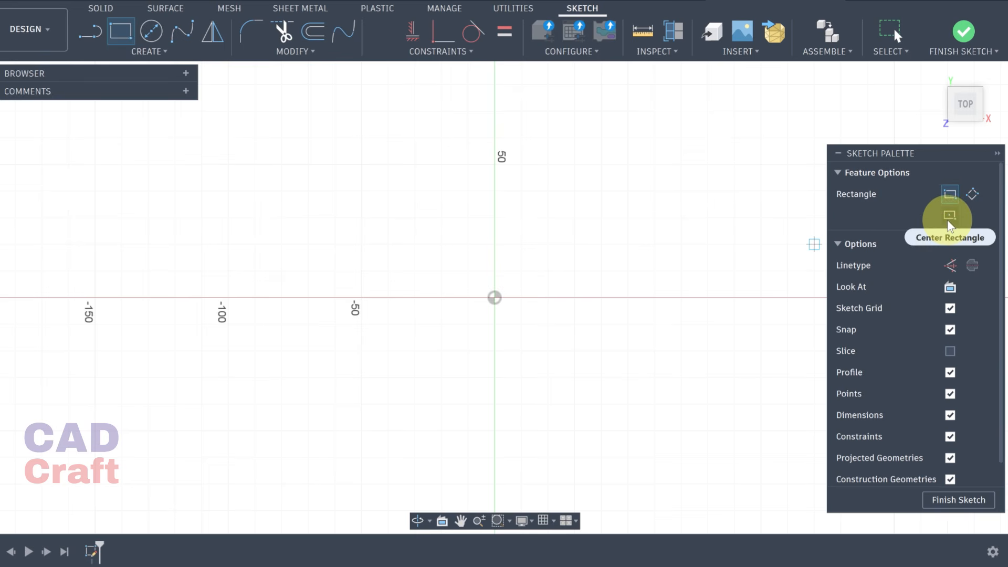
# - Sketch a center rectangle at the origin, 130 mm wide and 80 mm high, and finish the sketch
pyautogui.click(949, 216)
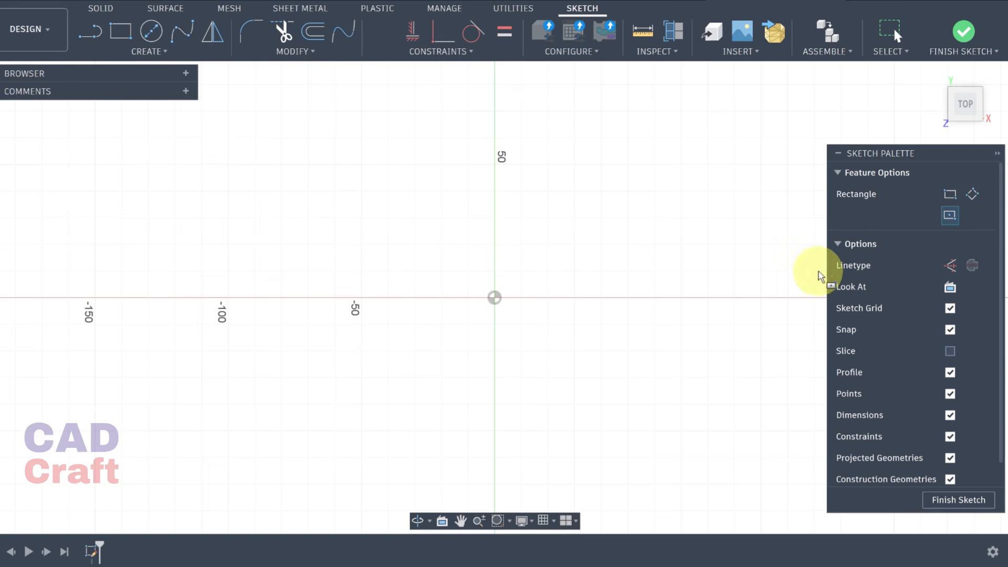
pyautogui.click(494, 298)
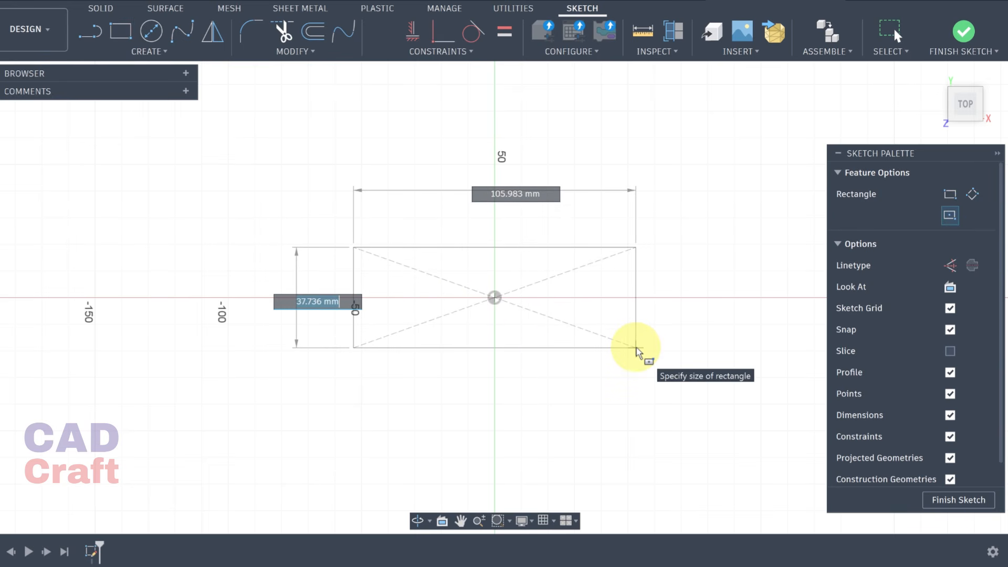
pyautogui.write('80')
pyautogui.press('Tab')
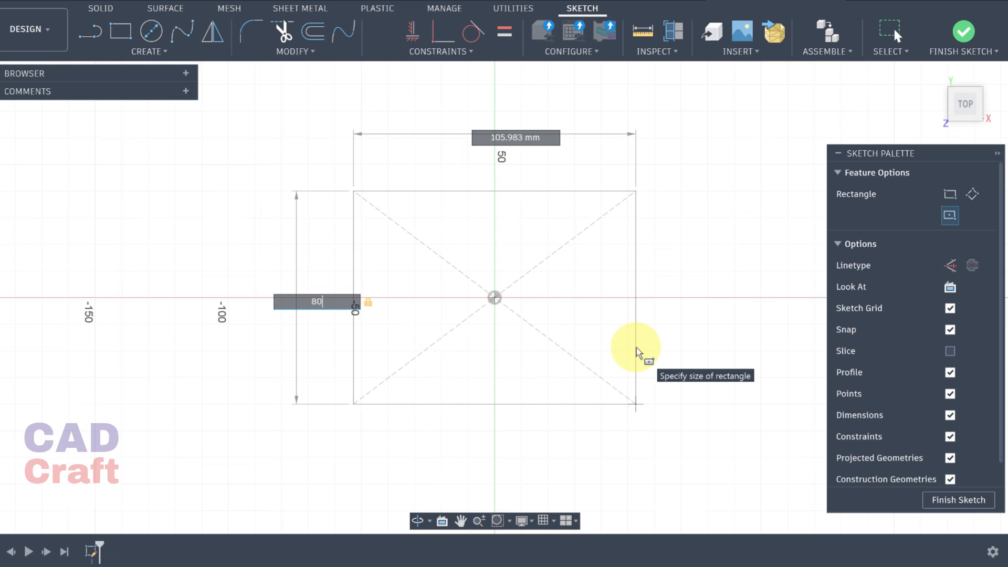
pyautogui.write('13')
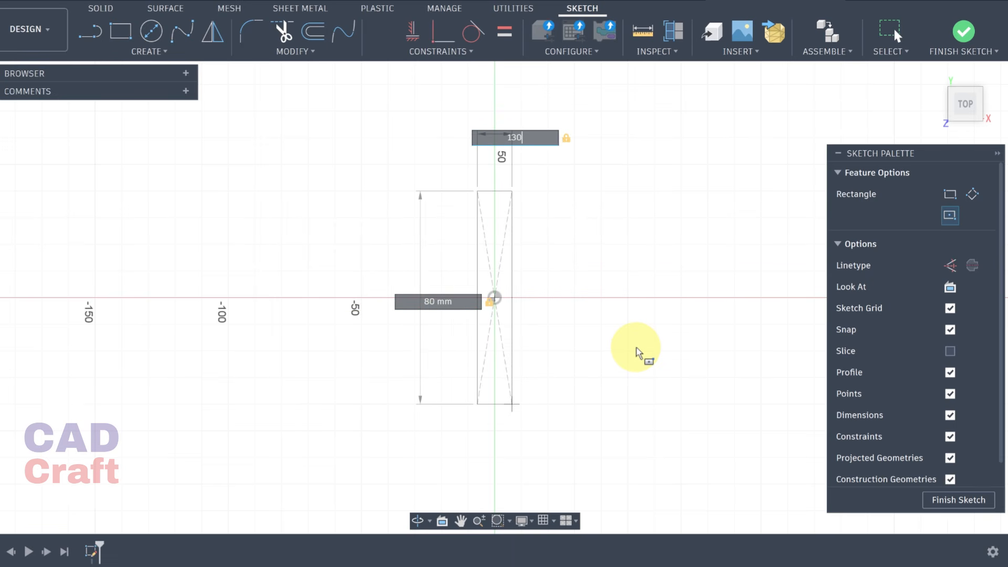
pyautogui.write('0')
pyautogui.press('Return')
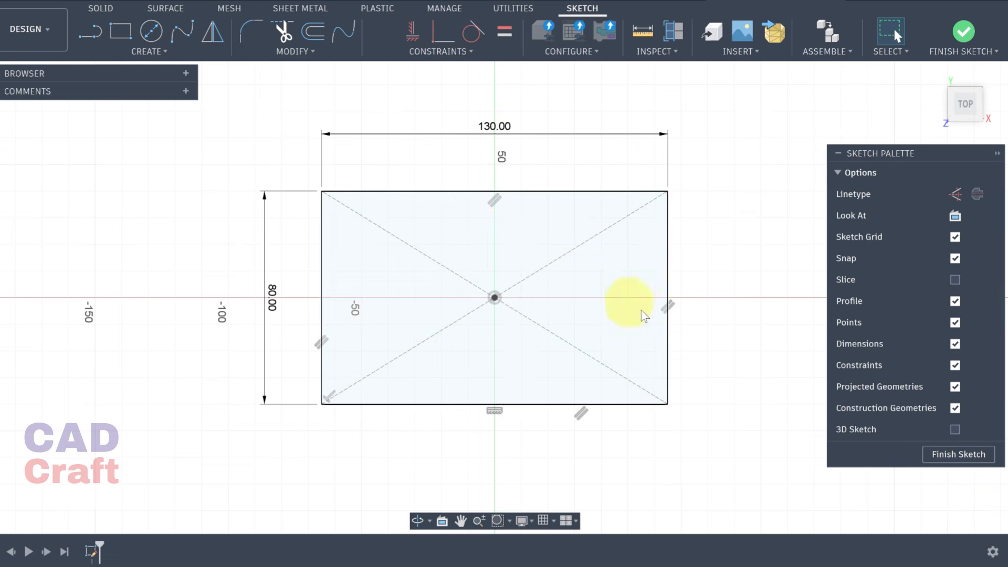
pyautogui.click(946, 455)
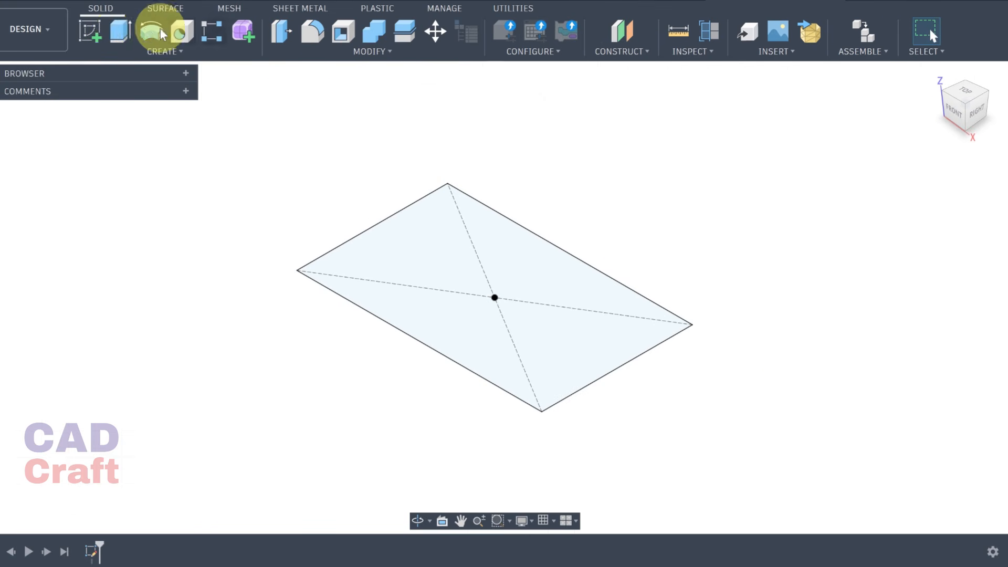
# - Extrude the rectangle profile 20 mm as a new body to form the base block
pyautogui.click(120, 31)
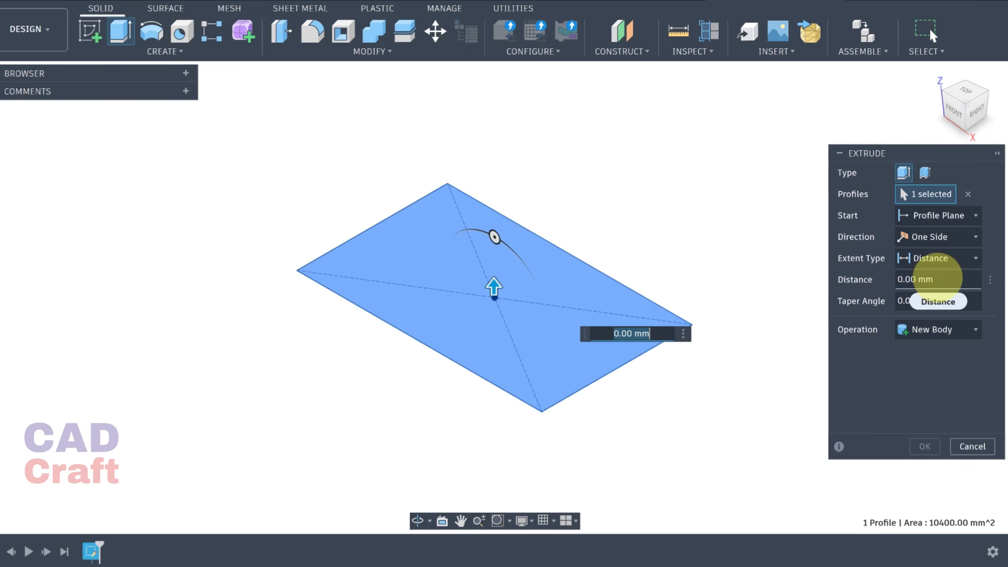
pyautogui.click(899, 280)
pyautogui.write('20')
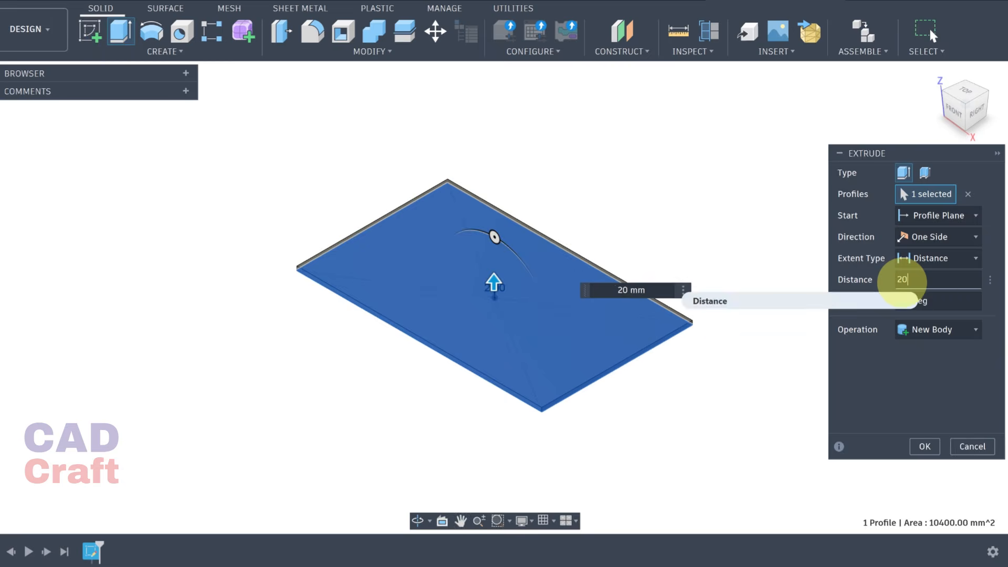
pyautogui.press('Return')
# - Start a new sketch on the vertical YZ origin plane, crossing the middle of the base block
pyautogui.moveTo(502, 404)
pyautogui.keyDown('shift'); pyautogui.mouseDown(button='middle')
pyautogui.moveTo(619, 360)
pyautogui.moveTo(504, 399)
pyautogui.moveTo(600, 362)
pyautogui.moveTo(689, 379)
pyautogui.moveTo(614, 353)
pyautogui.moveTo(508, 396)
pyautogui.mouseUp(button='middle'); pyautogui.keyUp('shift')
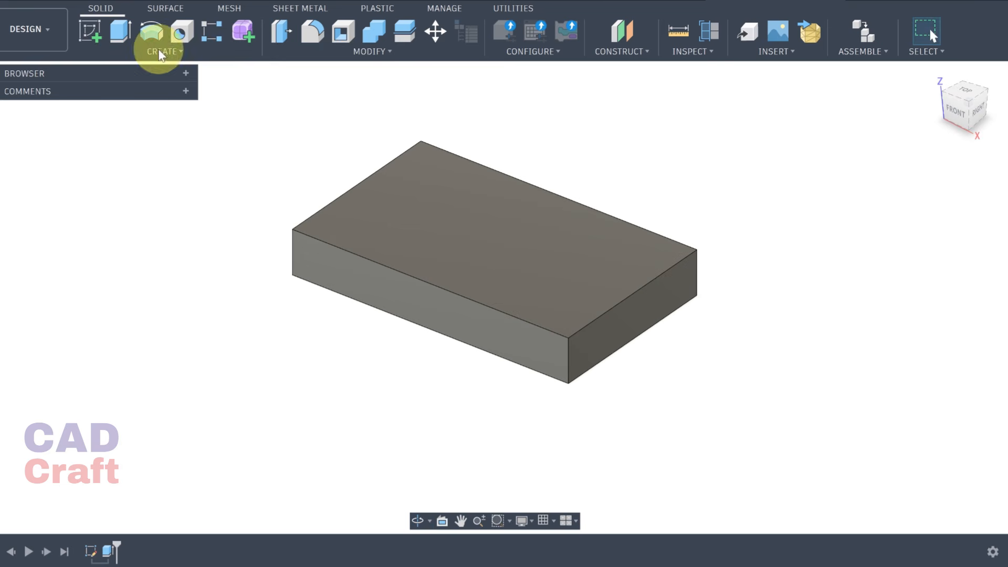
pyautogui.click(90, 30)
pyautogui.click(528, 214)
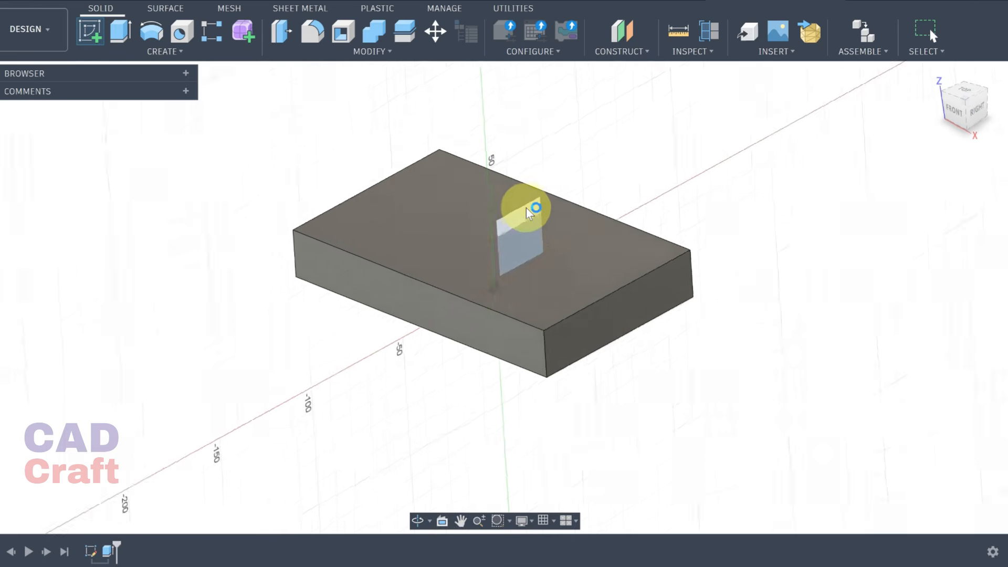
pyautogui.moveTo(590, 205); pyautogui.dragTo(557, 296, button='middle')
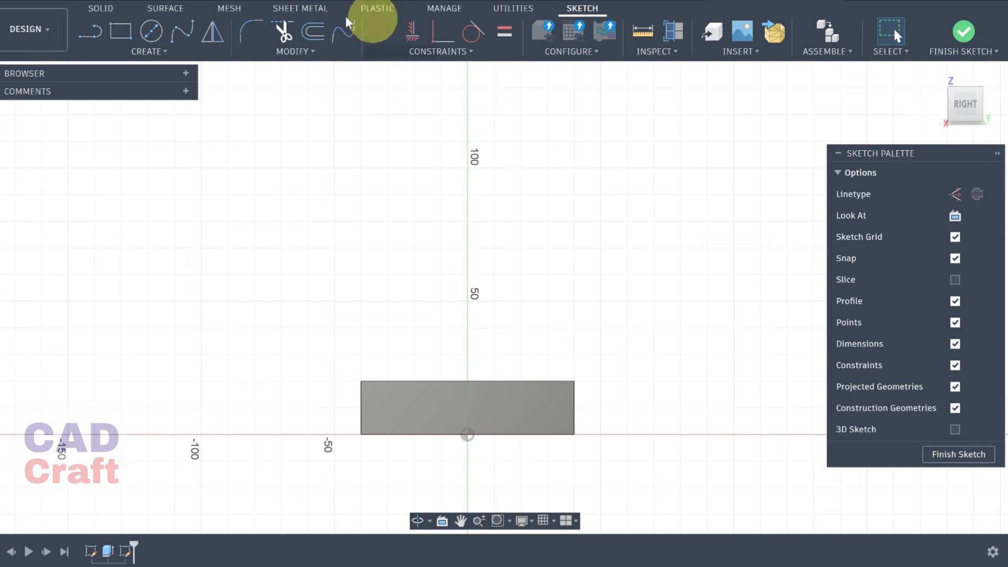
# - Draw a vertical construction midpoint line about 247 mm long, centred on the origin
pyautogui.click(135, 52)
pyautogui.click(132, 81)
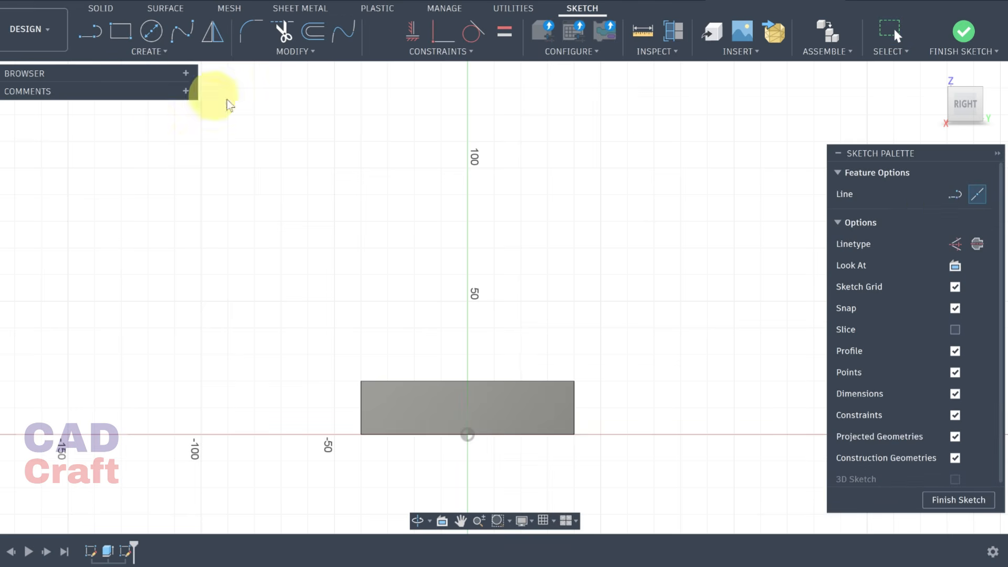
pyautogui.click(960, 244)
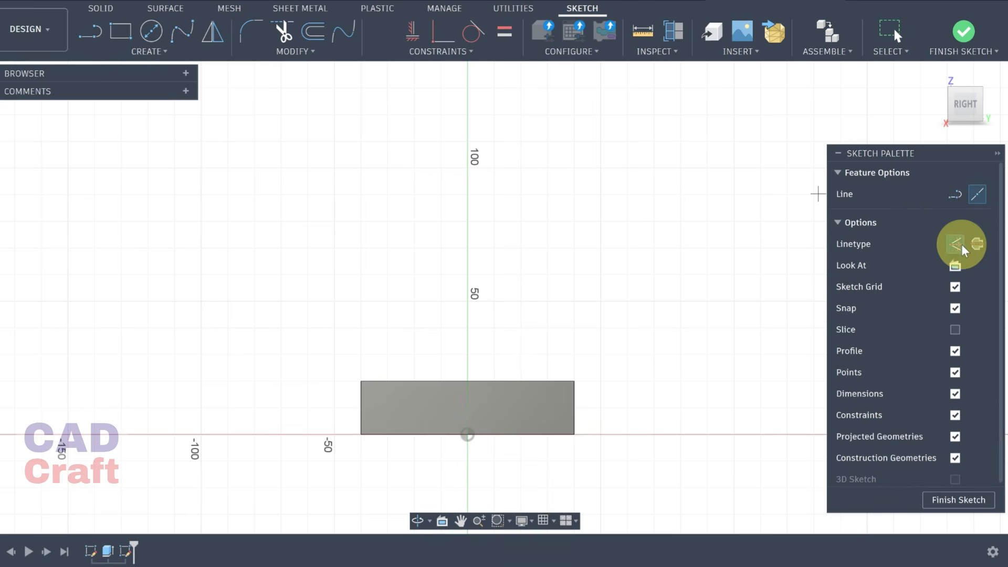
pyautogui.click(467, 436)
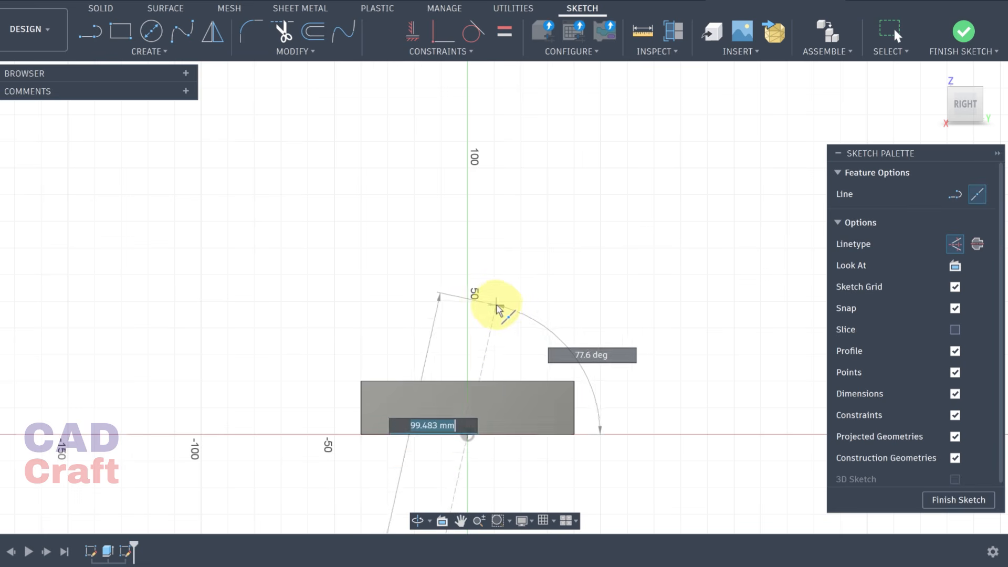
pyautogui.scroll(-2, 496, 305)
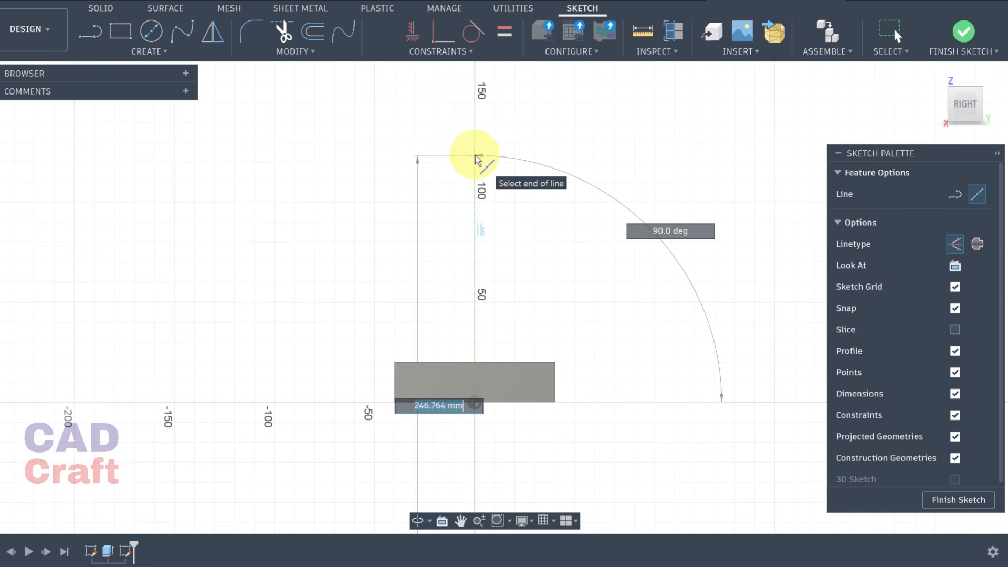
pyautogui.doubleClick(475, 155)
pyautogui.scroll(2, 525, 300)
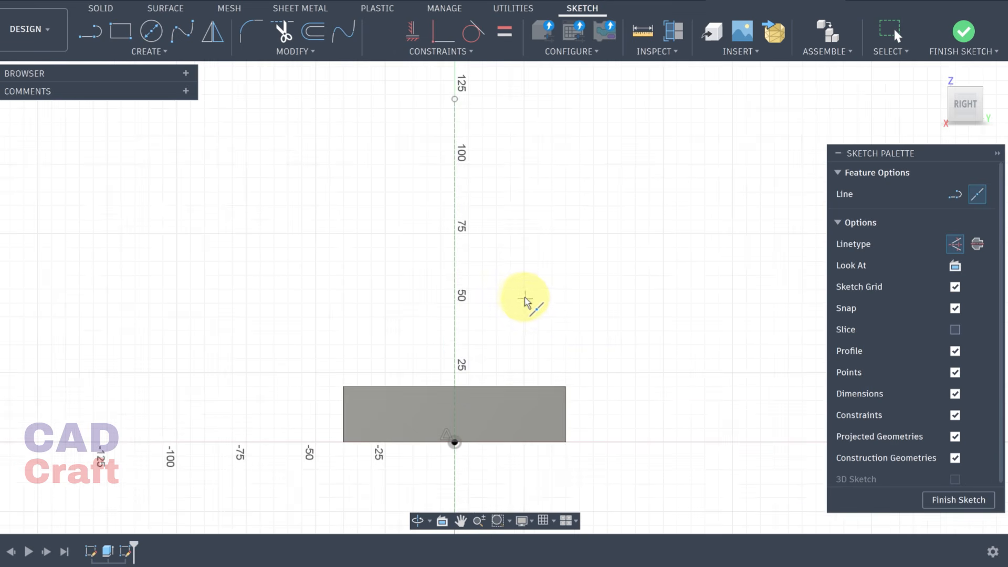
pyautogui.scroll(1, 461, 289)
pyautogui.press('Escape')
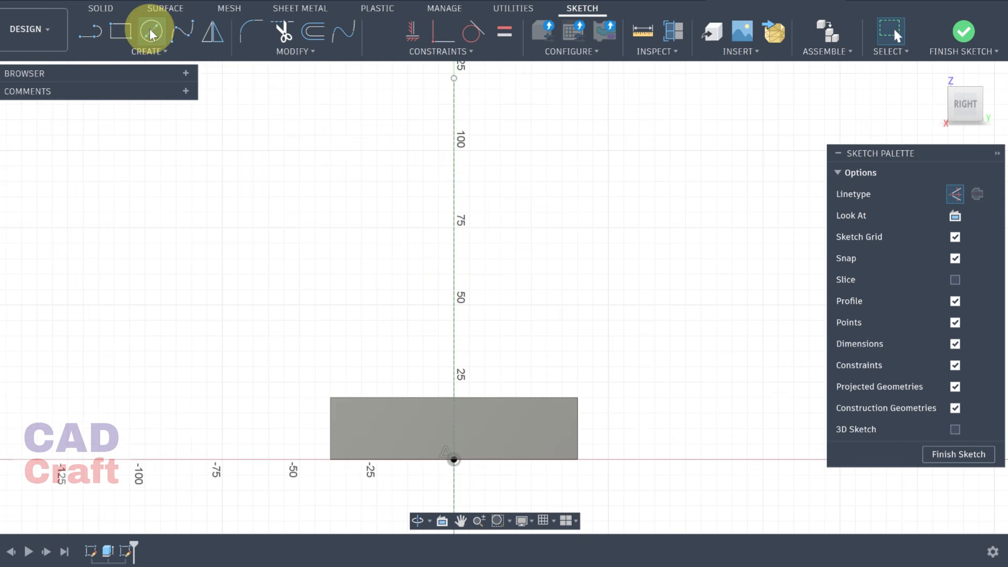
# - Draw two concentric circles of 82 mm and 54 mm diameter on the construction line, centred about 86 mm above the origin
pyautogui.click(151, 32)
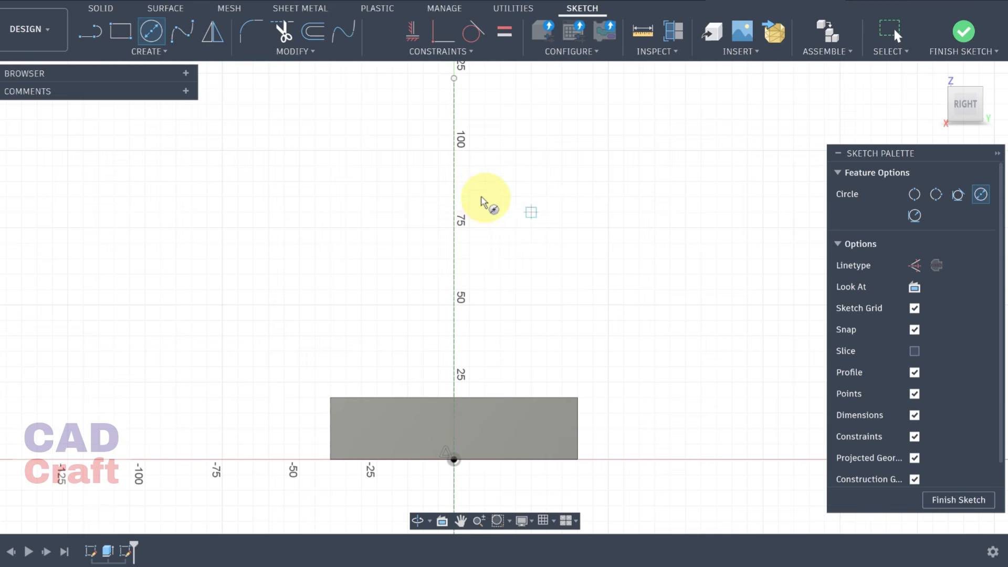
pyautogui.click(454, 193)
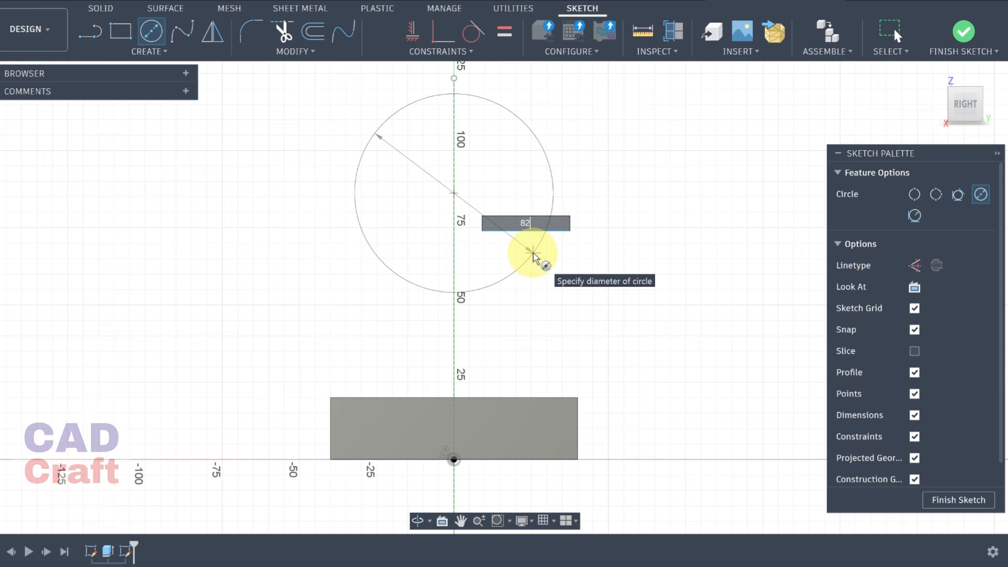
pyautogui.write('82')
pyautogui.press('Return')
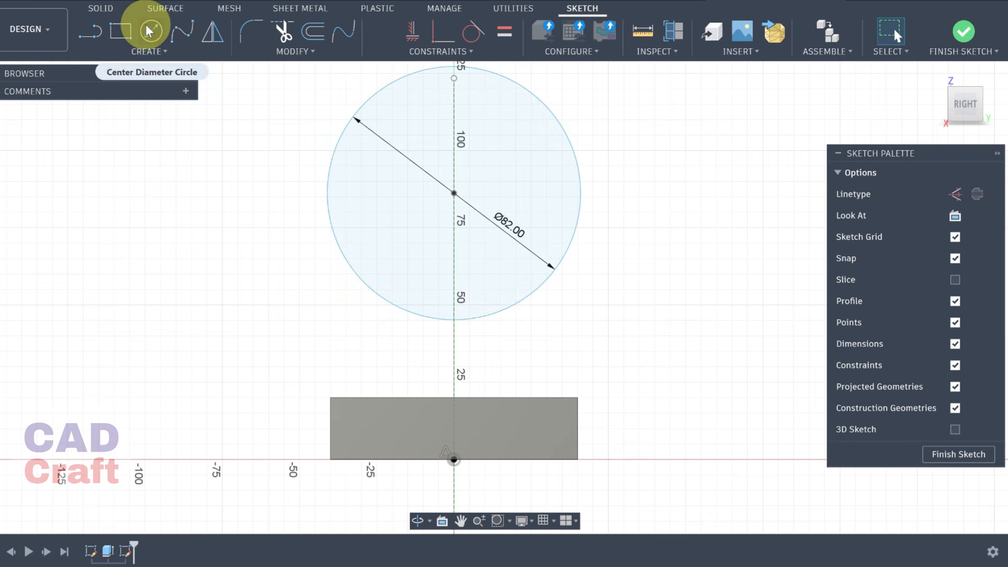
pyautogui.click(150, 32)
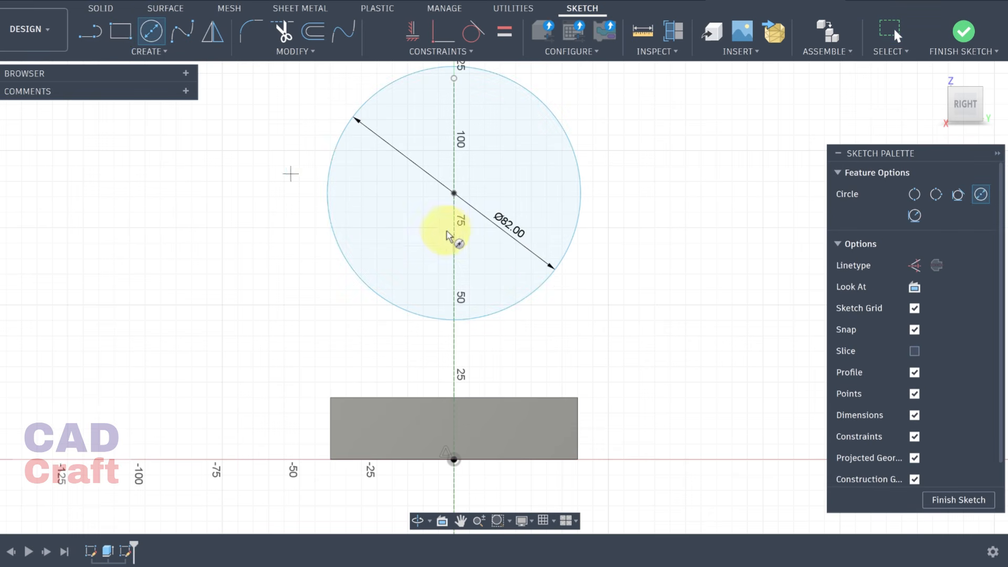
pyautogui.click(454, 194)
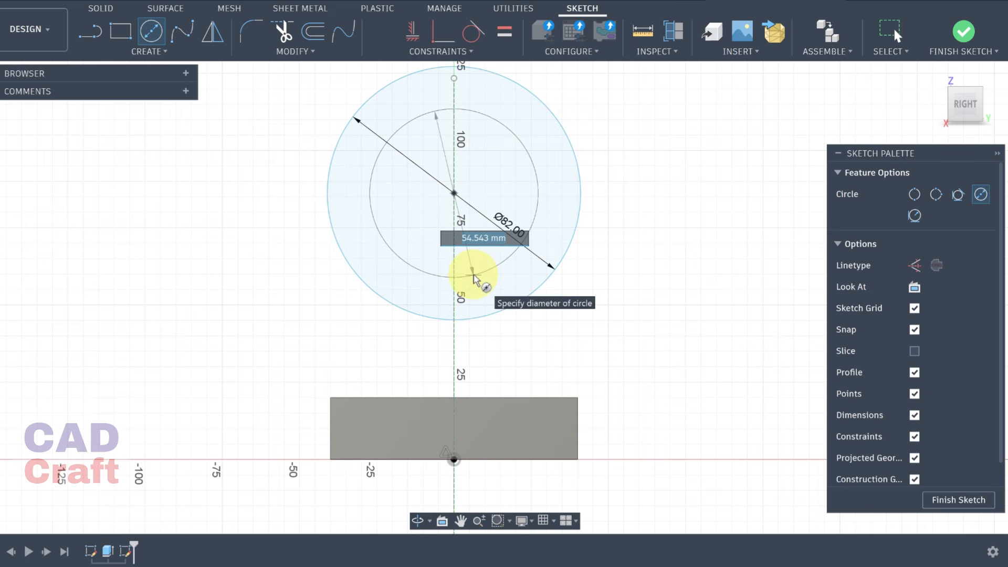
pyautogui.write('54')
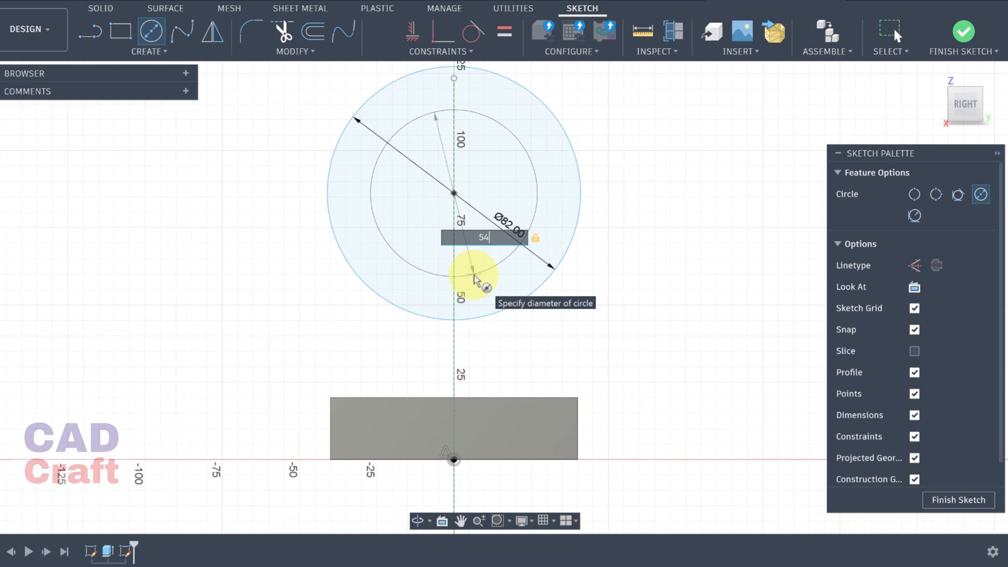
pyautogui.press('Return')
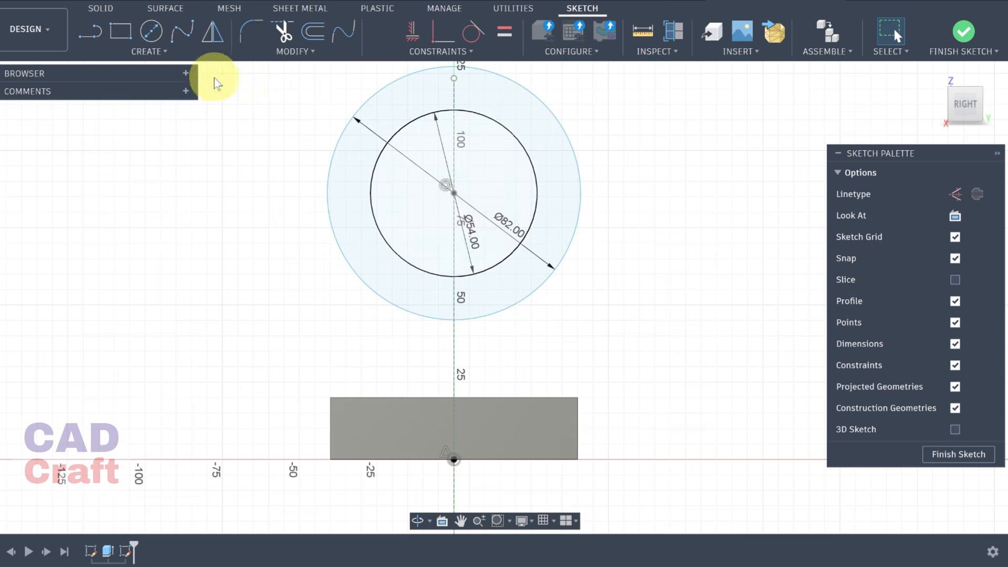
# - Dimension the height from the origin to the circles' center as 96 mm and finish the sketch
pyautogui.click(153, 52)
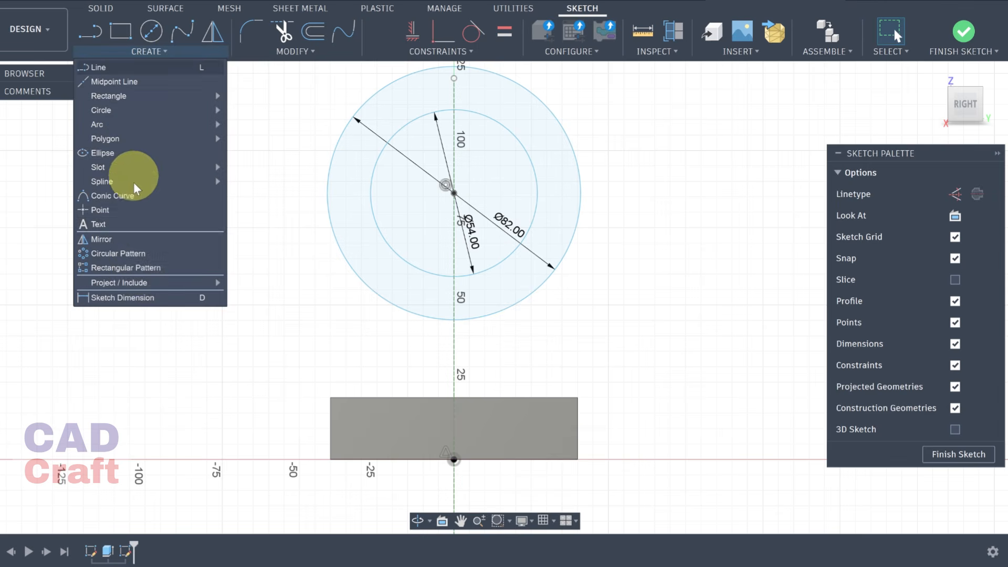
pyautogui.click(131, 298)
pyautogui.click(450, 203)
pyautogui.click(455, 446)
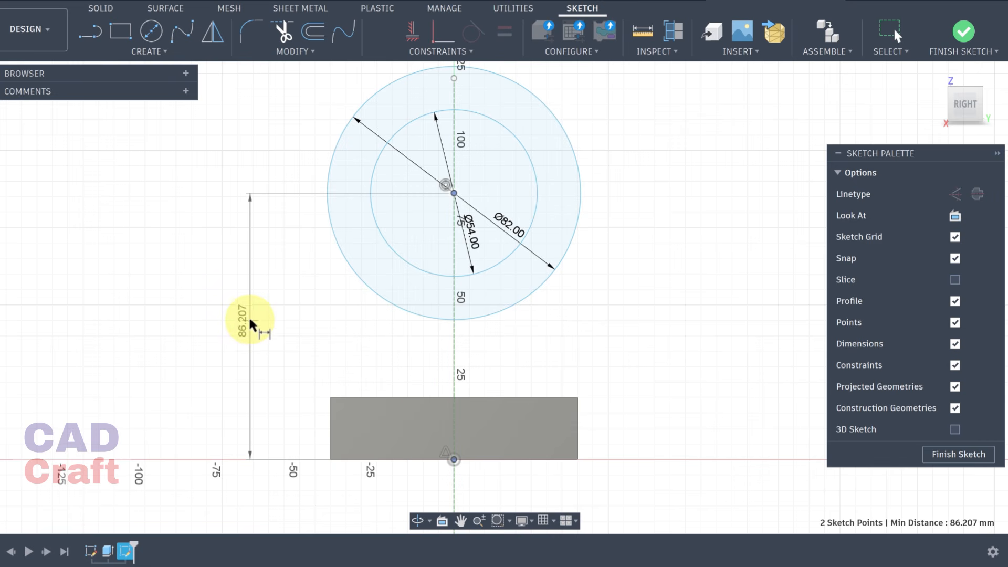
pyautogui.click(250, 320)
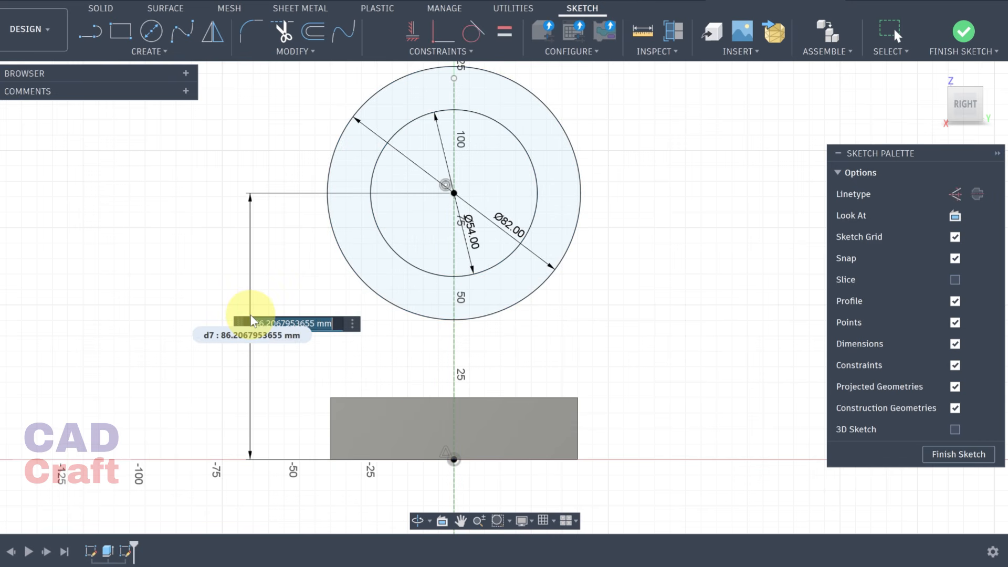
pyautogui.write('96')
pyautogui.press('Return')
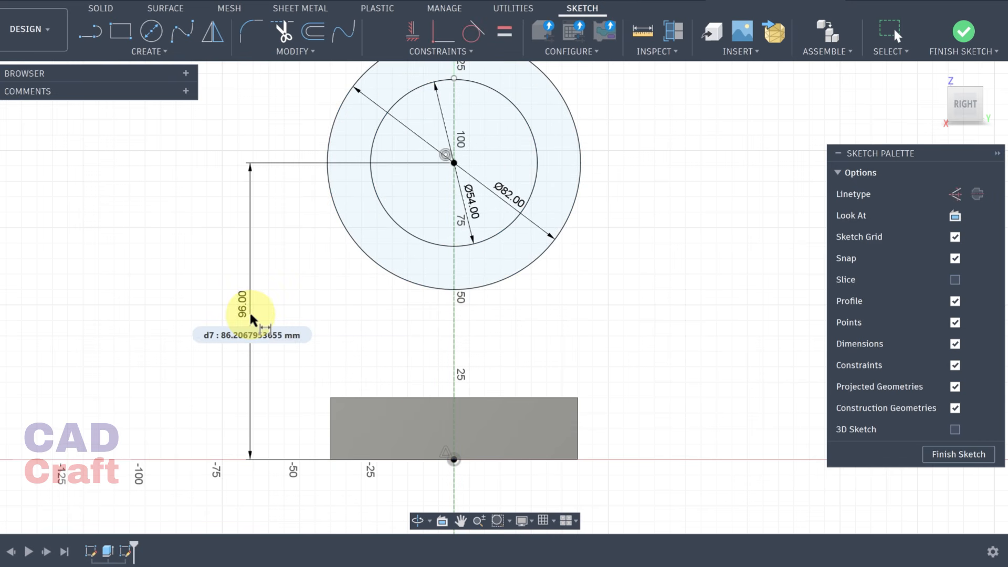
pyautogui.scroll(-2, 489, 182)
pyautogui.click(956, 452)
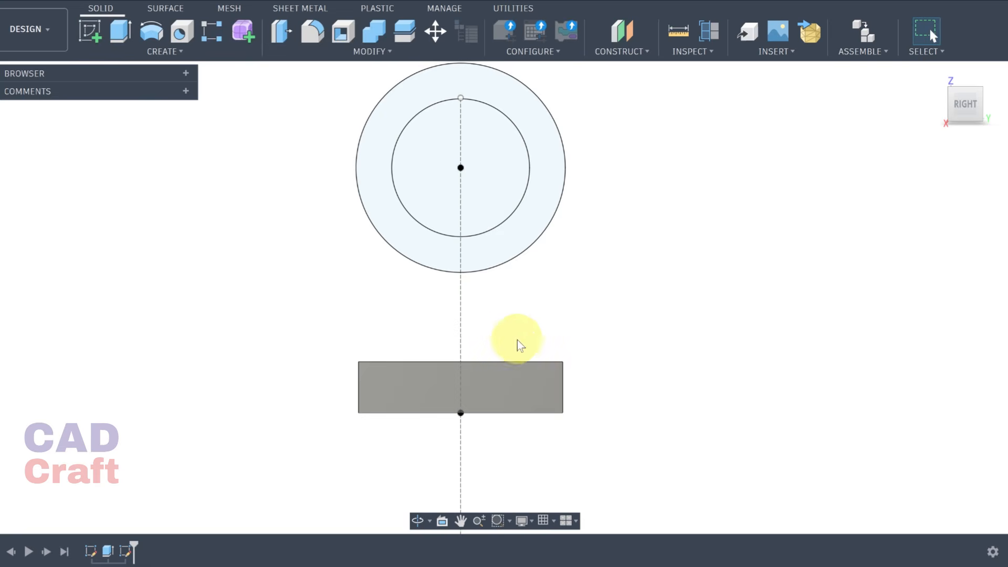
# - Extrude the profile between the two circles symmetrically as a new body with a whole length of 48 mm
pyautogui.moveTo(515, 342)
pyautogui.keyDown('shift'); pyautogui.mouseDown(button='middle')
pyautogui.moveTo(599, 363)
pyautogui.moveTo(566, 372)
pyautogui.mouseUp(button='middle'); pyautogui.keyUp('shift')
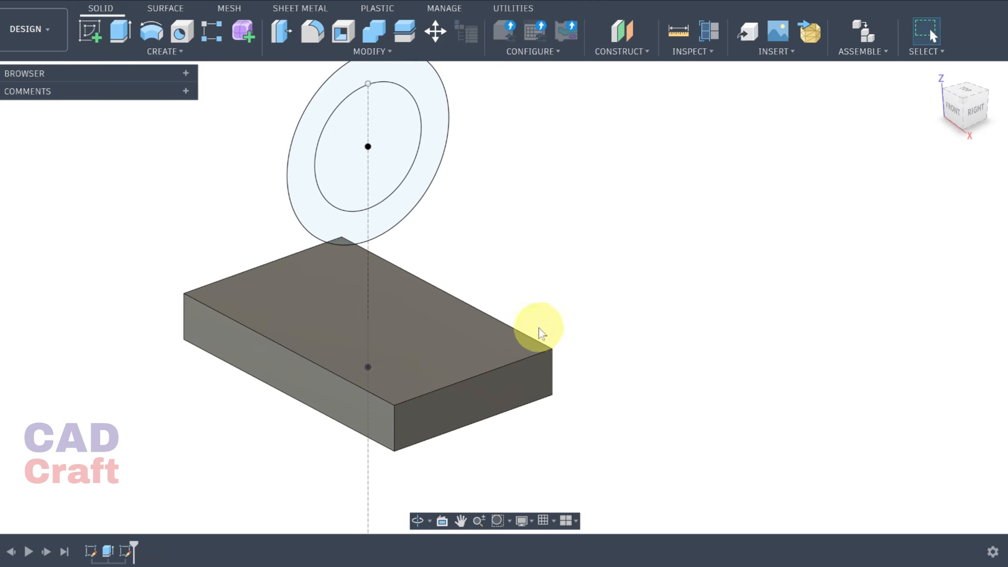
pyautogui.moveTo(534, 333); pyautogui.dragTo(635, 387, button='middle')
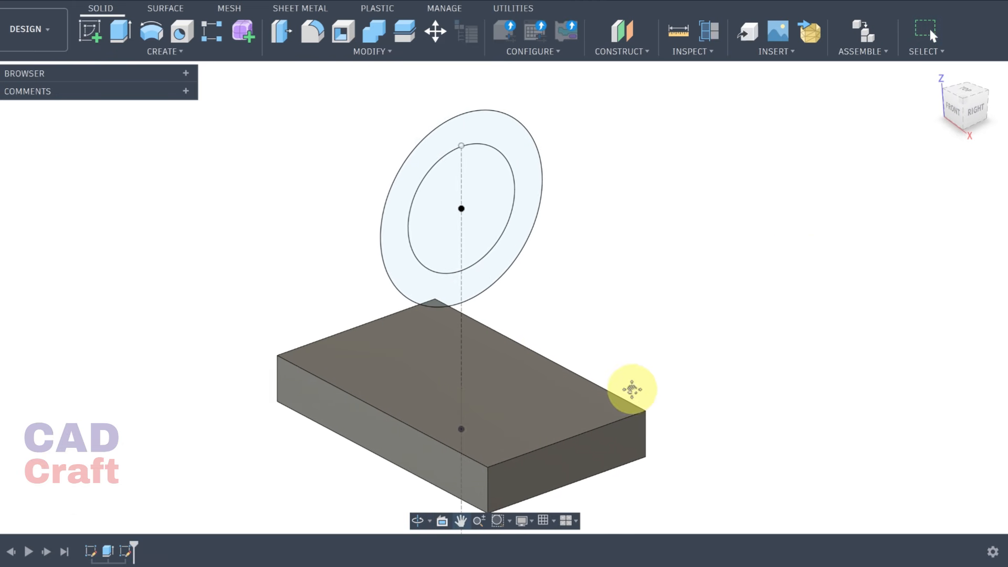
pyautogui.click(121, 30)
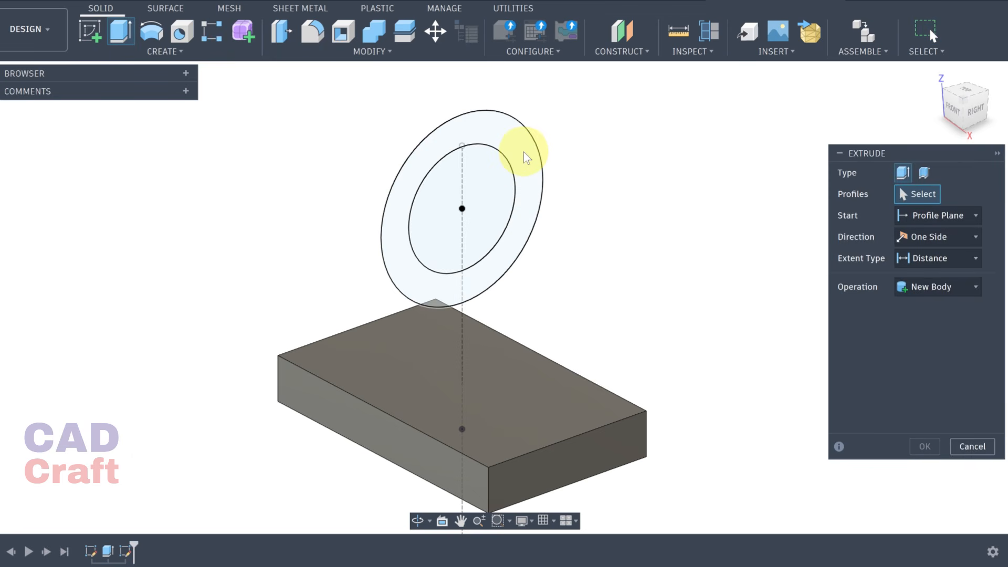
pyautogui.click(527, 156)
pyautogui.click(950, 239)
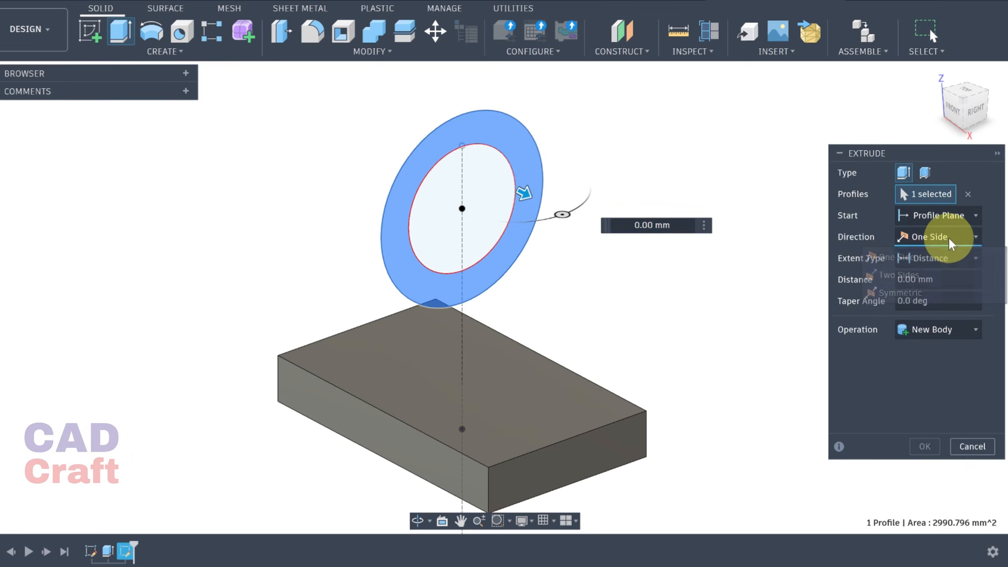
pyautogui.click(899, 292)
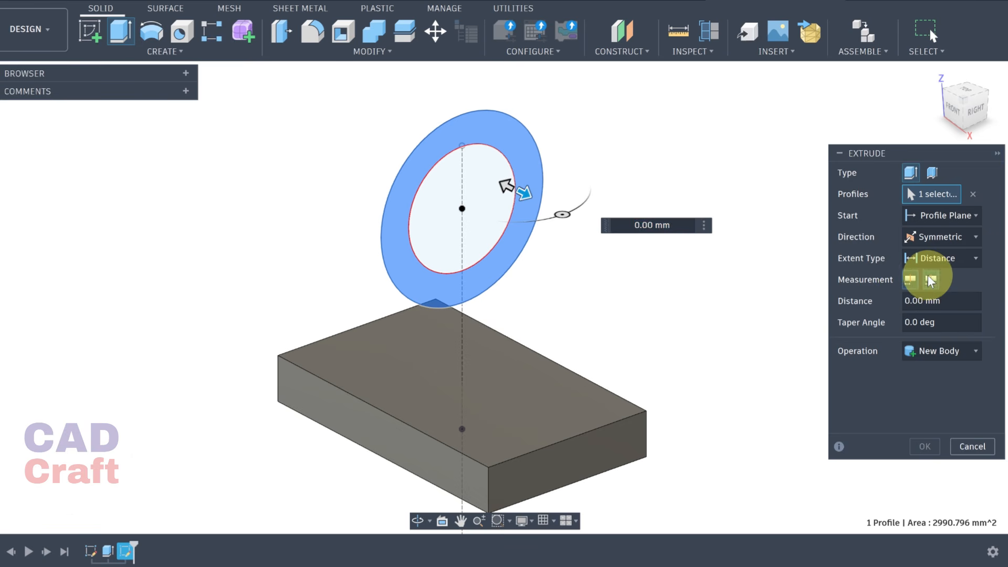
pyautogui.click(916, 301)
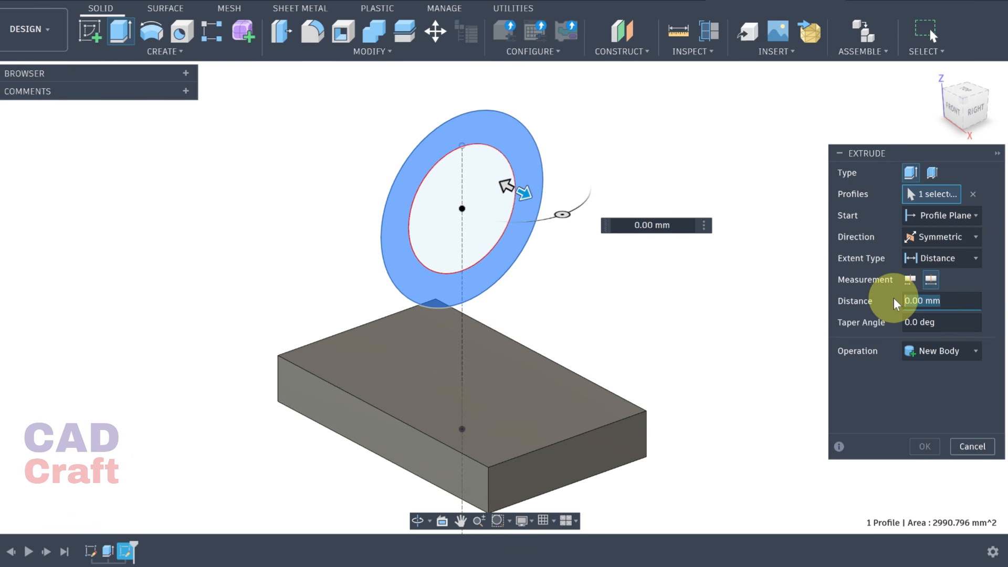
pyautogui.write('4')
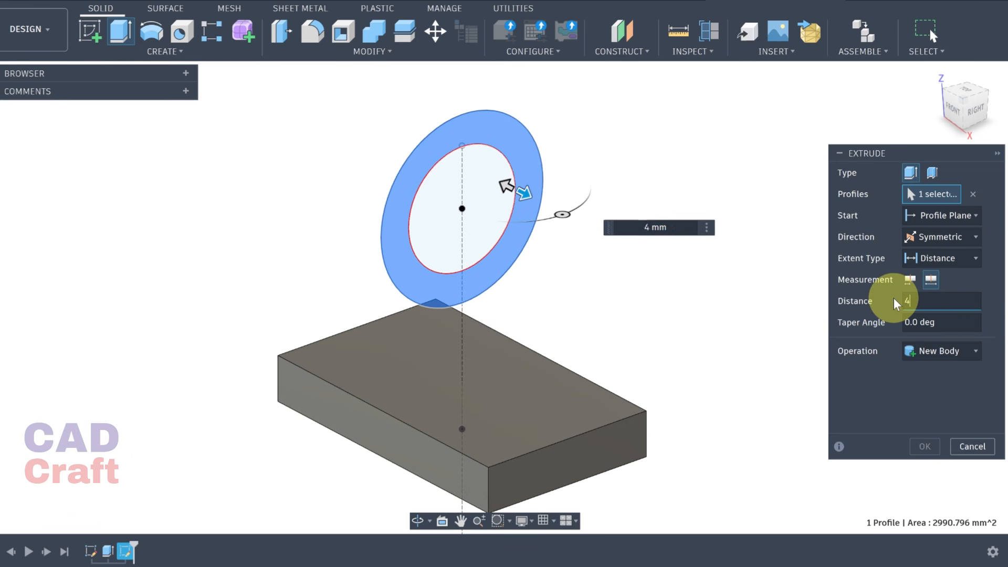
pyautogui.write('0')
pyautogui.press('Return')
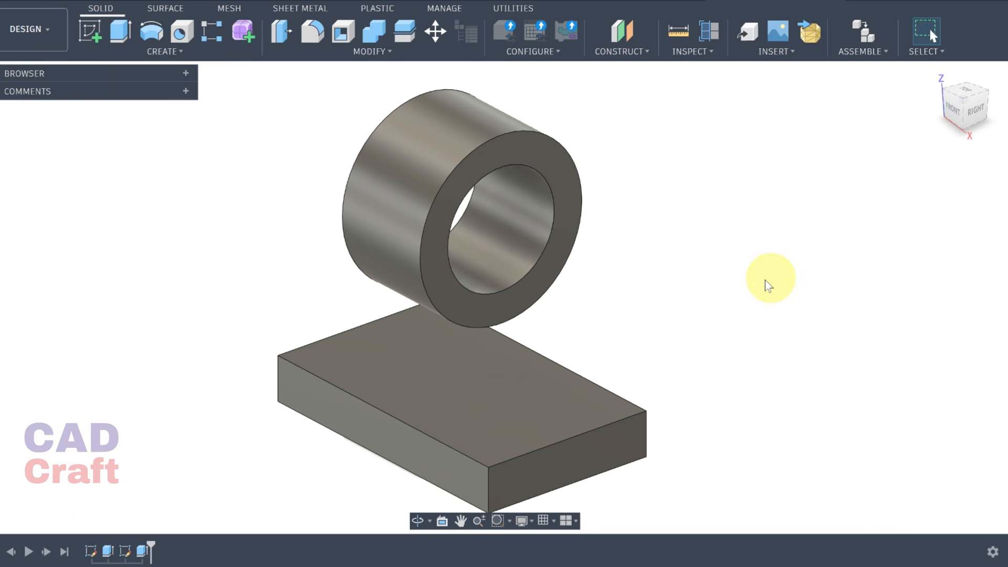
# - Start a new sketch on the top face of the base block
pyautogui.keyDown('shift'); pyautogui.moveTo(693, 338); pyautogui.dragTo(687, 361, button='middle'); pyautogui.keyUp('shift')
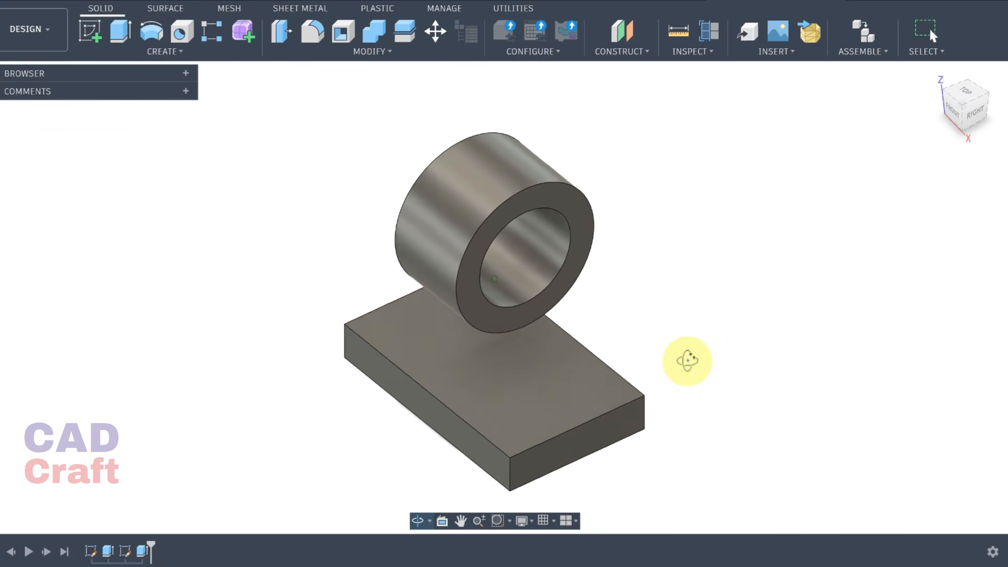
pyautogui.click(90, 31)
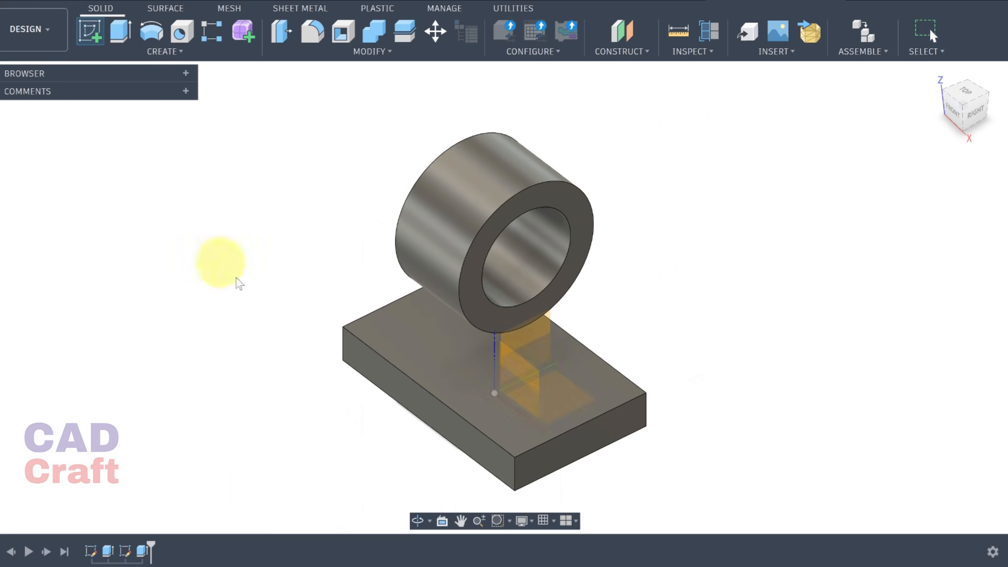
pyautogui.click(439, 345)
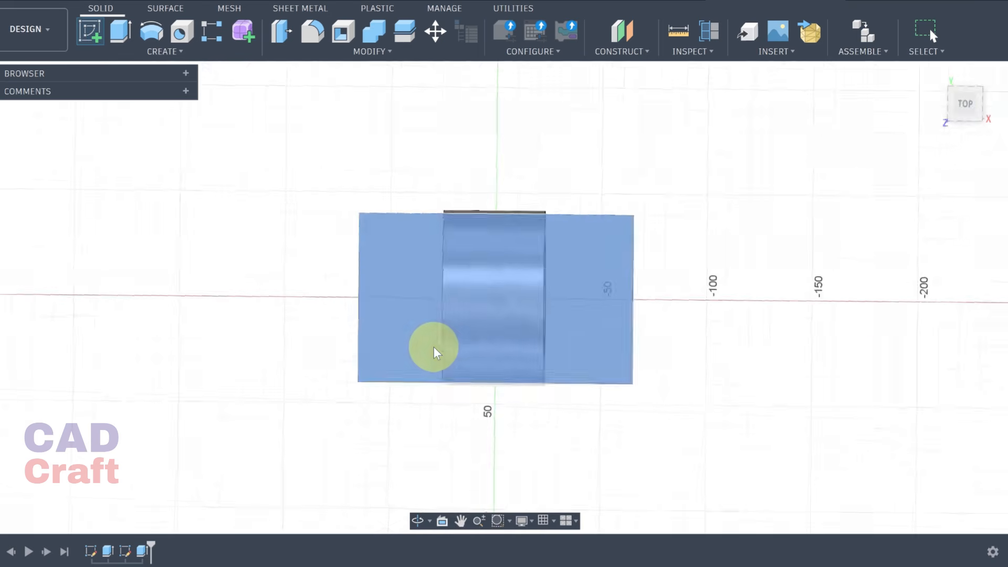
# - Draw a center rectangle at the origin, 30 mm along the block's length and 50 mm across it, and finish the sketch
pyautogui.click(120, 31)
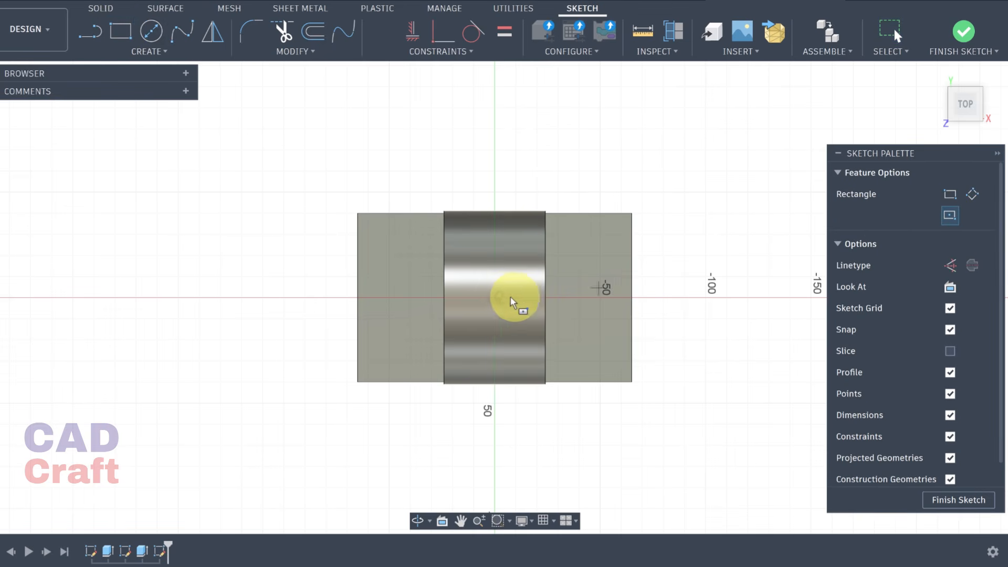
pyautogui.click(496, 297)
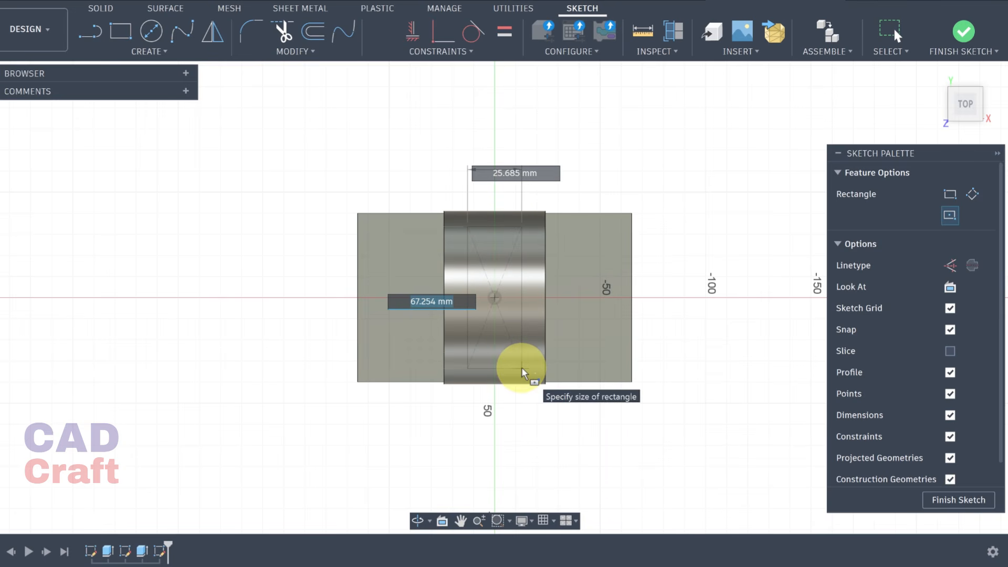
pyautogui.write('50')
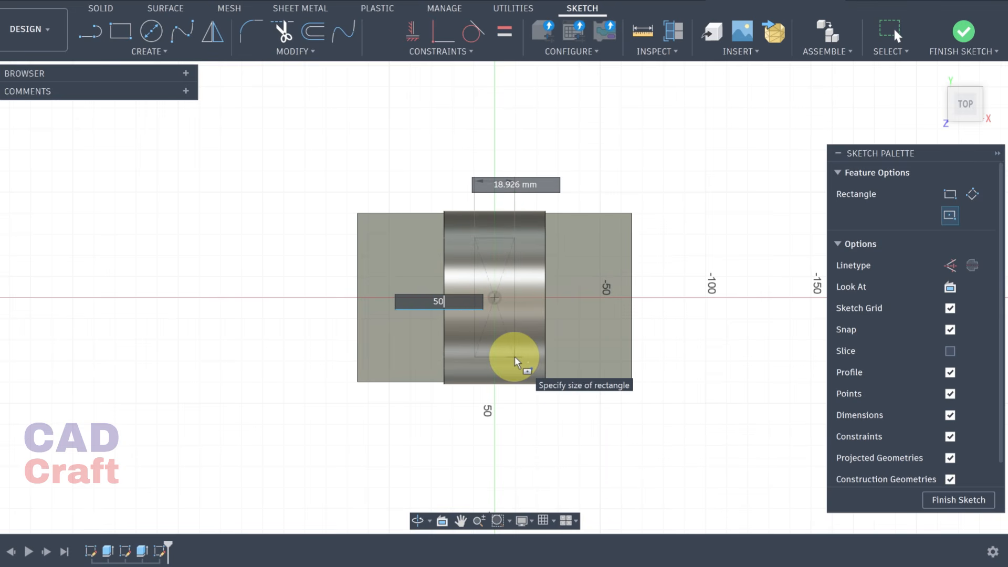
pyautogui.press('Tab')
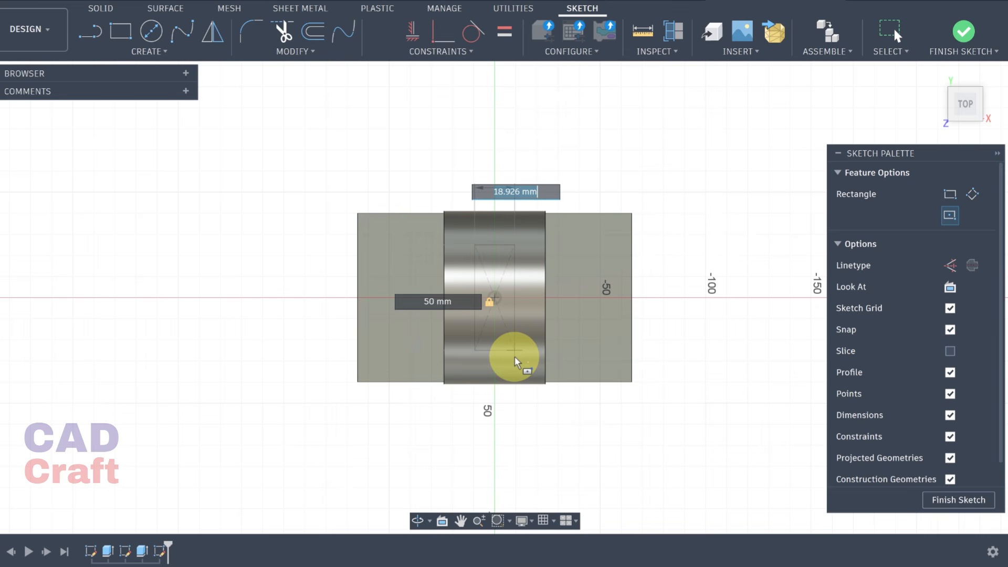
pyautogui.write('30')
pyautogui.press('Return')
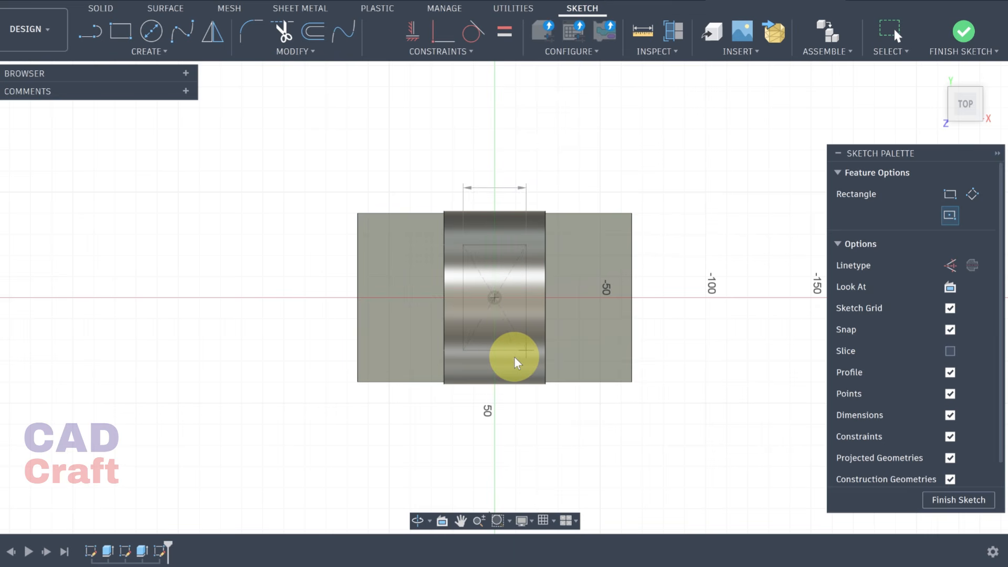
pyautogui.click(946, 455)
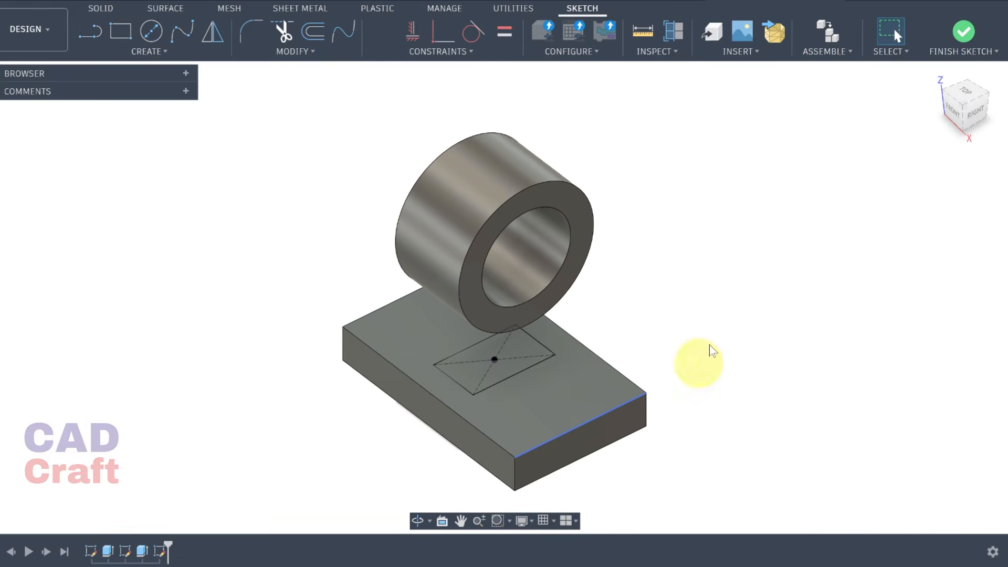
# - Extrude the 50 x 30 mm rectangle up to the ring's outer cylindrical face, joining it with the base and the ring
pyautogui.click(120, 31)
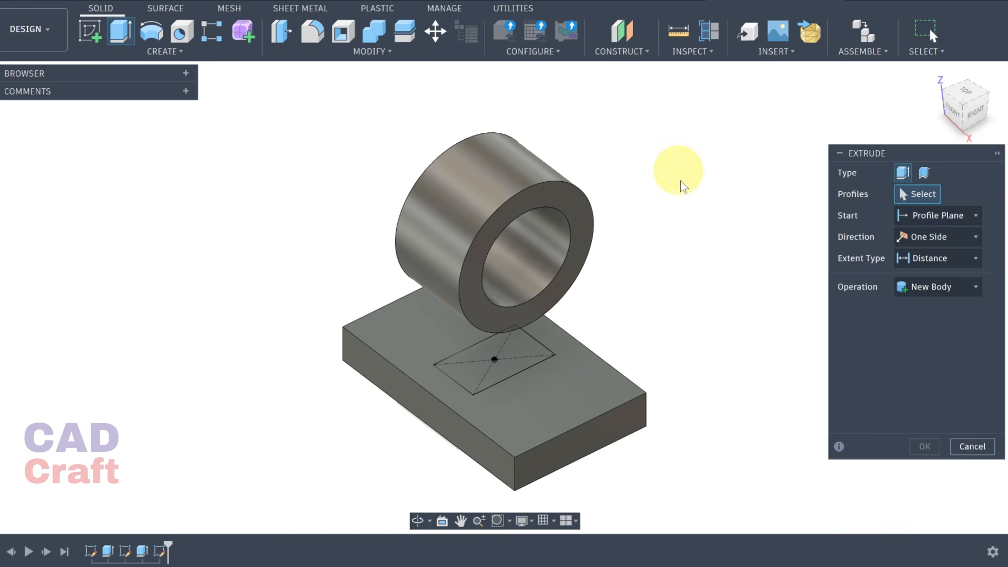
pyautogui.click(525, 349)
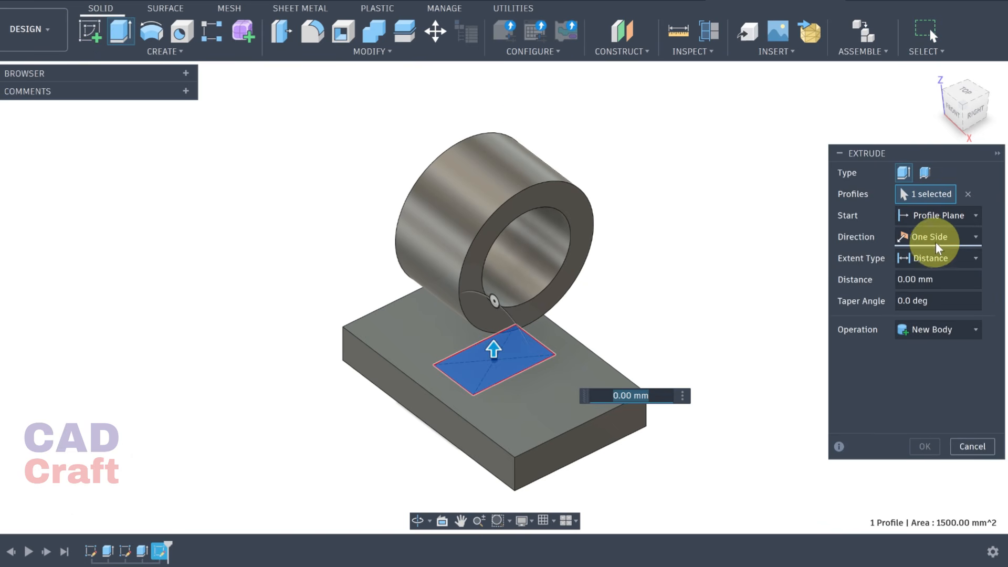
pyautogui.click(940, 239)
pyautogui.click(943, 240)
pyautogui.click(940, 258)
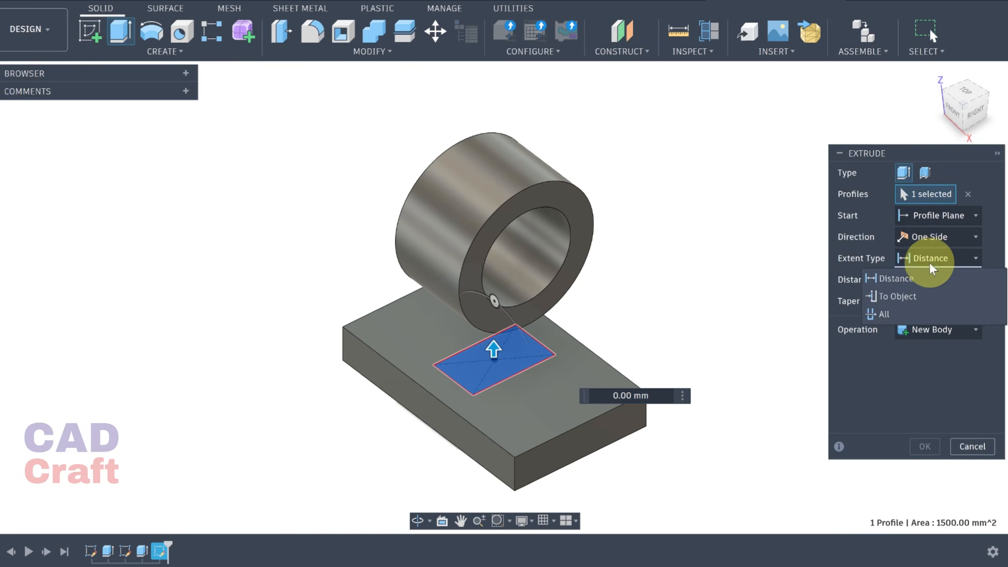
pyautogui.click(898, 296)
pyautogui.scroll(-3, 686, 310)
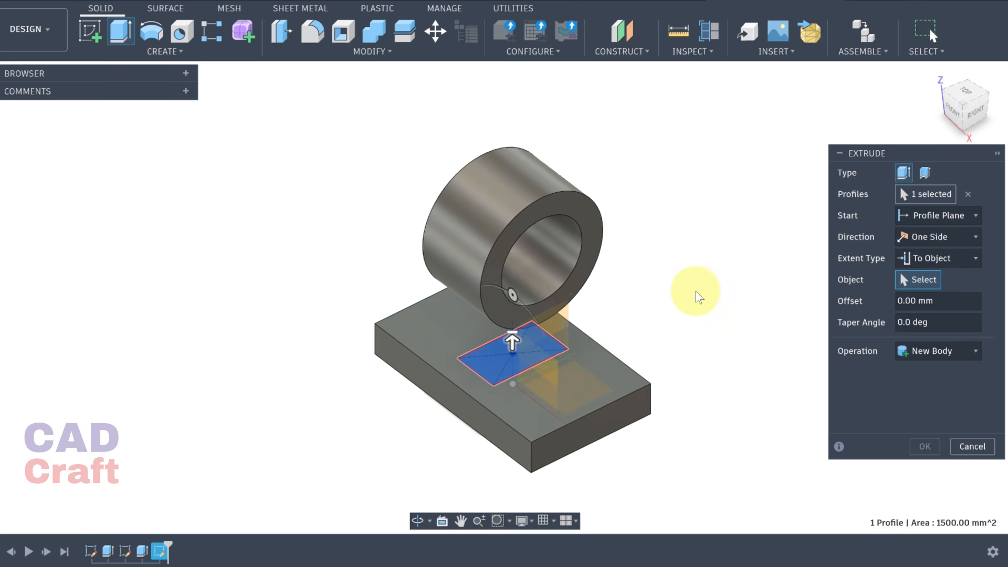
pyautogui.keyDown('shift'); pyautogui.moveTo(685, 310); pyautogui.dragTo(677, 216, button='middle'); pyautogui.keyUp('shift')
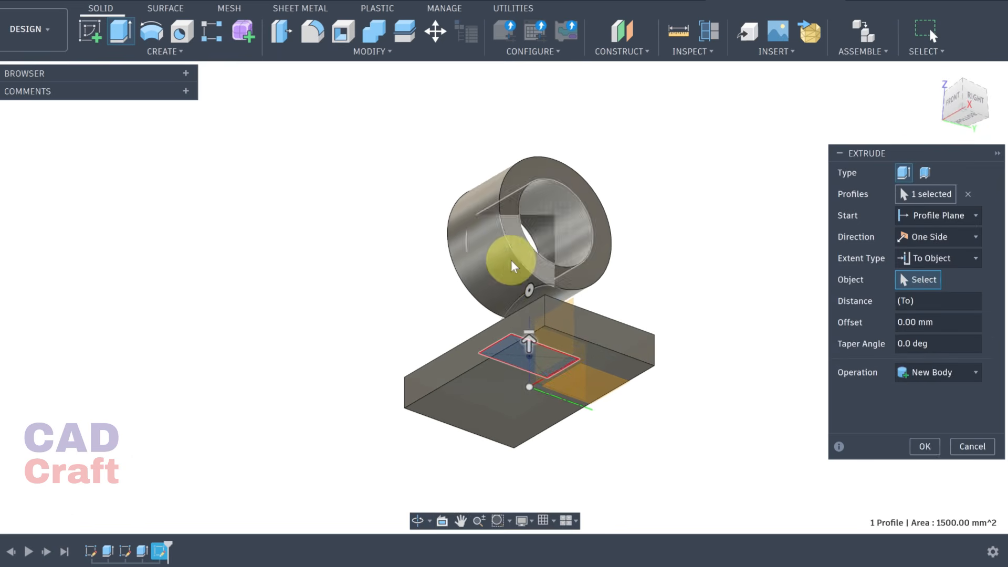
pyautogui.click(506, 289)
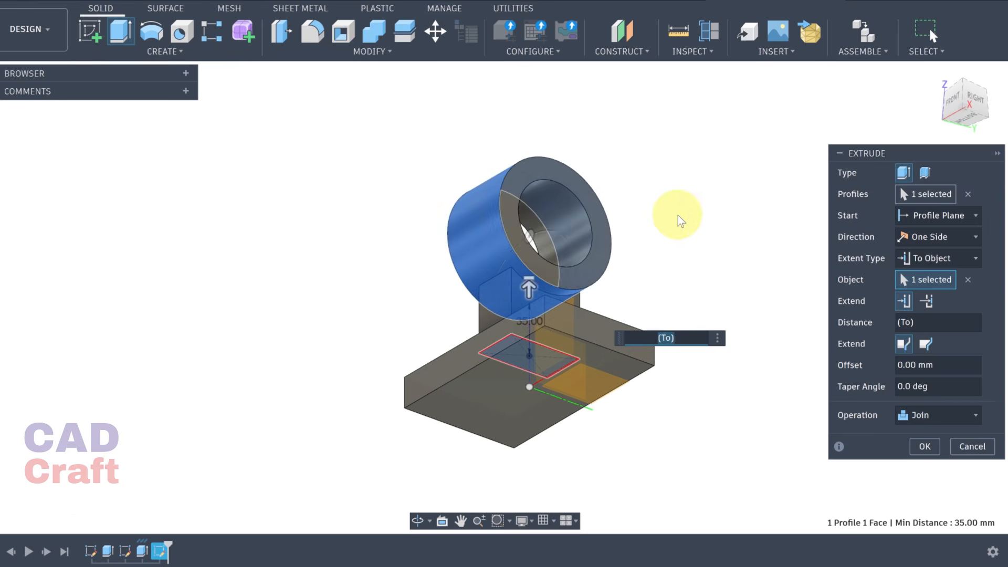
pyautogui.keyDown('shift'); pyautogui.moveTo(675, 213); pyautogui.dragTo(664, 288, button='middle'); pyautogui.keyUp('shift')
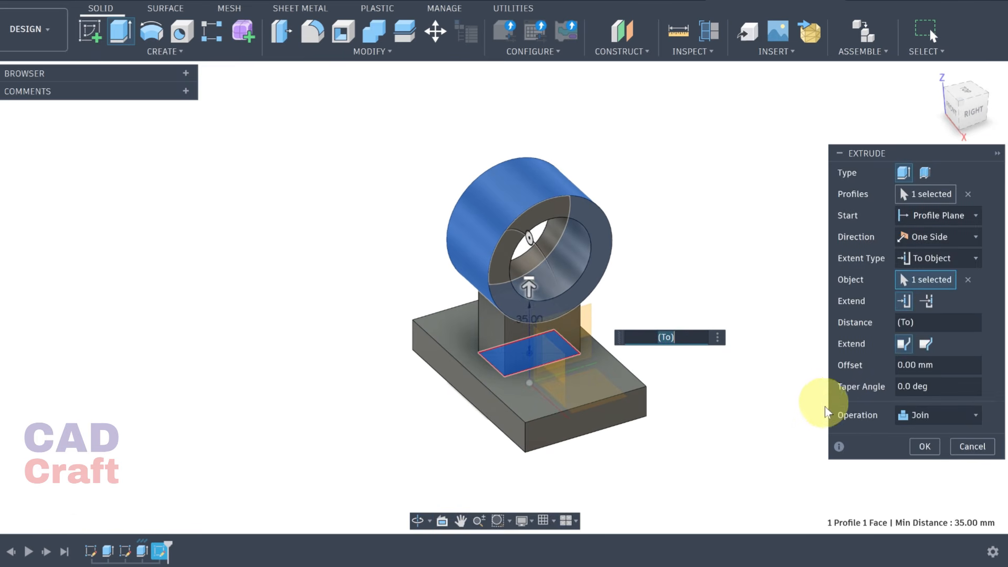
pyautogui.click(926, 447)
# - Start another sketch on the base block's top face, beside the rectangular support
pyautogui.moveTo(654, 354)
pyautogui.keyDown('shift'); pyautogui.mouseDown(button='middle')
pyautogui.moveTo(669, 333)
pyautogui.moveTo(664, 264)
pyautogui.moveTo(745, 284)
pyautogui.moveTo(833, 330)
pyautogui.moveTo(708, 277)
pyautogui.moveTo(615, 333)
pyautogui.moveTo(668, 342)
pyautogui.mouseUp(button='middle'); pyautogui.keyUp('shift')
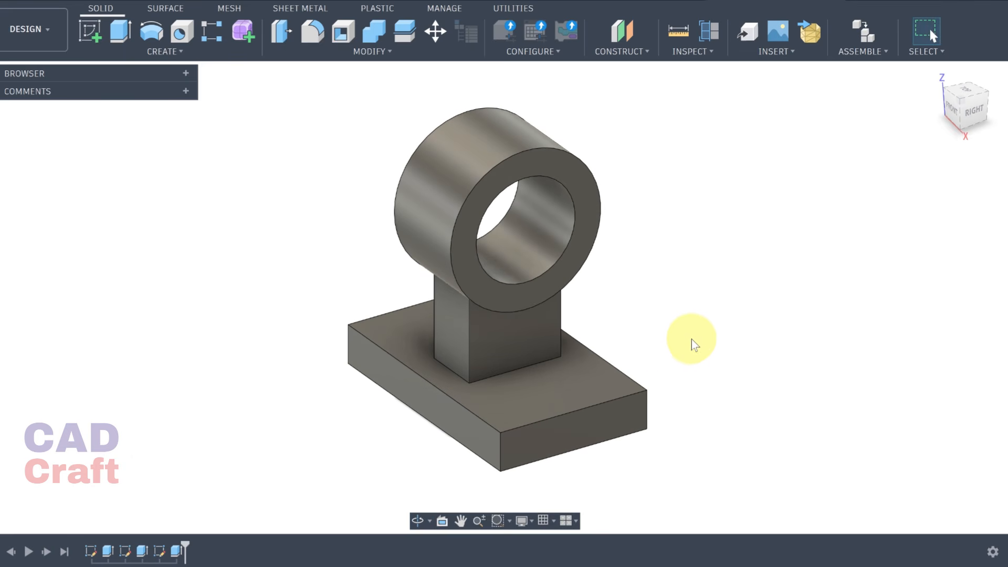
pyautogui.click(103, 36)
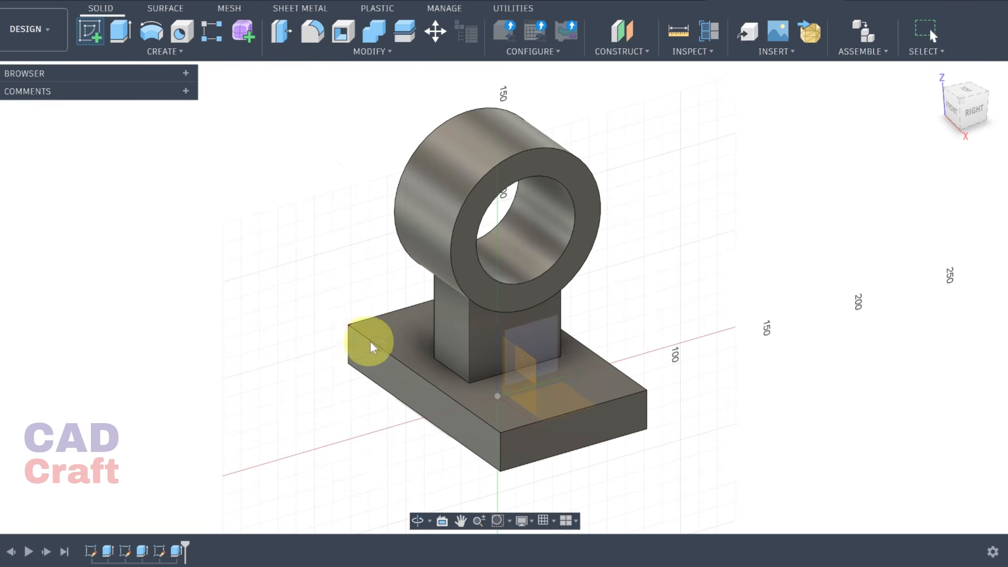
pyautogui.click(394, 341)
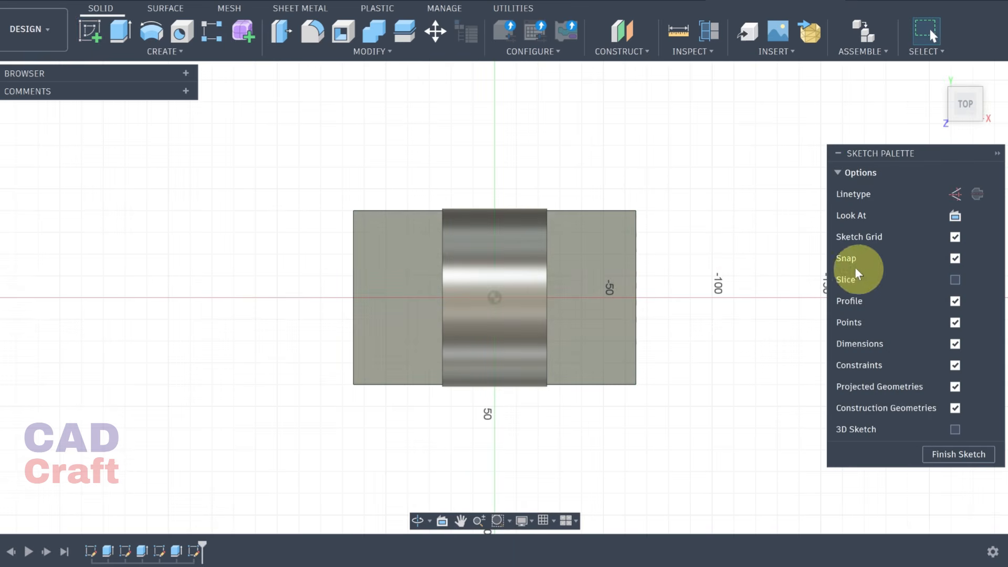
# - Draw two construction midpoint lines centred on the origin, about 207 mm along the block's length and about 155 mm across it
pyautogui.click(103, 47)
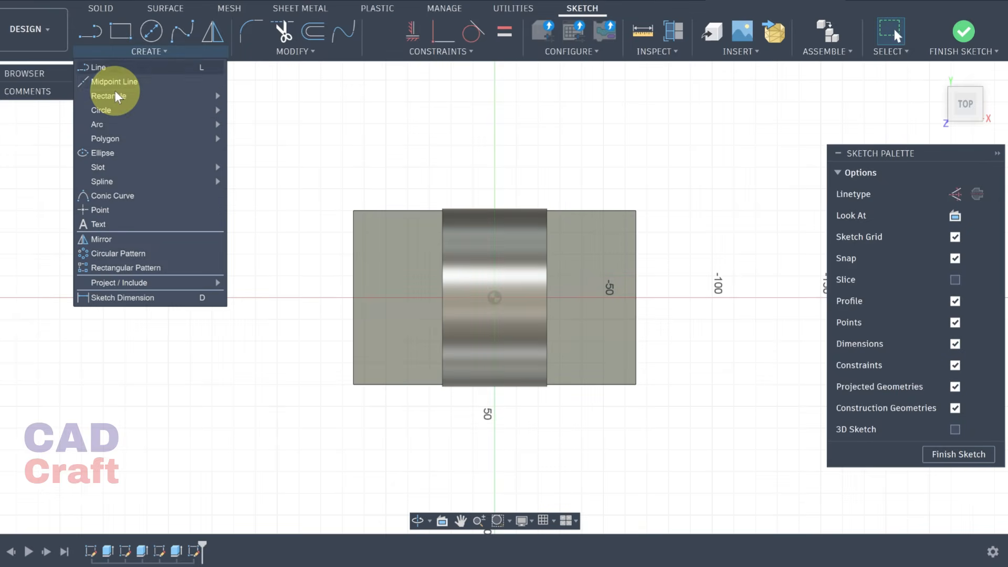
pyautogui.click(115, 80)
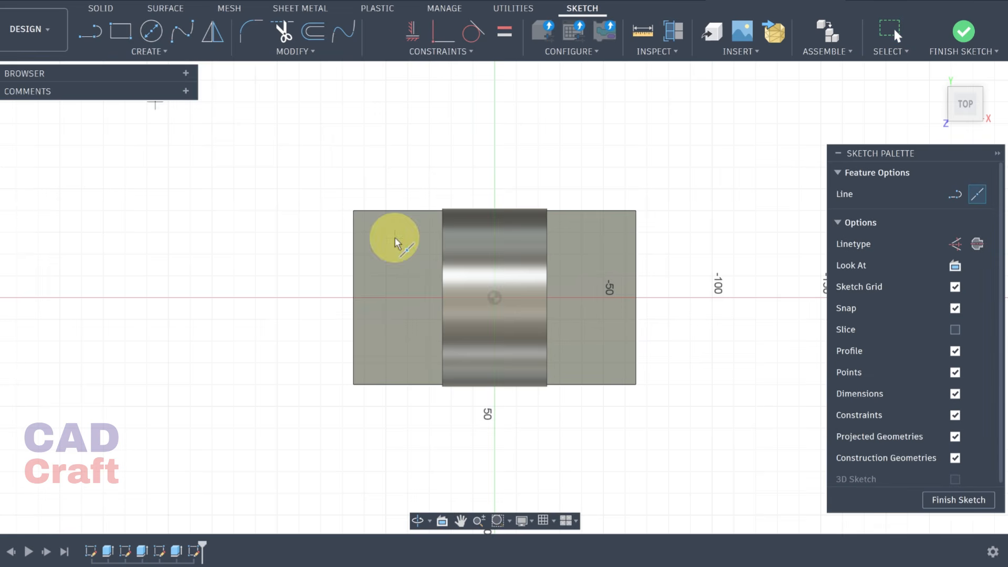
pyautogui.click(956, 245)
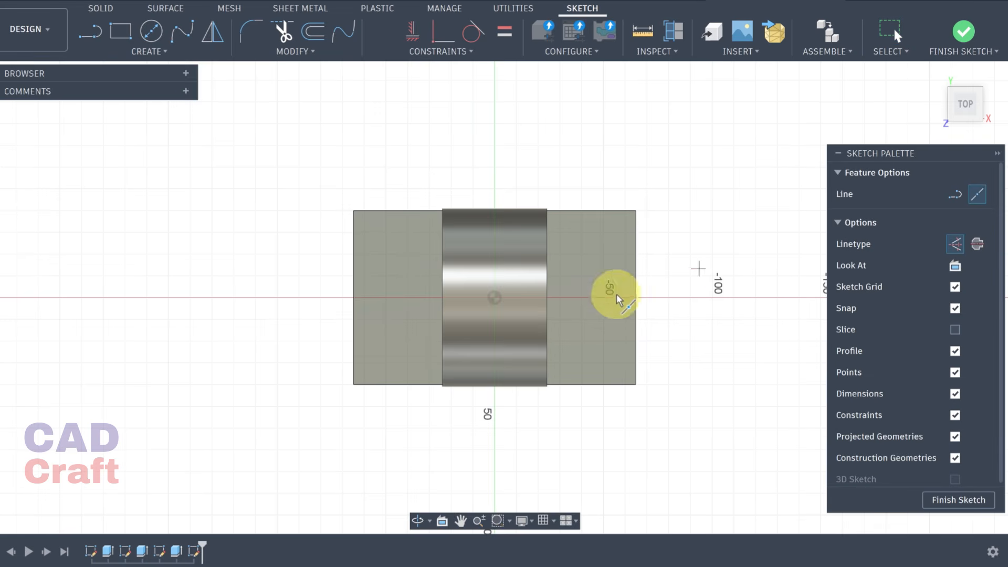
pyautogui.click(493, 299)
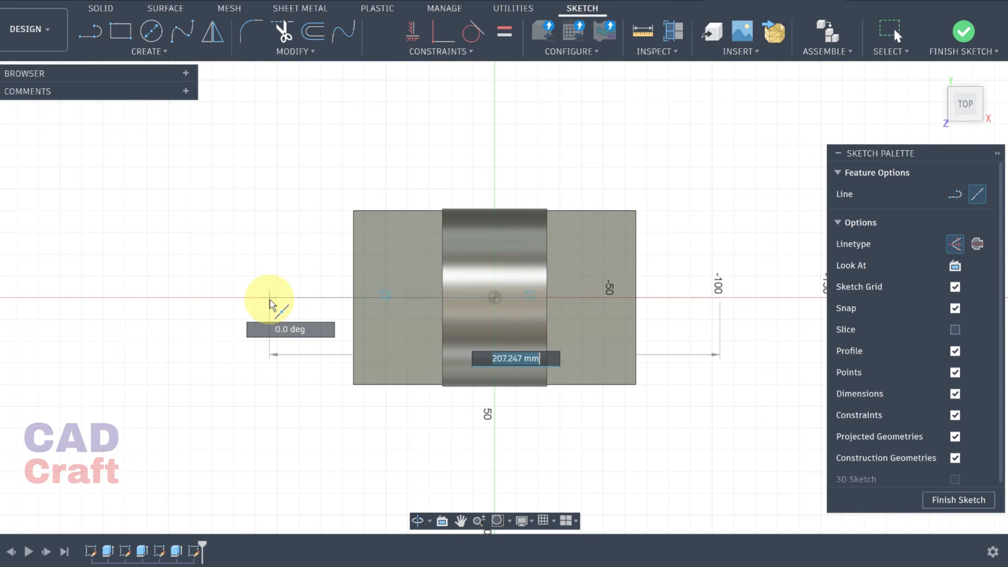
pyautogui.click(270, 298)
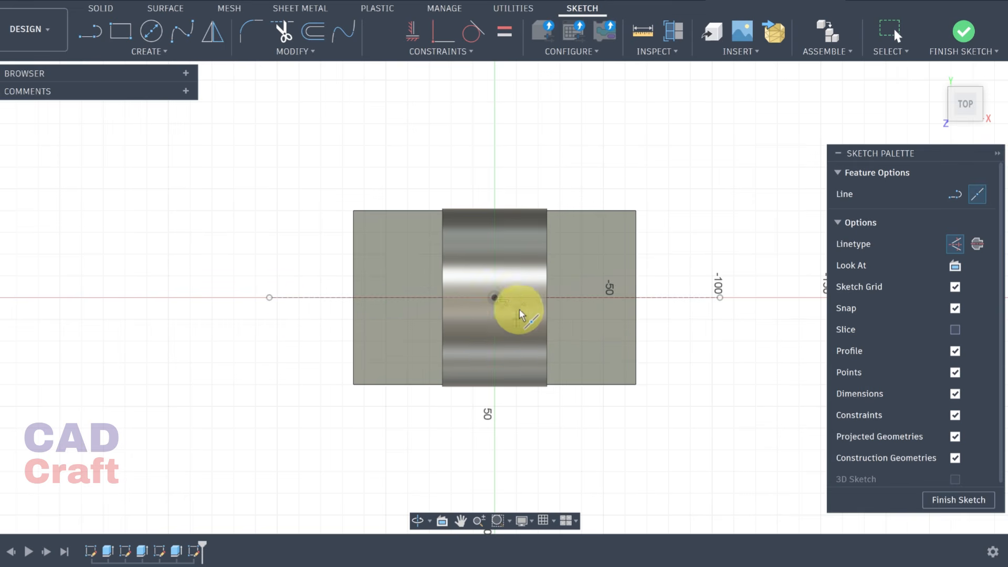
pyautogui.click(493, 298)
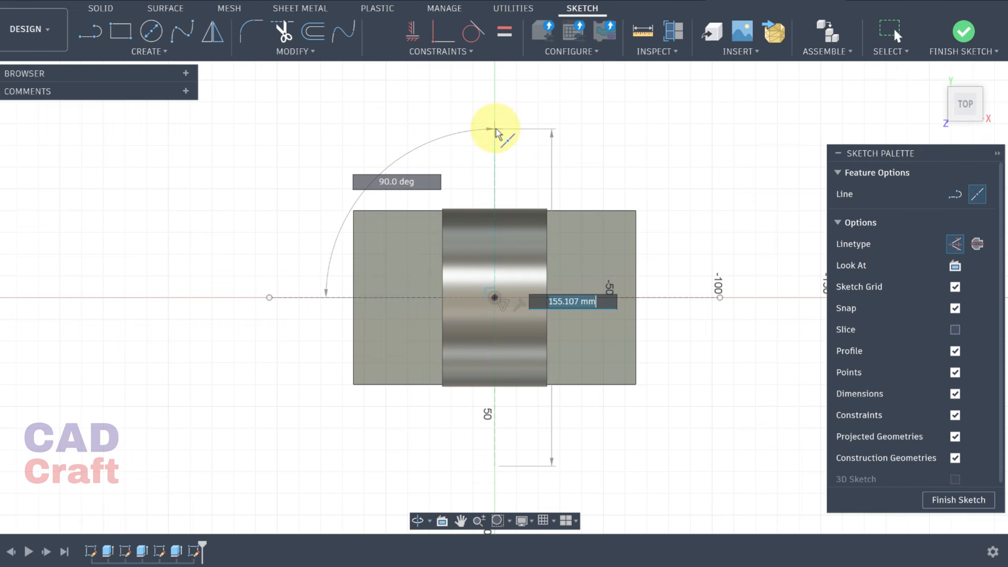
pyautogui.press('Escape')
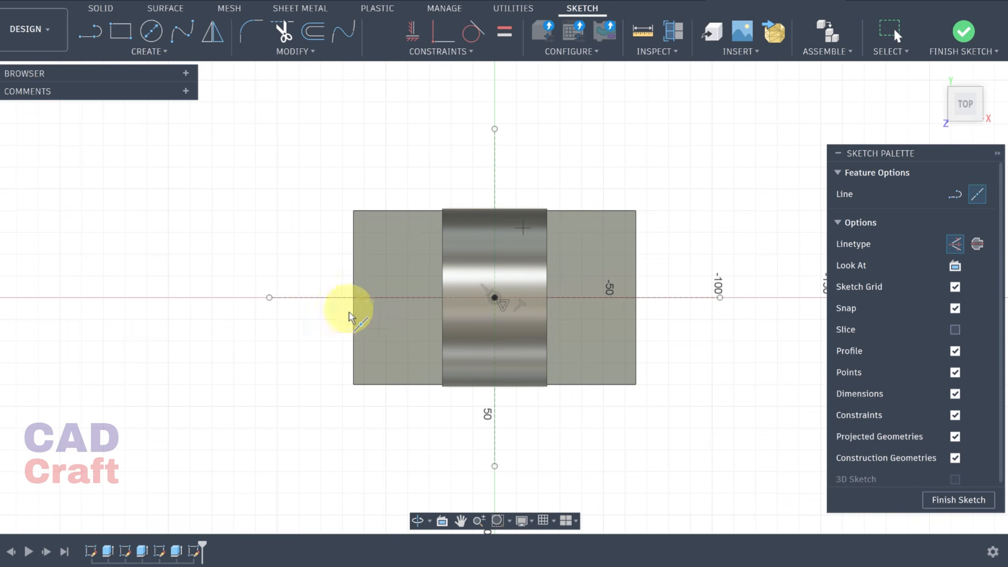
pyautogui.scroll(2, 402, 299)
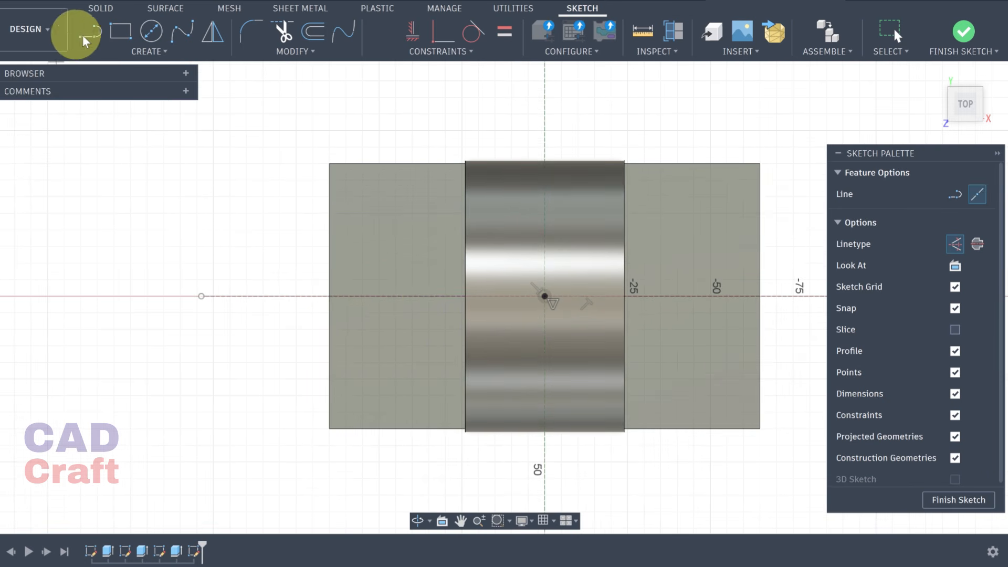
# - Draw a 12 mm wide center-to-center slot across the block's length, left of the ring, with centres about 26 mm apart
pyautogui.click(161, 53)
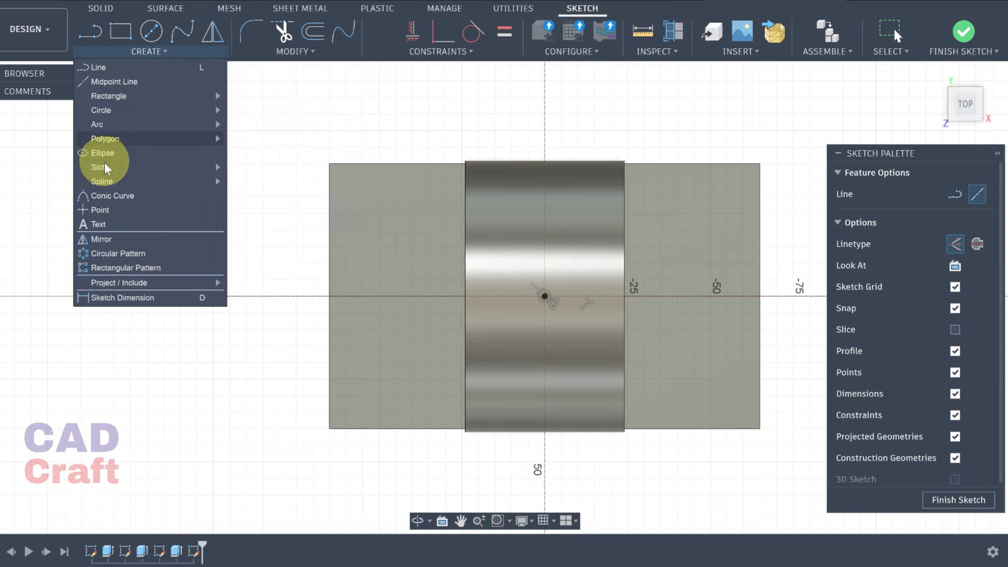
pyautogui.moveTo(104, 165)
pyautogui.click(263, 167)
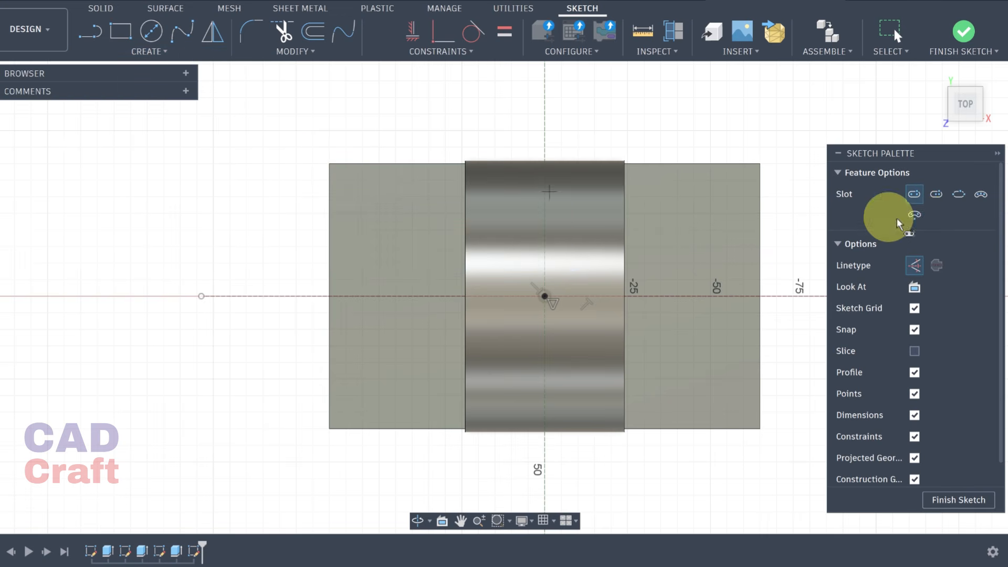
pyautogui.click(387, 252)
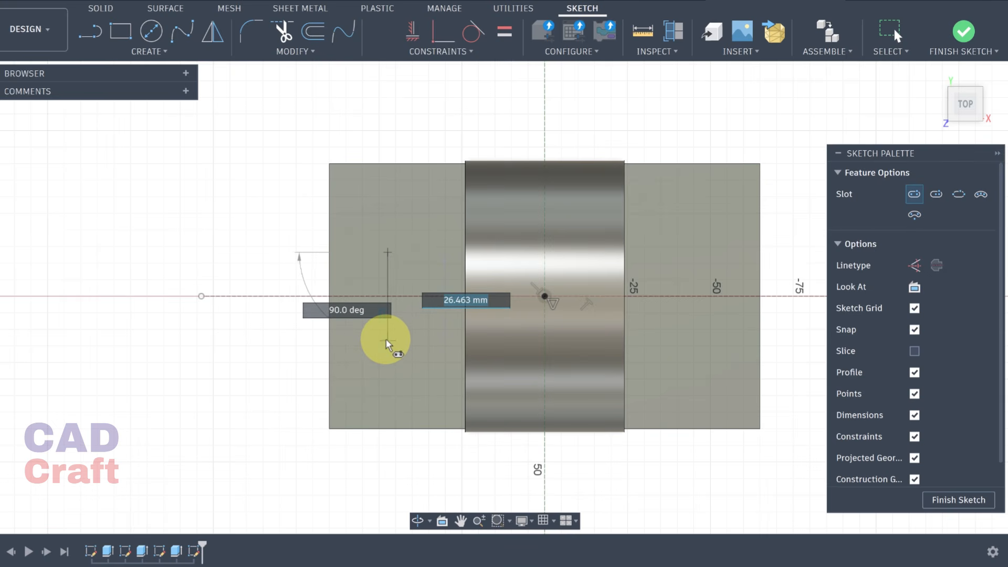
pyautogui.click(386, 342)
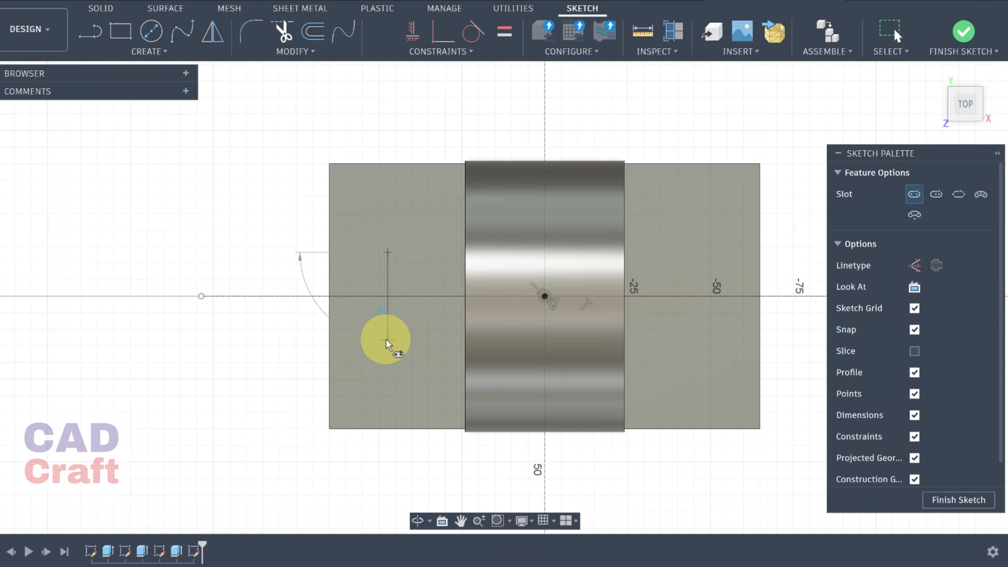
pyautogui.write('12')
pyautogui.press('Tab')
pyautogui.click(411, 354)
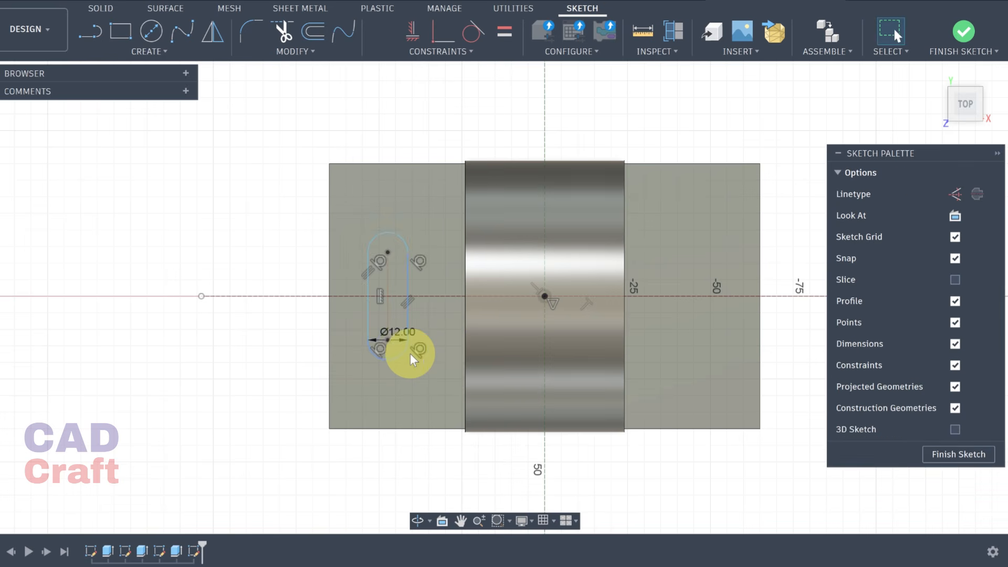
# - Set the distance between the slot's two centre points to 10 mm
pyautogui.click(146, 53)
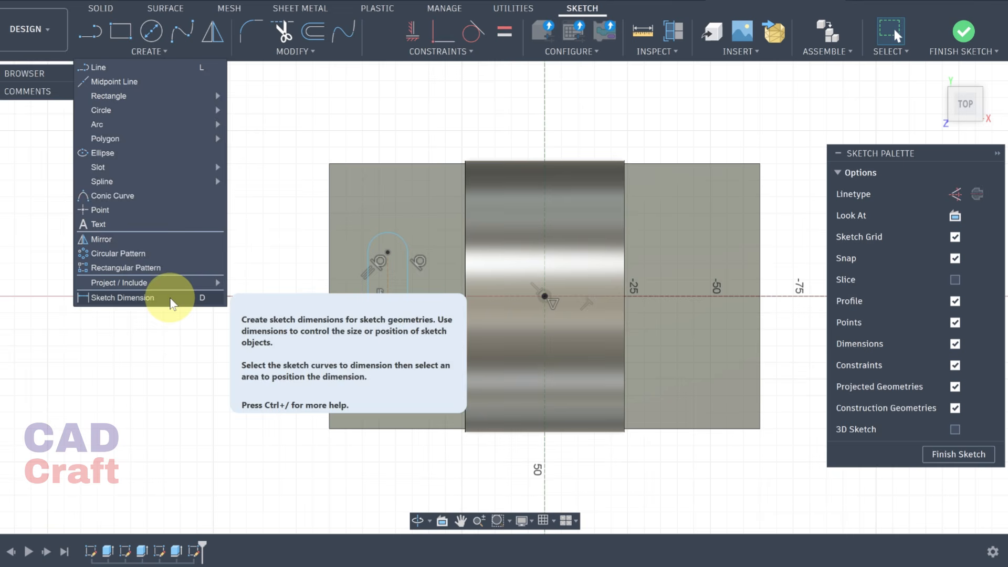
pyautogui.click(169, 299)
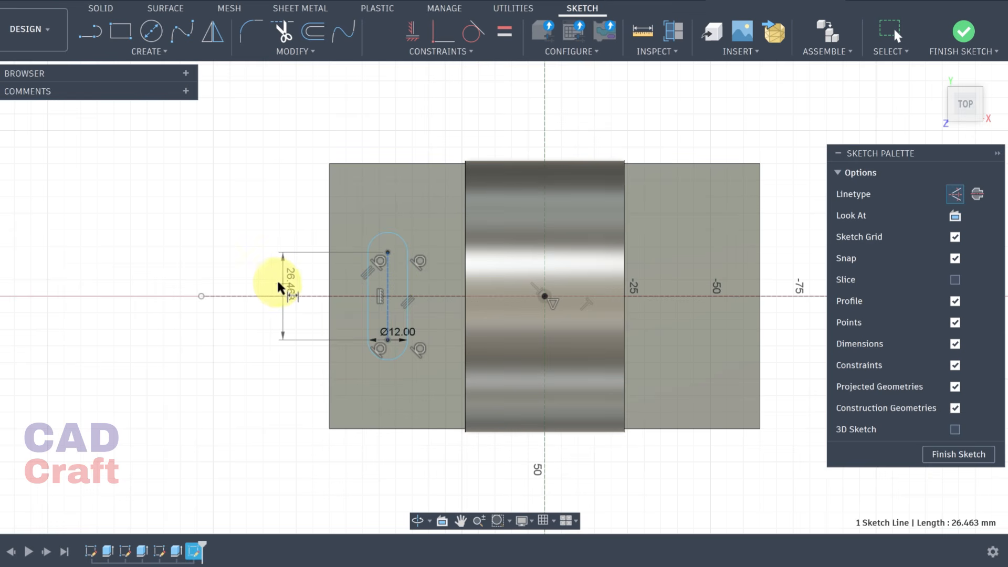
pyautogui.click(276, 283)
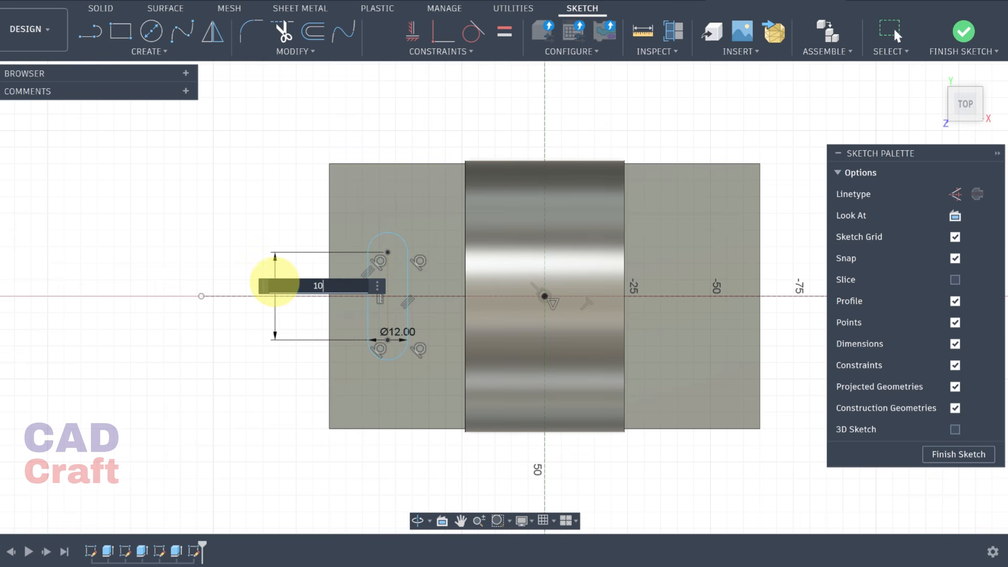
pyautogui.press('Return')
# - Move the slot onto the lengthwise construction line and make its two centre points symmetric about that line
pyautogui.scroll(5, 418, 236)
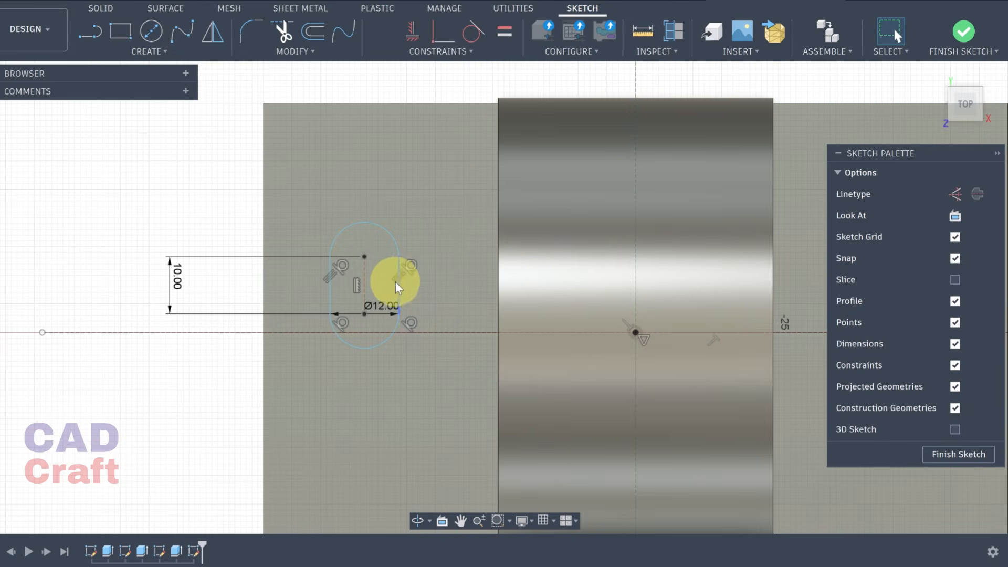
pyautogui.moveTo(365, 289); pyautogui.dragTo(361, 342)
pyautogui.click(432, 54)
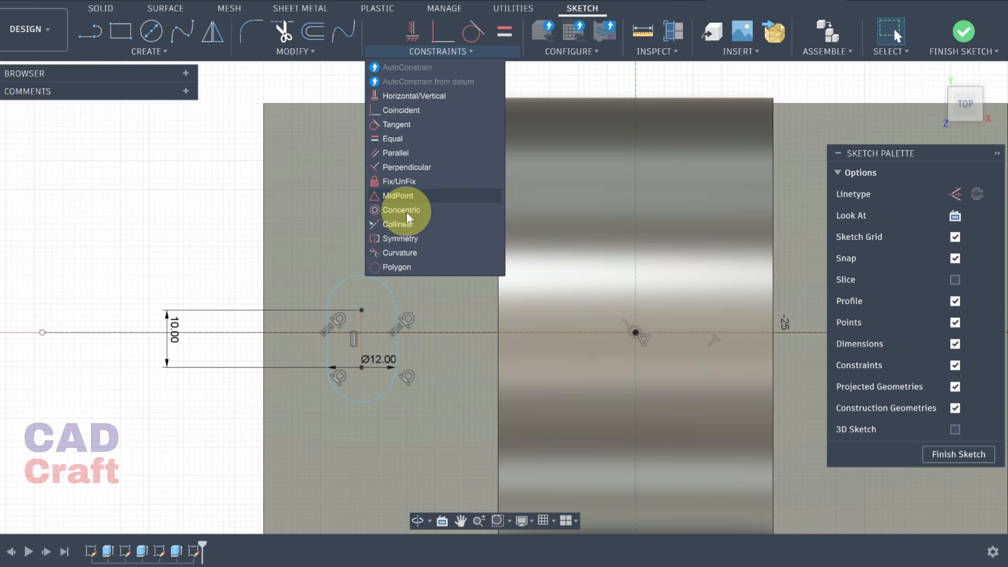
pyautogui.click(399, 239)
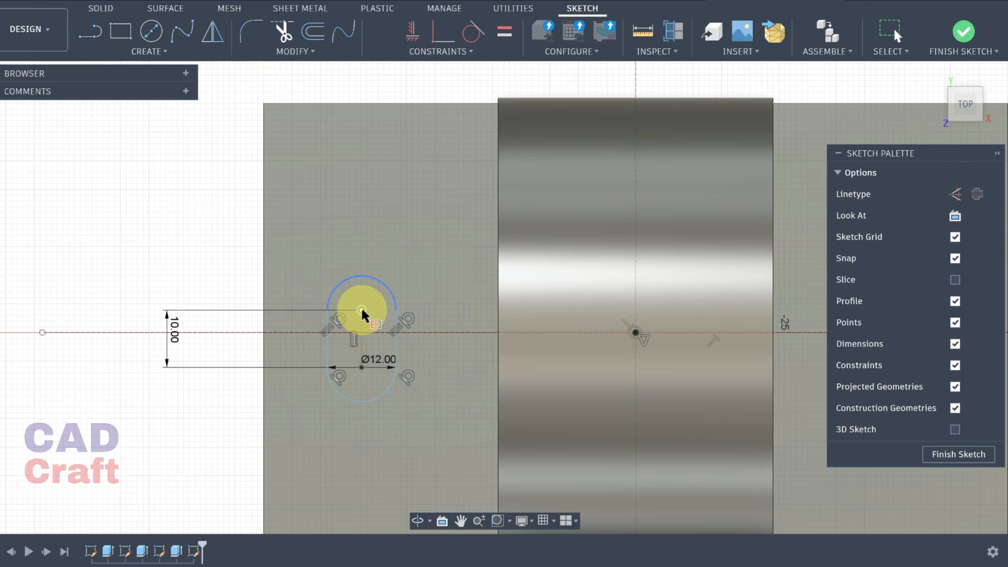
pyautogui.click(362, 311)
pyautogui.click(361, 367)
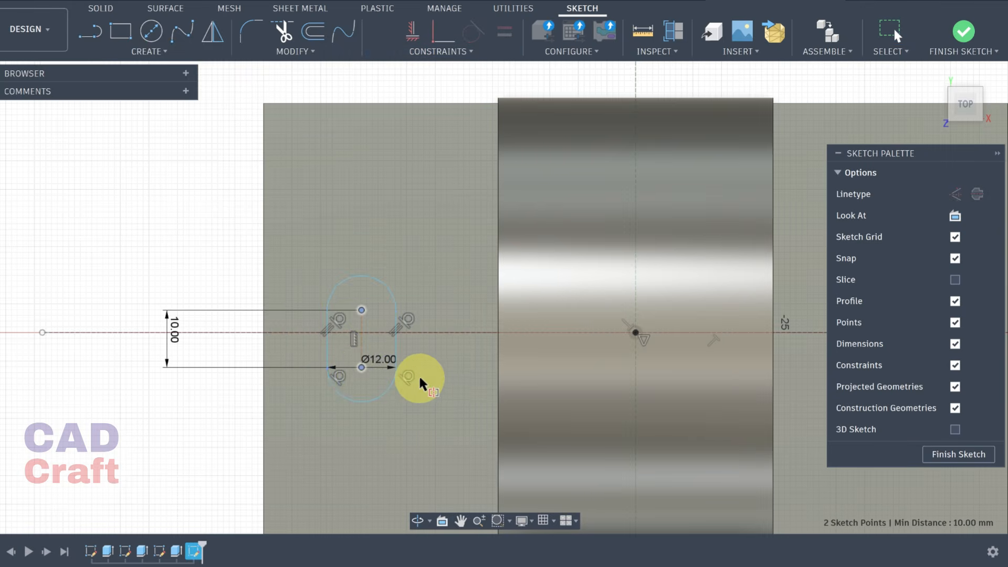
pyautogui.click(424, 331)
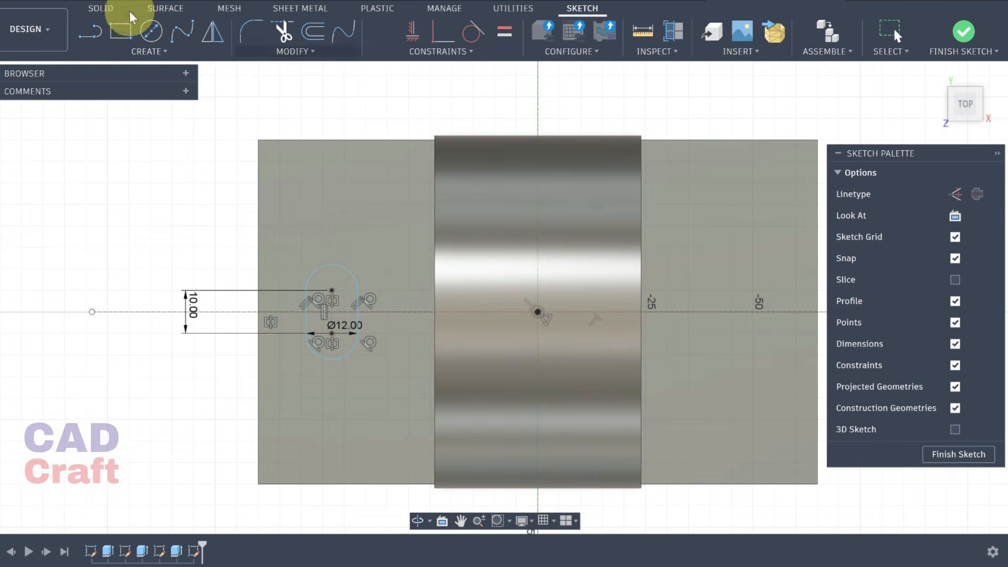
# - Add a driven reference dimension from the slot's lower centre point to the block's front long edge
pyautogui.click(108, 49)
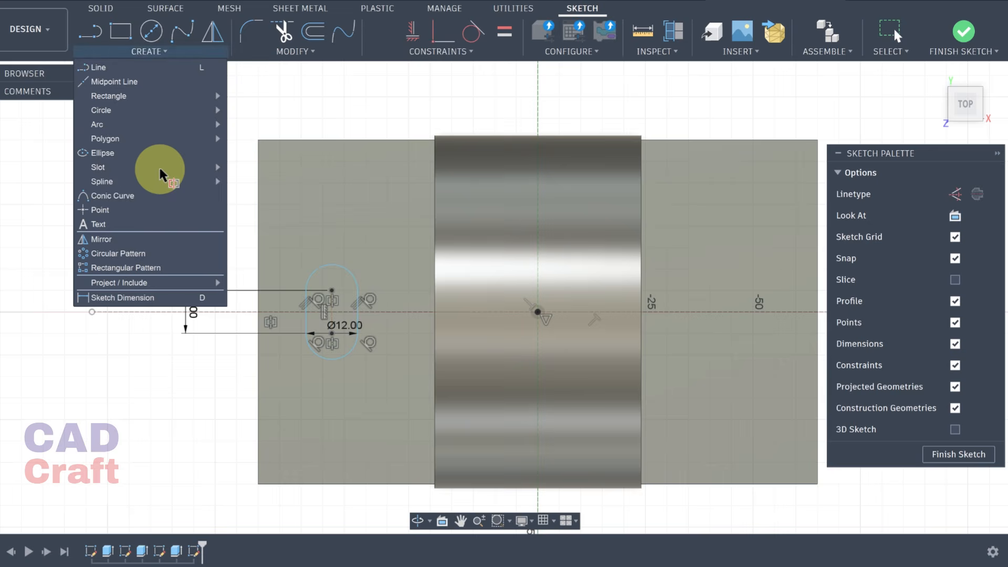
pyautogui.click(116, 299)
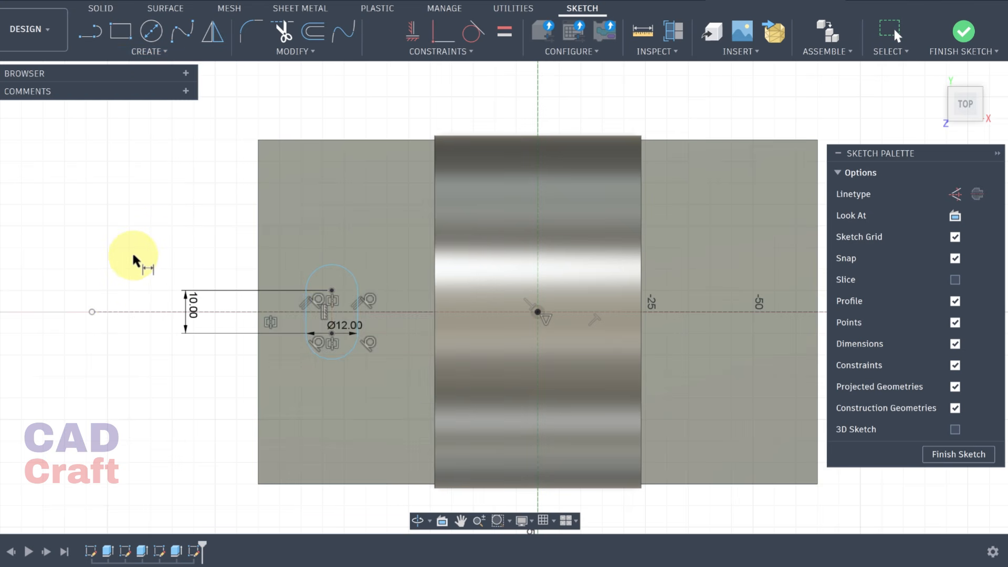
pyautogui.click(332, 333)
pyautogui.click(316, 463)
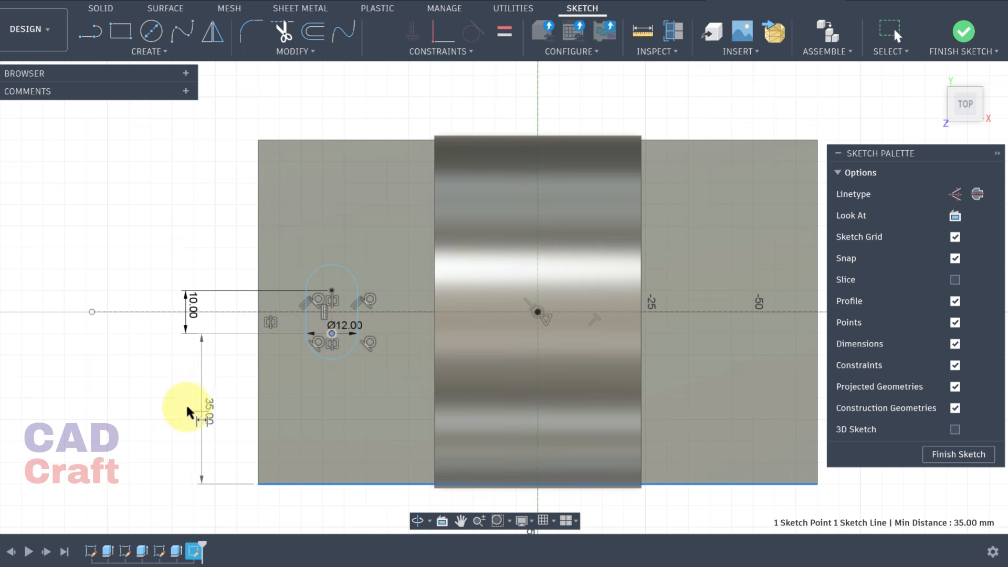
pyautogui.click(186, 403)
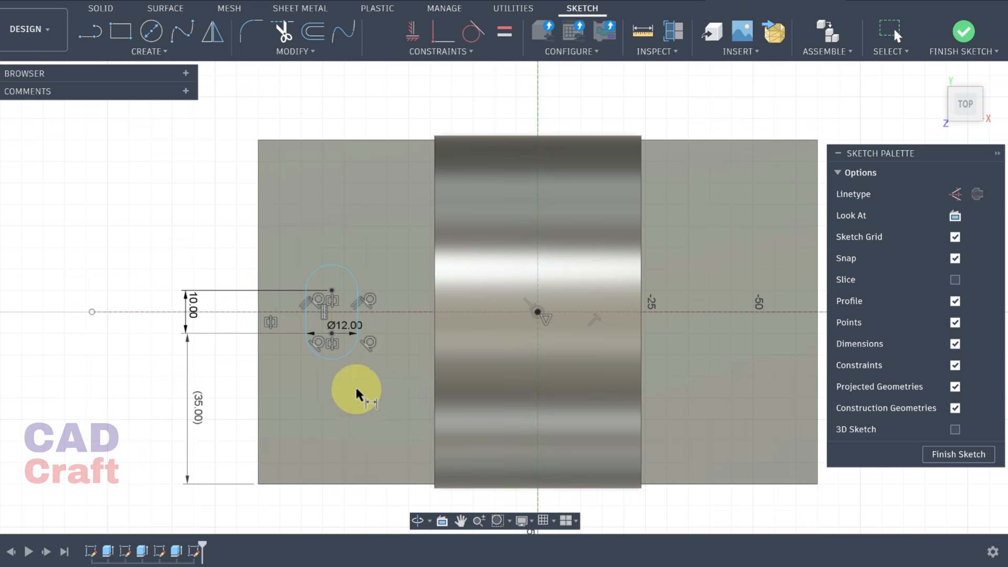
# - Dimension the slot's centreline 25 mm from the block's nearest short edge and finish the sketch
pyautogui.click(329, 308)
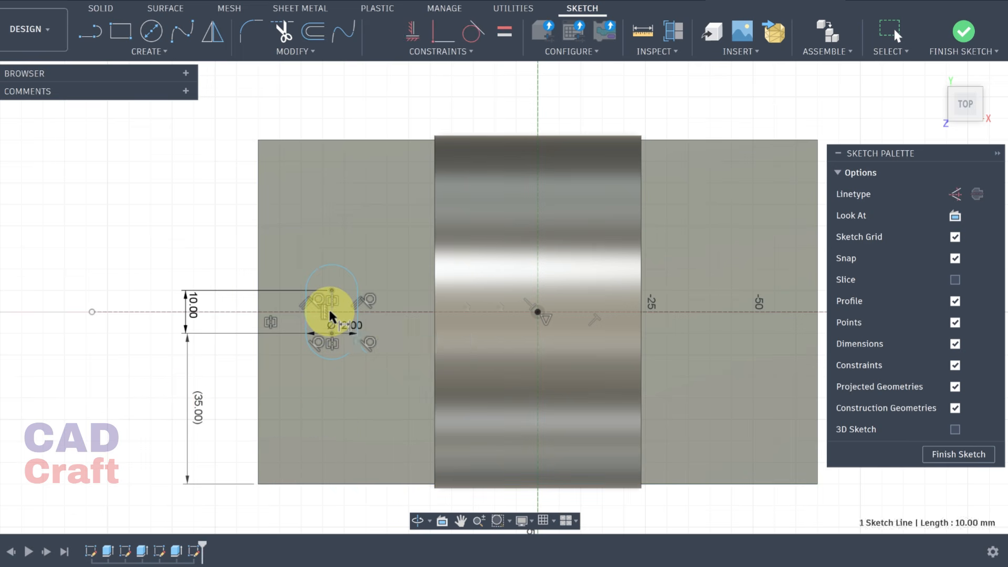
pyautogui.click(258, 269)
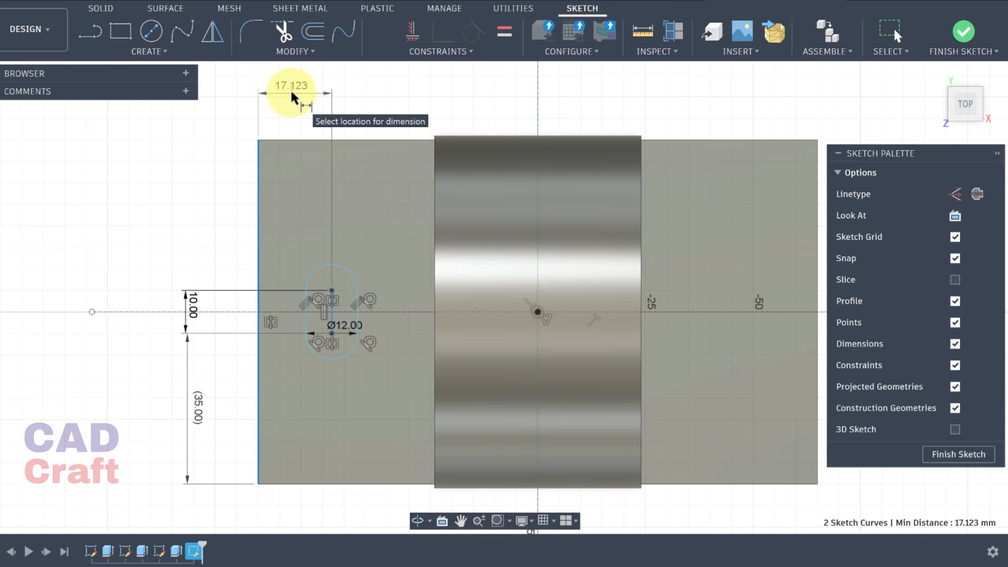
pyautogui.click(291, 89)
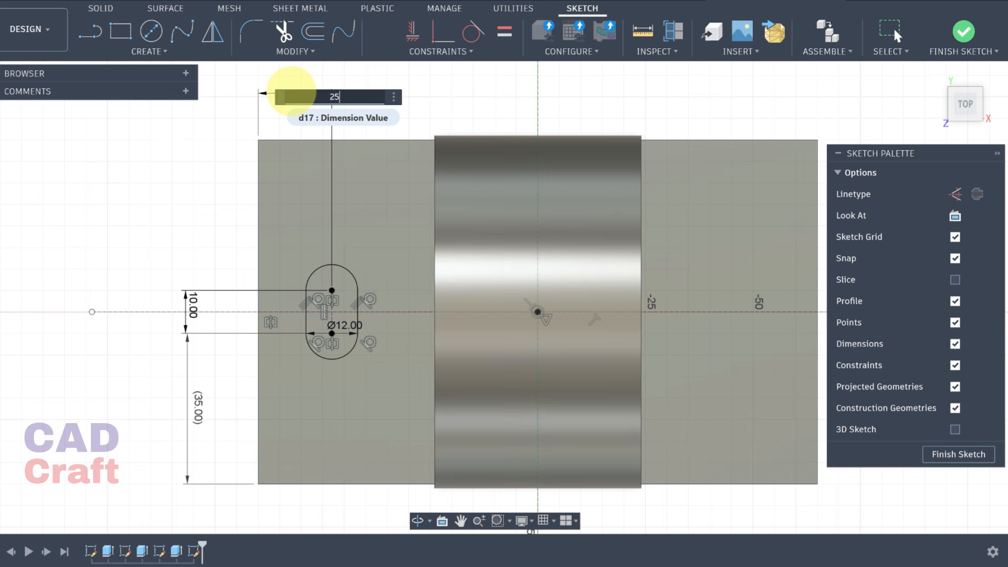
pyautogui.write('25')
pyautogui.press('Return')
pyautogui.moveTo(483, 382)
pyautogui.keyDown('shift'); pyautogui.mouseDown(button='middle')
pyautogui.moveTo(394, 381)
pyautogui.moveTo(371, 327)
pyautogui.moveTo(424, 324)
pyautogui.moveTo(345, 246)
pyautogui.moveTo(333, 218)
pyautogui.moveTo(368, 231)
pyautogui.mouseUp(button='middle'); pyautogui.keyUp('shift')
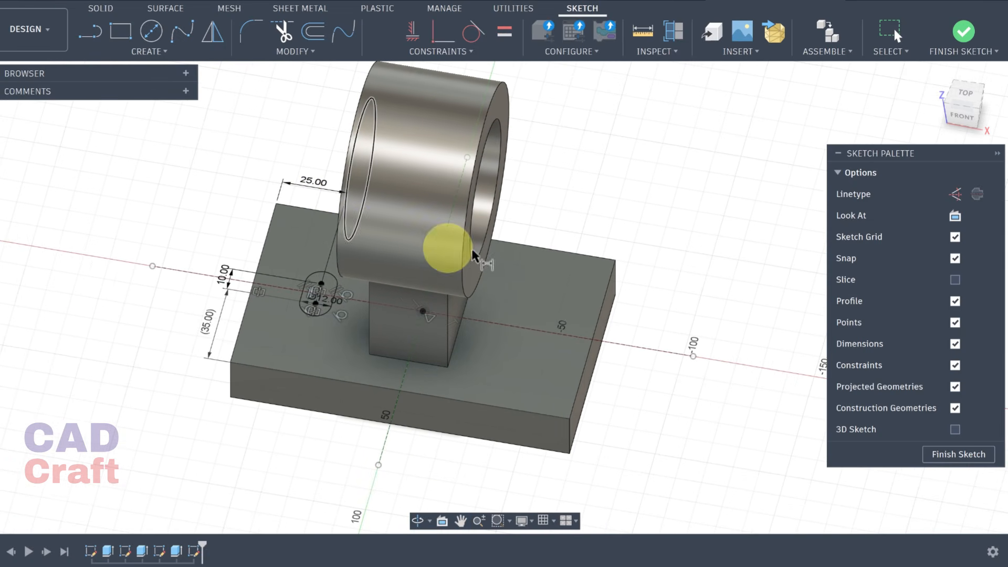
pyautogui.click(946, 453)
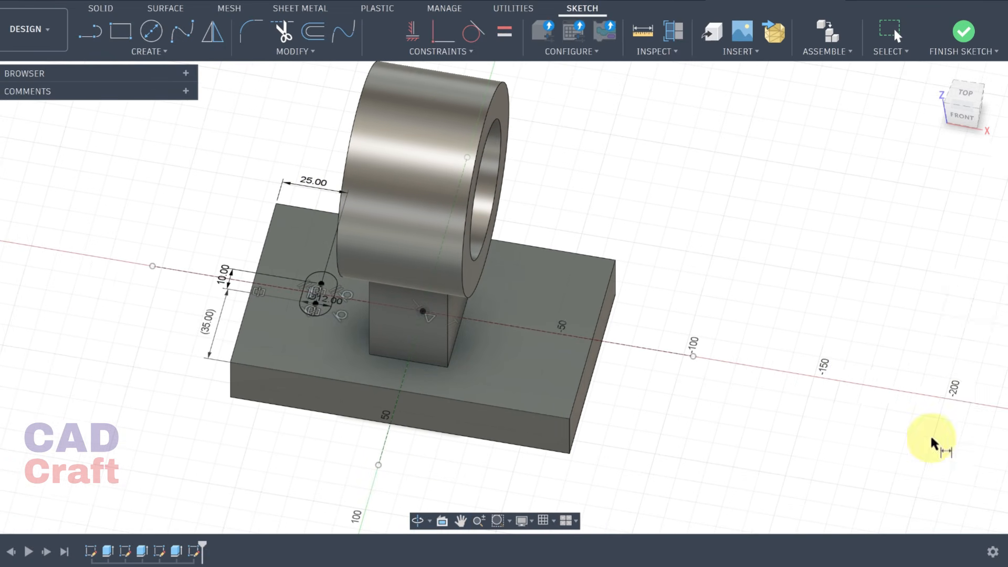
# - Extrude the slot profile -50 mm as a cut down through the base block
pyautogui.click(128, 33)
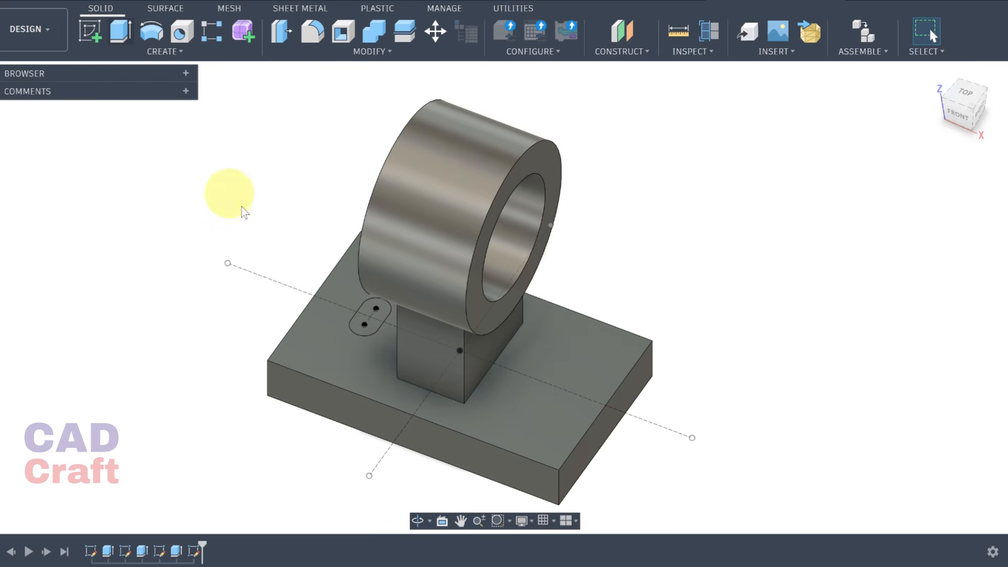
pyautogui.click(361, 316)
pyautogui.keyDown('shift'); pyautogui.moveTo(360, 315); pyautogui.dragTo(531, 221, button='middle'); pyautogui.keyUp('shift')
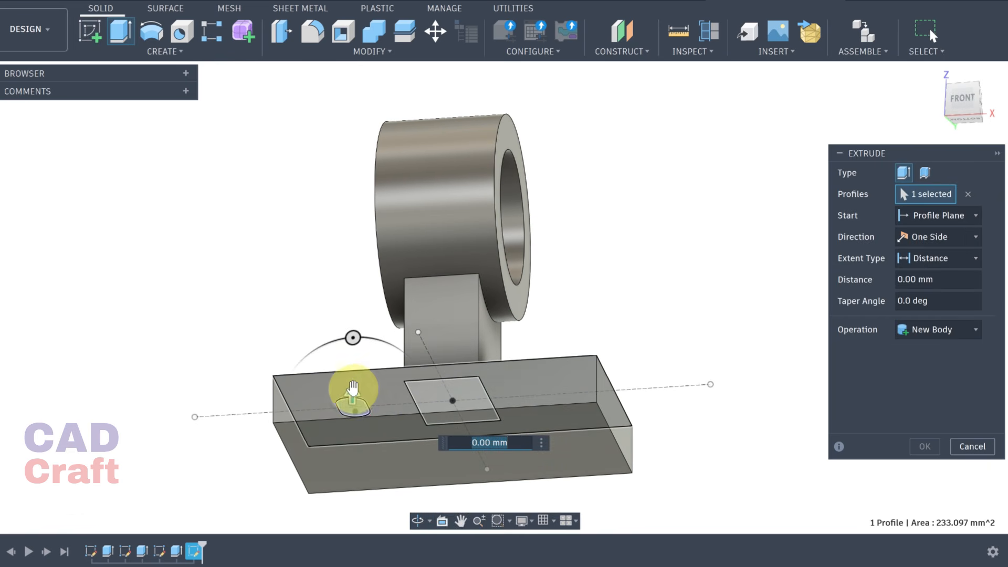
pyautogui.moveTo(354, 391); pyautogui.dragTo(346, 502)
pyautogui.keyDown('shift'); pyautogui.moveTo(347, 501); pyautogui.dragTo(479, 415, button='middle'); pyautogui.keyUp('shift')
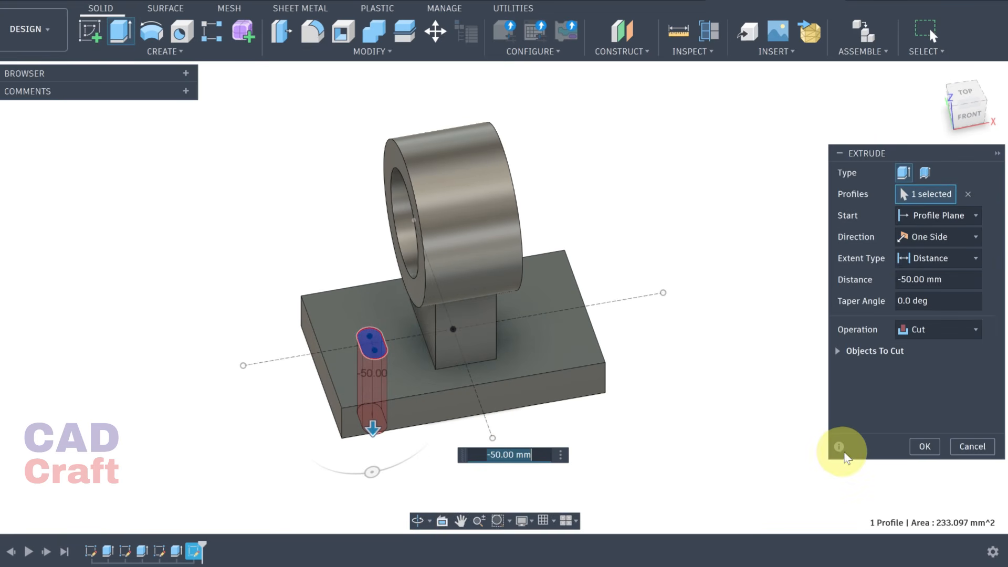
pyautogui.click(920, 446)
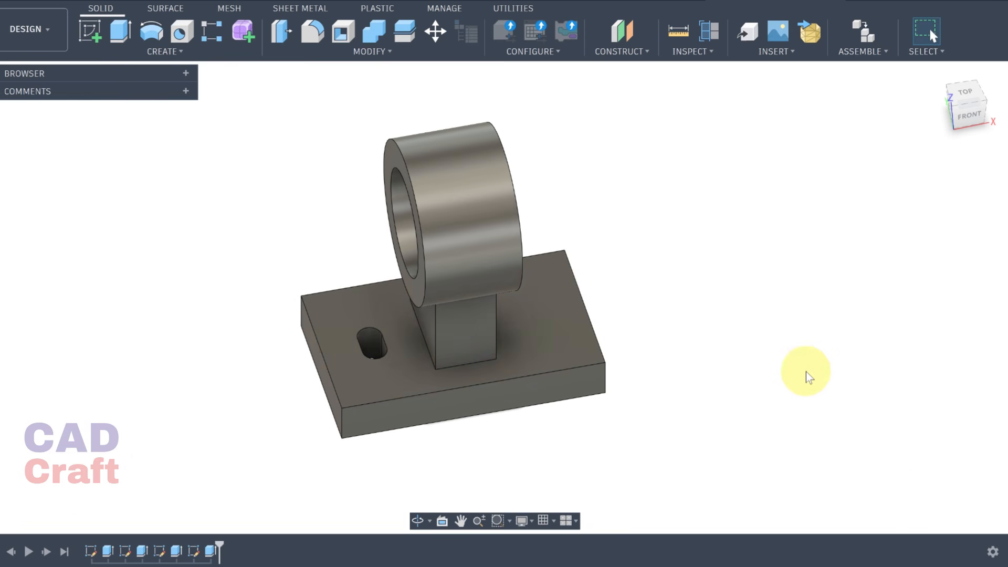
# - Add a 1 mm equal-distance chamfer around the slot's top edge chain
pyautogui.keyDown('shift'); pyautogui.moveTo(806, 373); pyautogui.dragTo(675, 389, button='middle'); pyautogui.keyUp('shift')
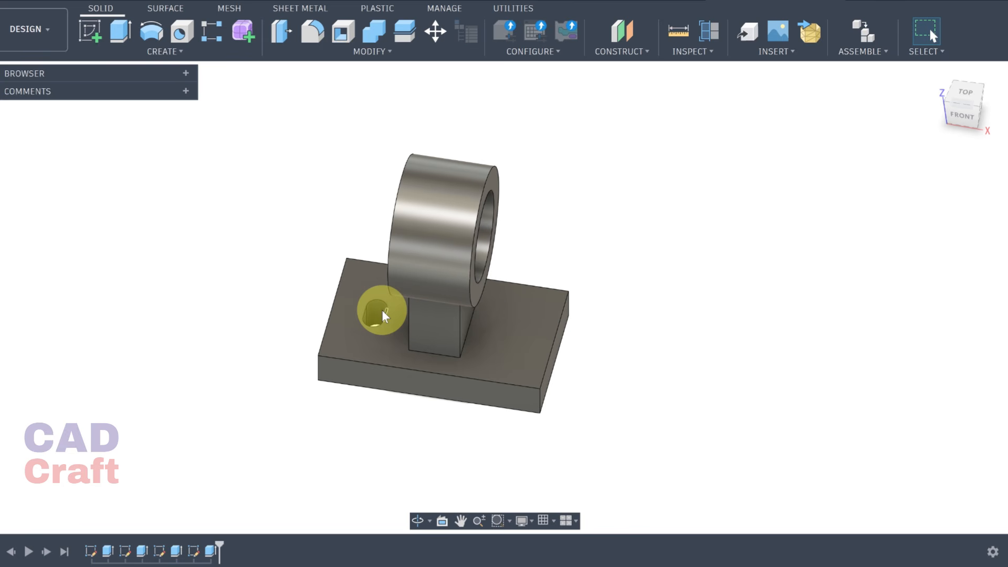
pyautogui.scroll(2, 382, 314)
pyautogui.scroll(2, 383, 311)
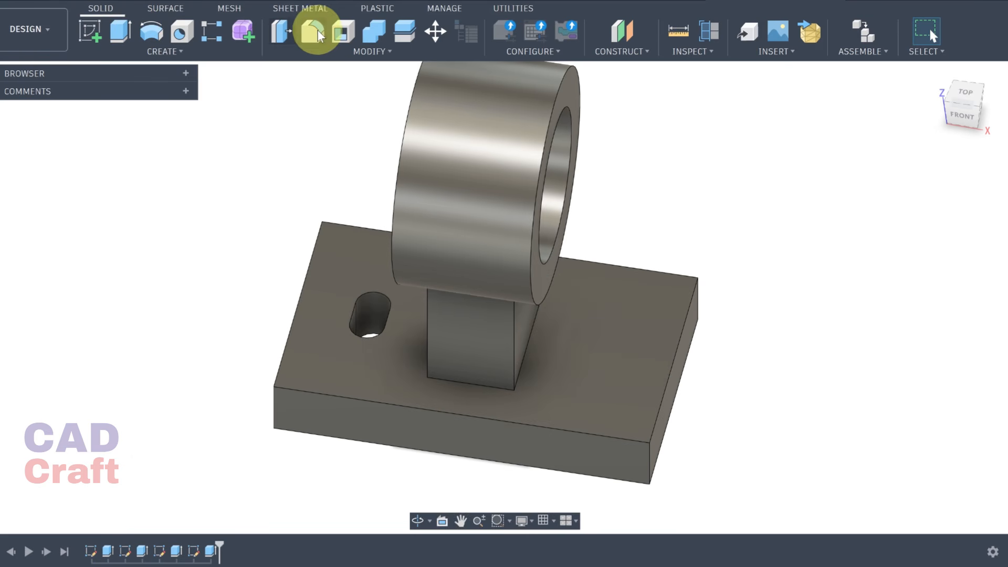
pyautogui.click(369, 51)
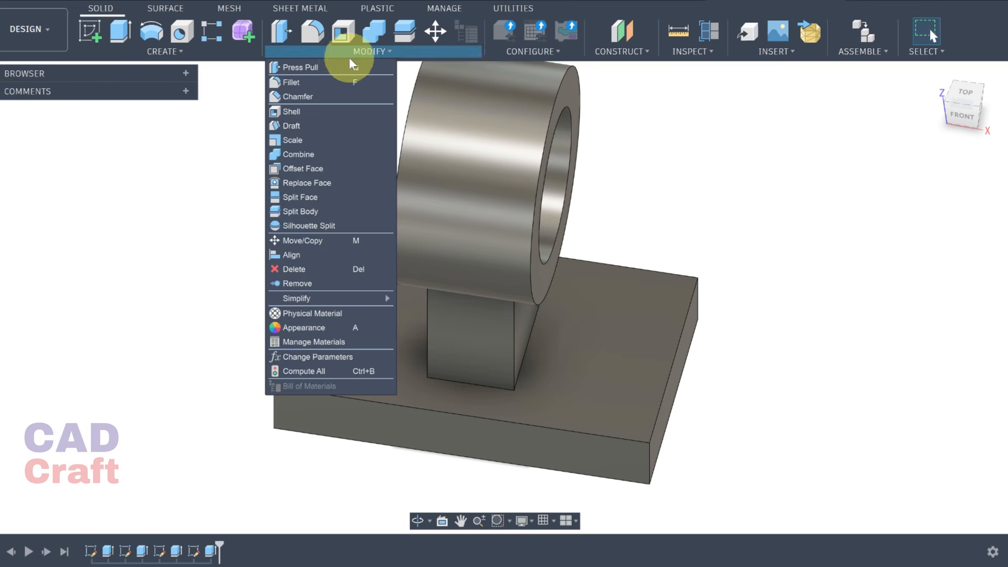
pyautogui.click(293, 98)
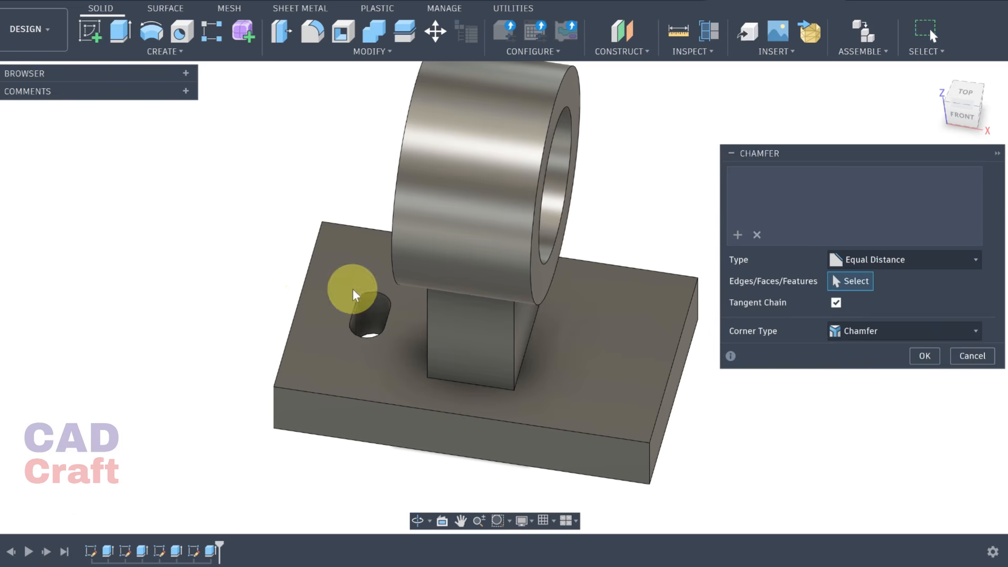
pyautogui.click(371, 298)
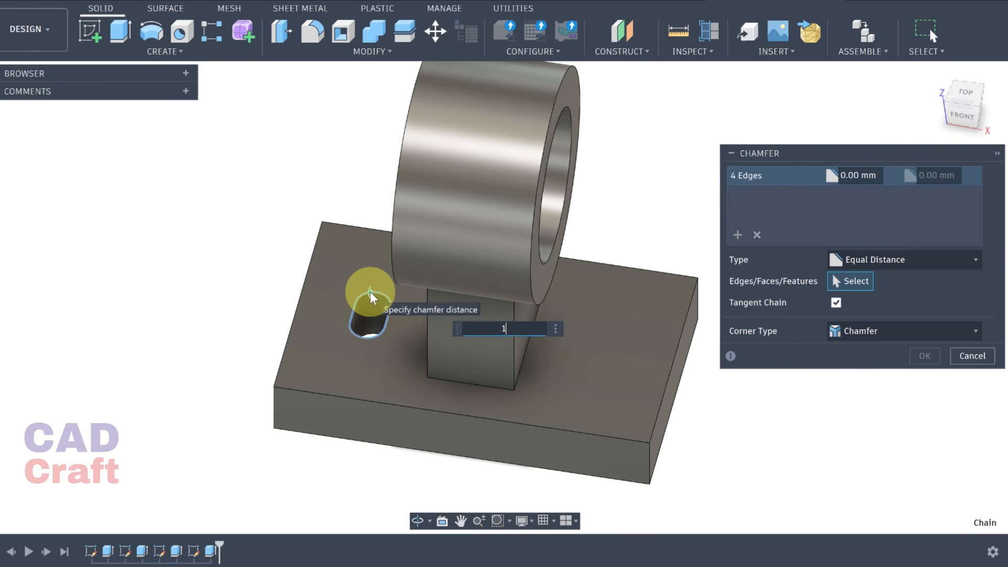
pyautogui.press('Return')
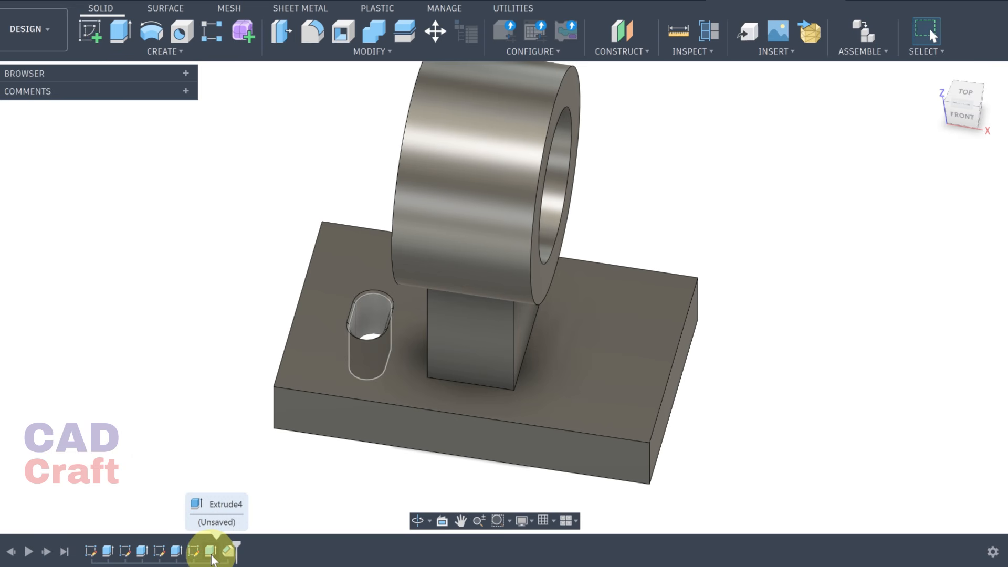
# - Mirror the slot's extruded cut and chamfer features across the YZ origin plane to the base's other end
pyautogui.click(211, 551)
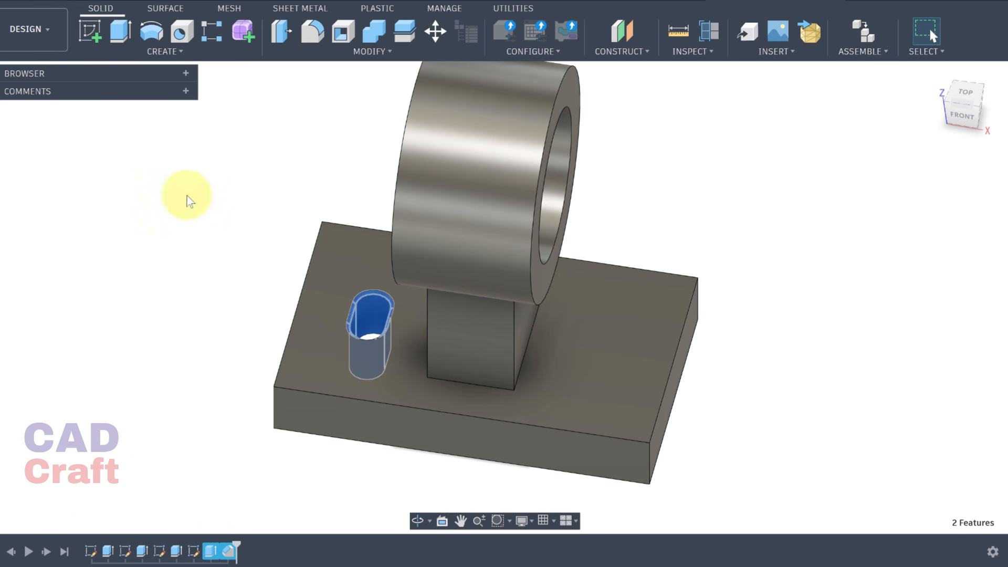
pyautogui.click(169, 60)
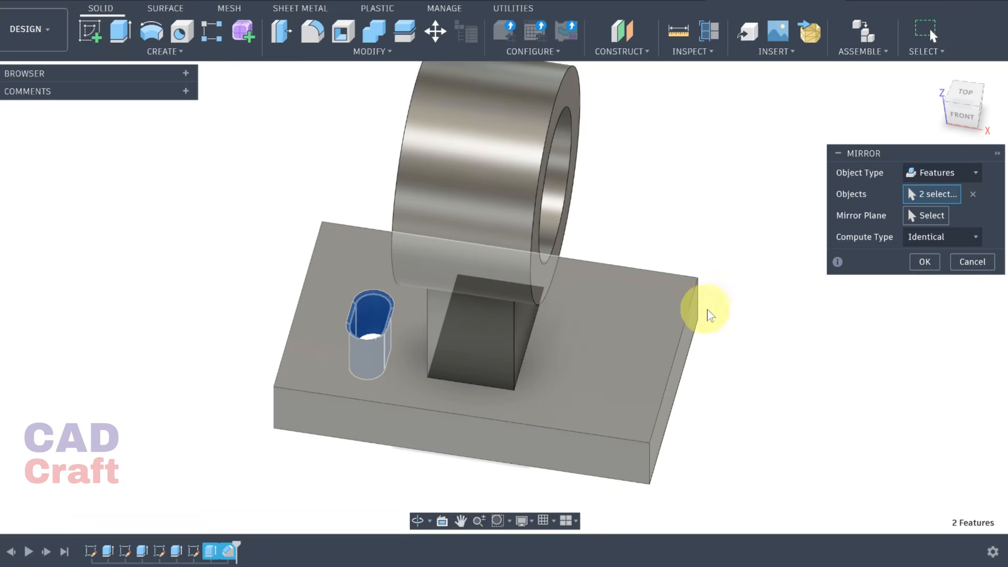
pyautogui.keyDown('shift'); pyautogui.moveTo(803, 367); pyautogui.dragTo(779, 367, button='middle'); pyautogui.keyUp('shift')
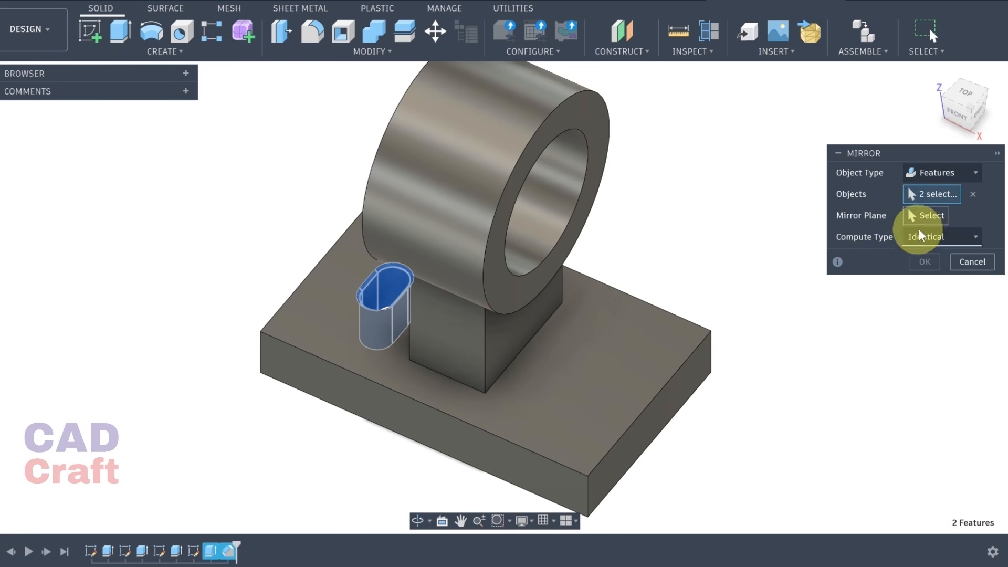
pyautogui.click(924, 215)
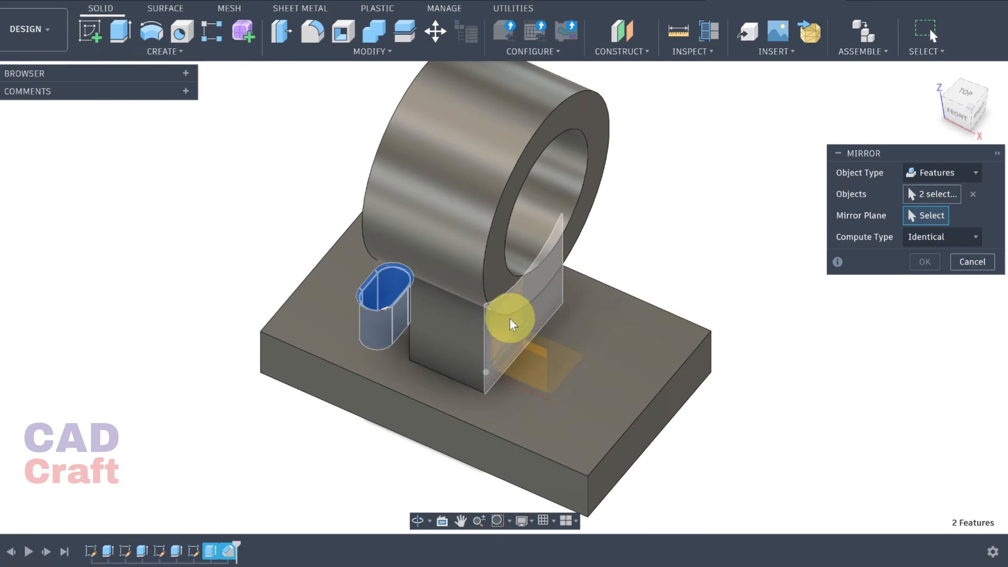
pyautogui.keyDown('shift'); pyautogui.moveTo(493, 335); pyautogui.dragTo(566, 298, button='middle'); pyautogui.keyUp('shift')
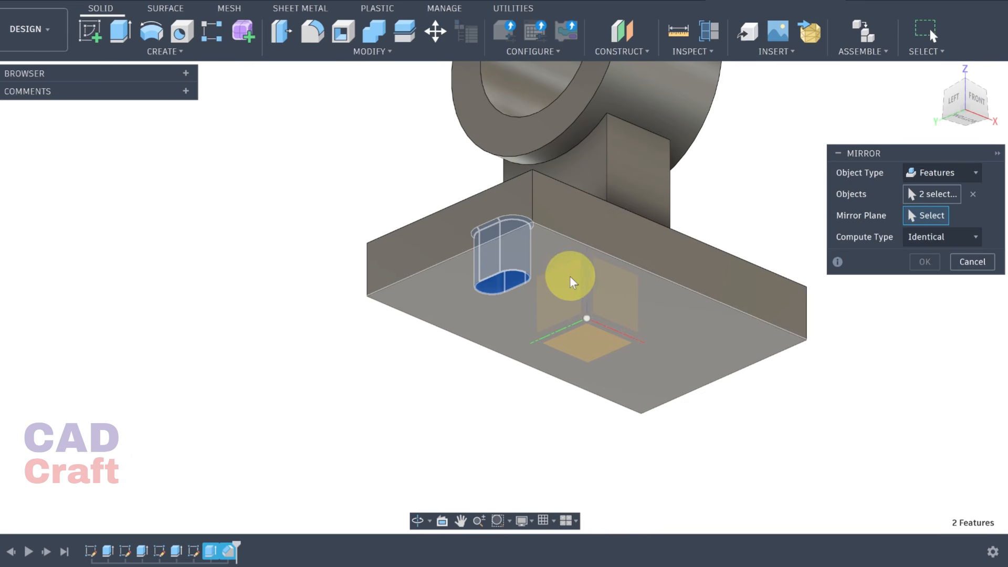
pyautogui.click(187, 73)
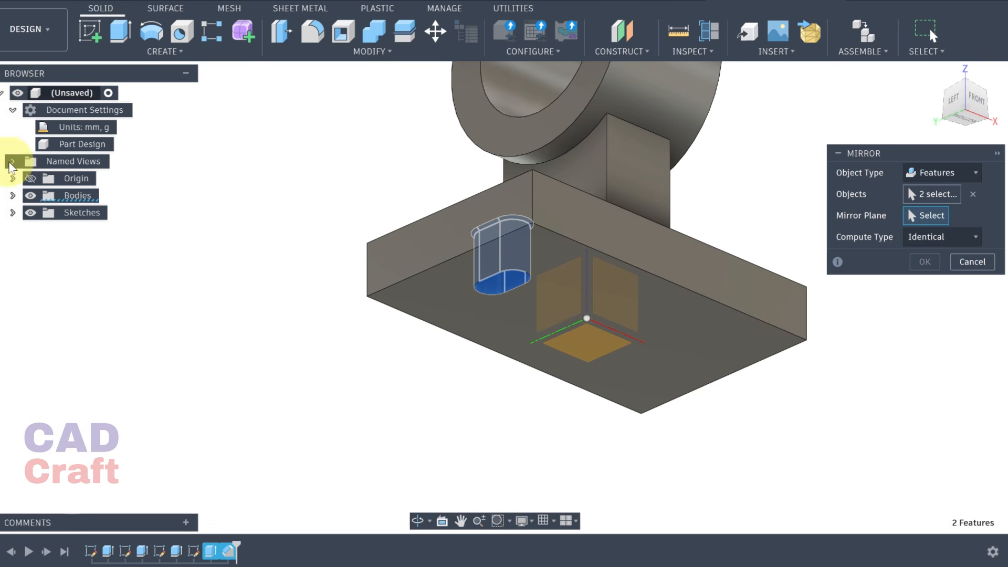
pyautogui.click(12, 162)
pyautogui.click(12, 163)
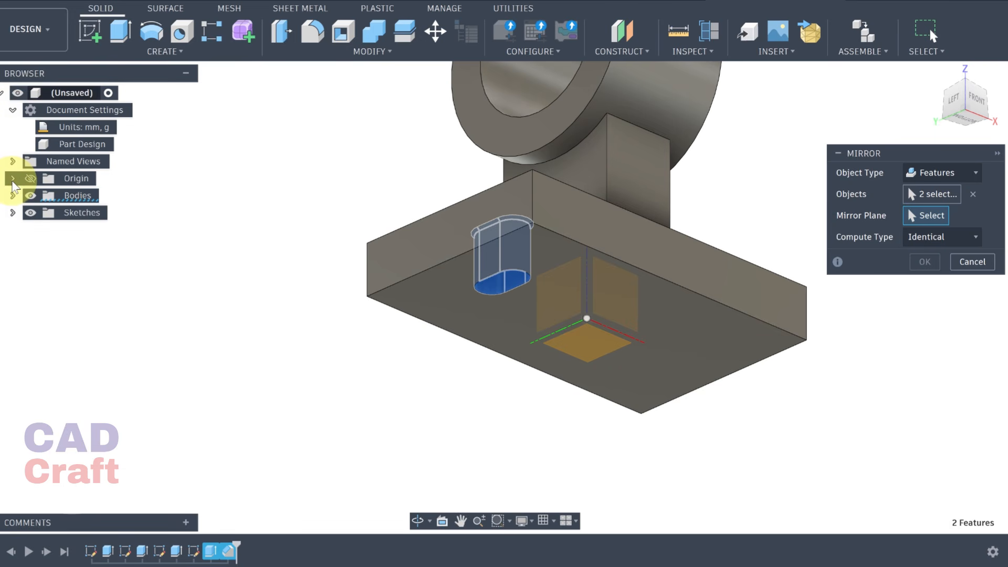
pyautogui.click(13, 179)
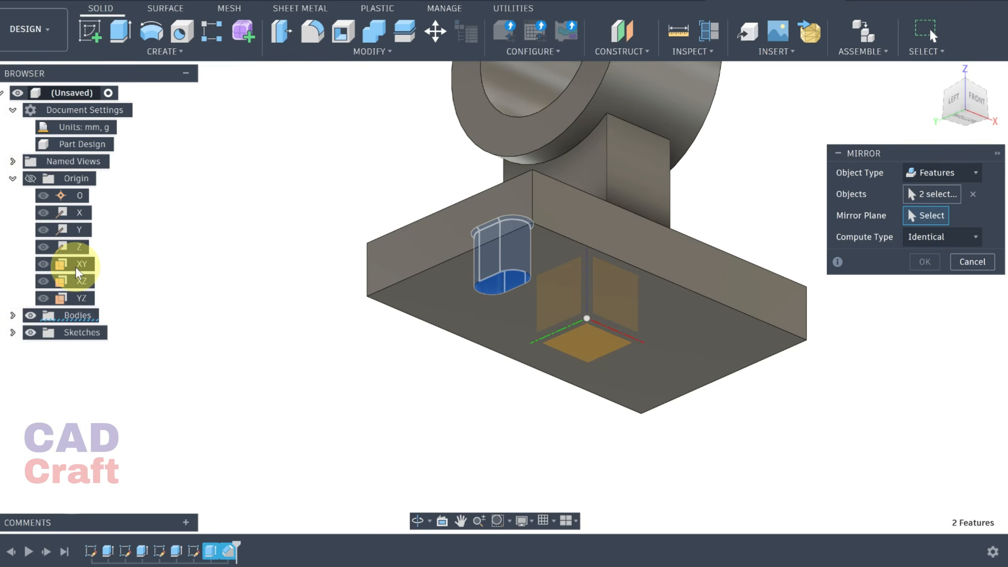
pyautogui.click(81, 298)
pyautogui.keyDown('shift'); pyautogui.moveTo(517, 259); pyautogui.dragTo(383, 311, button='middle'); pyautogui.keyUp('shift')
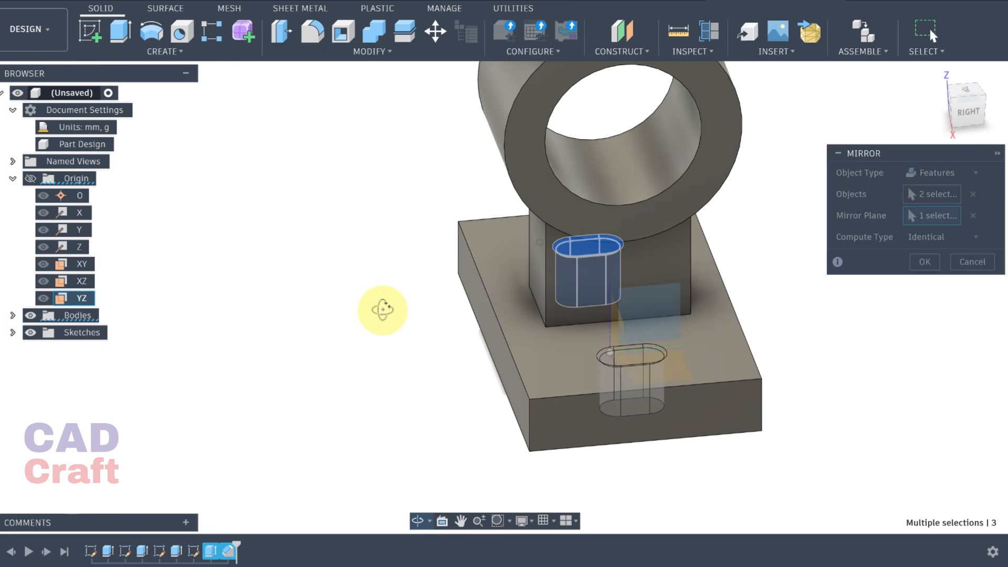
pyautogui.click(927, 261)
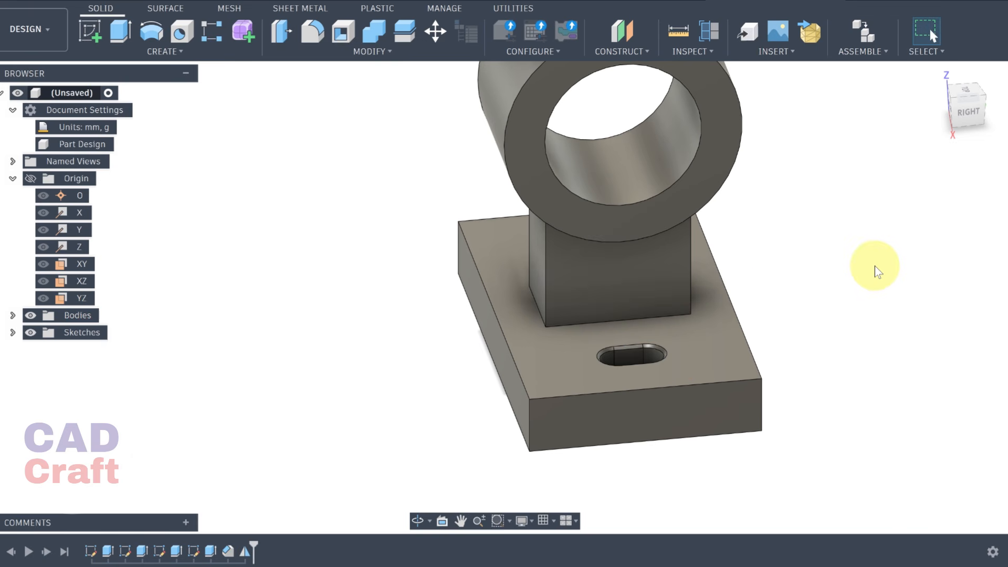
# - Start a sketch on the XZ origin plane
pyautogui.scroll(-2, 856, 273)
pyautogui.keyDown('shift'); pyautogui.moveTo(838, 279); pyautogui.dragTo(647, 309, button='middle'); pyautogui.keyUp('shift')
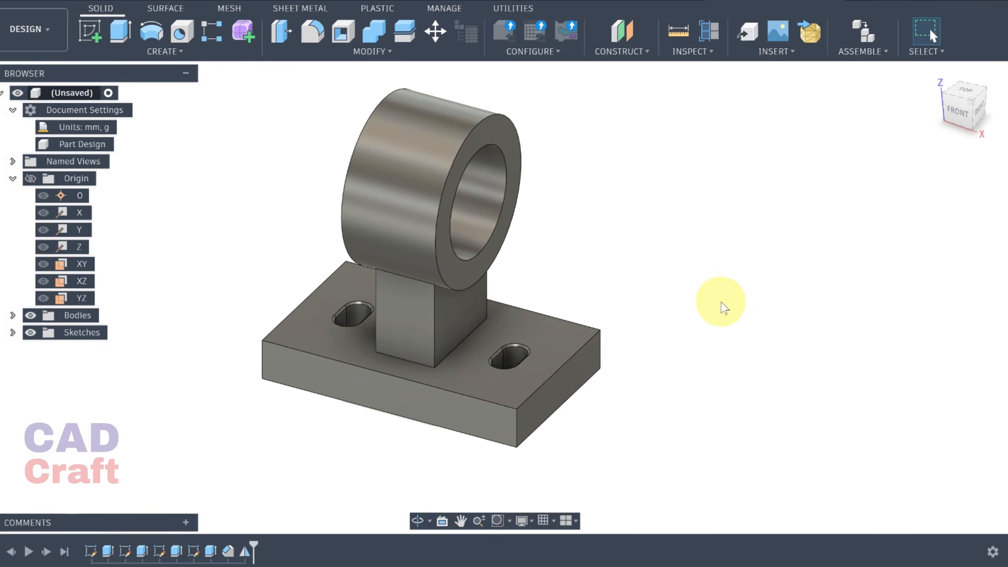
pyautogui.moveTo(722, 305); pyautogui.dragTo(743, 333, button='middle')
pyautogui.click(132, 55)
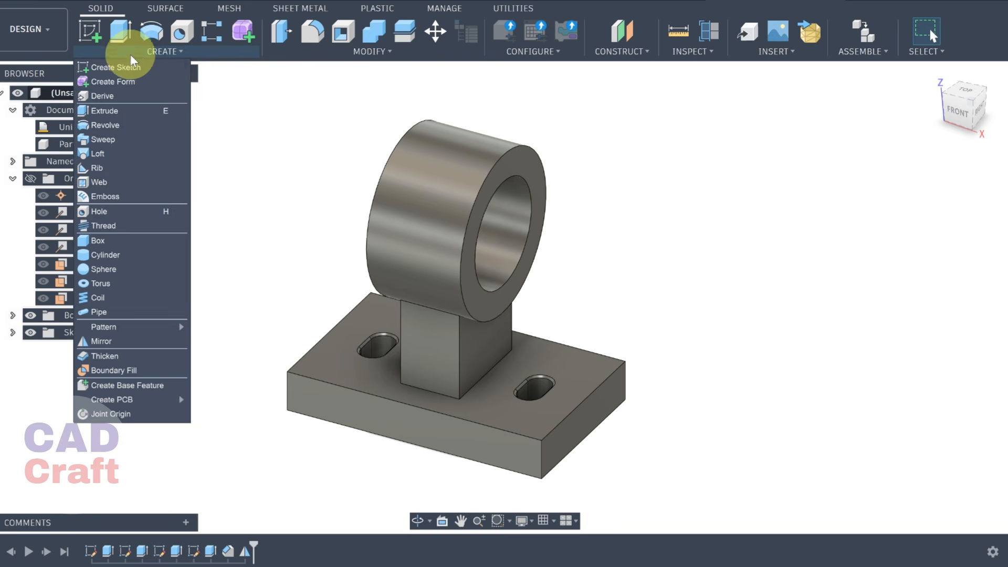
pyautogui.click(94, 35)
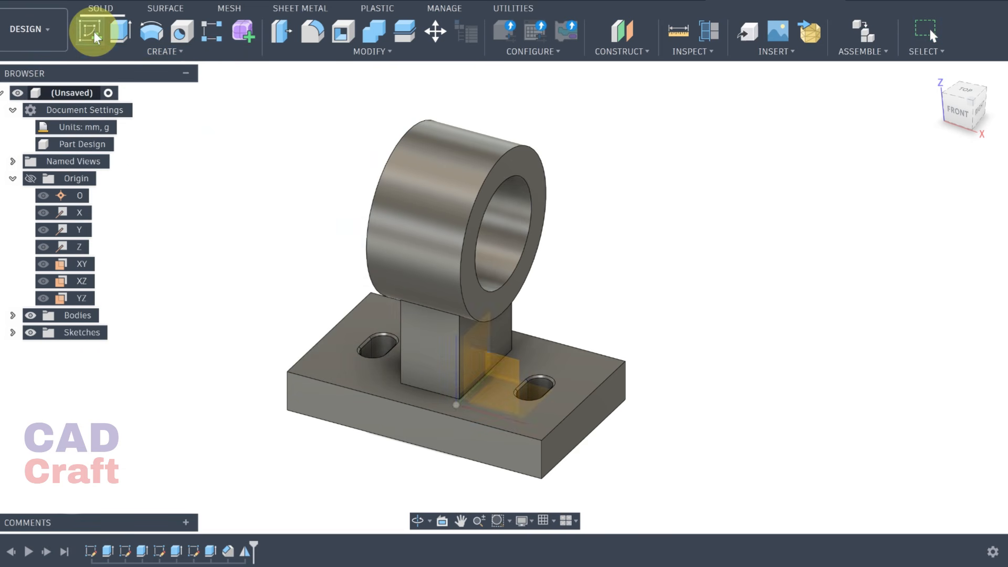
pyautogui.click(513, 363)
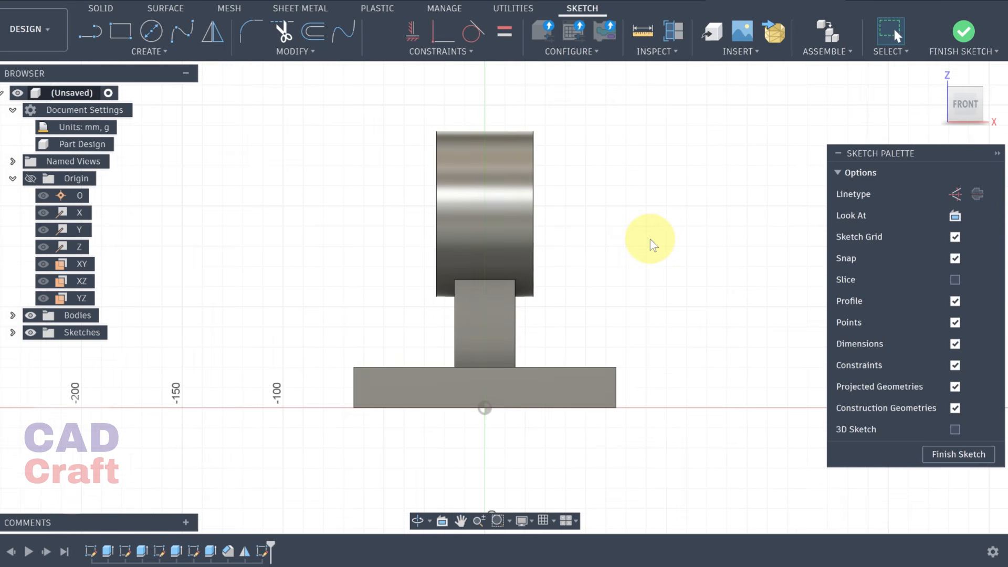
pyautogui.scroll(2, 650, 239)
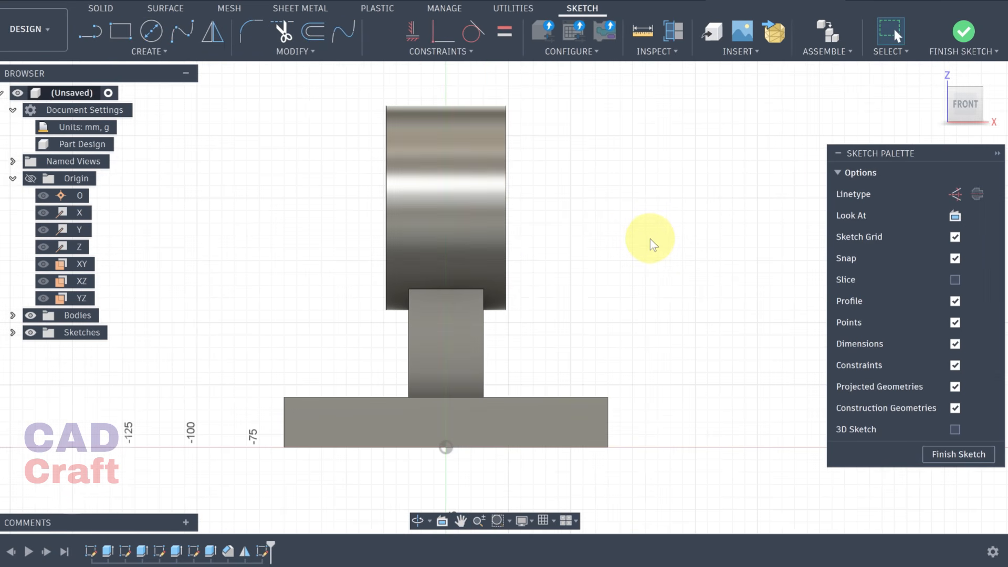
# - Draw a vertical construction midpoint line centred on the origin and extending above the ring
pyautogui.click(155, 49)
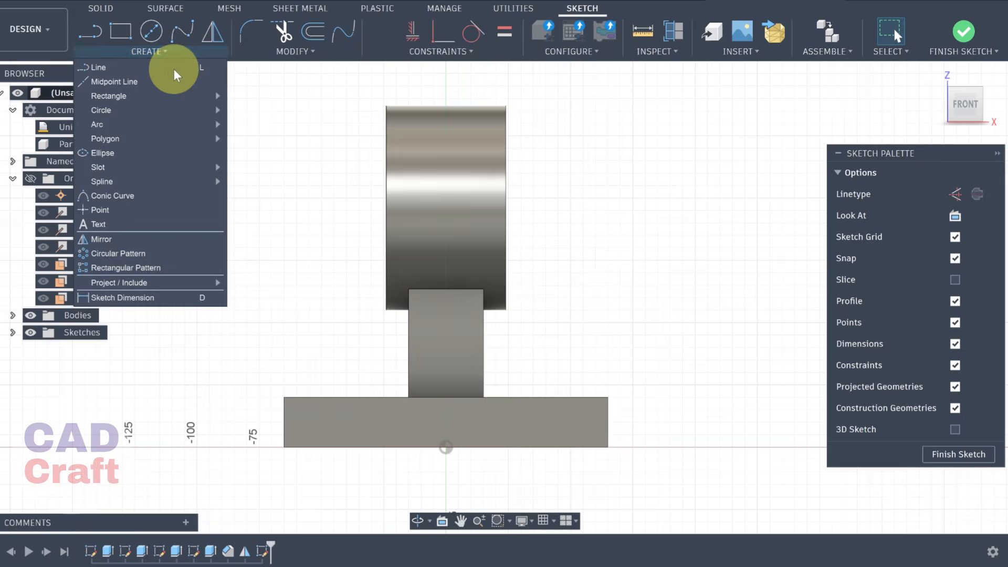
pyautogui.click(128, 82)
pyautogui.click(957, 244)
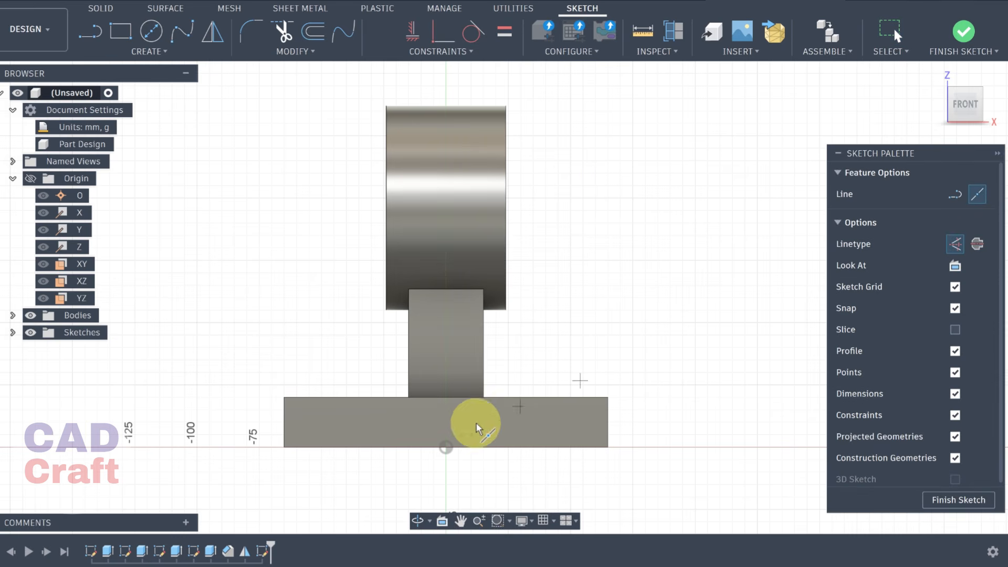
pyautogui.click(446, 449)
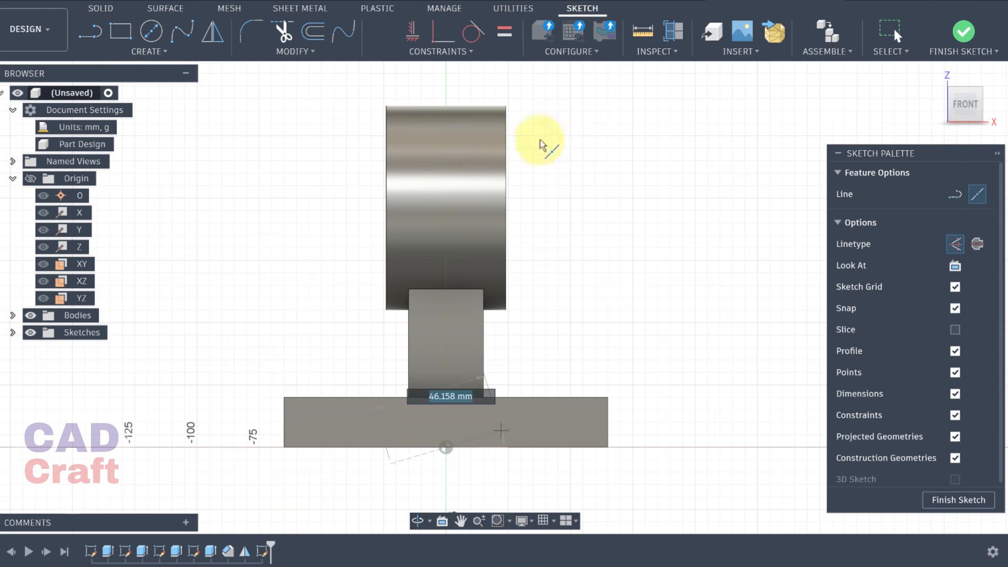
pyautogui.click(446, 77)
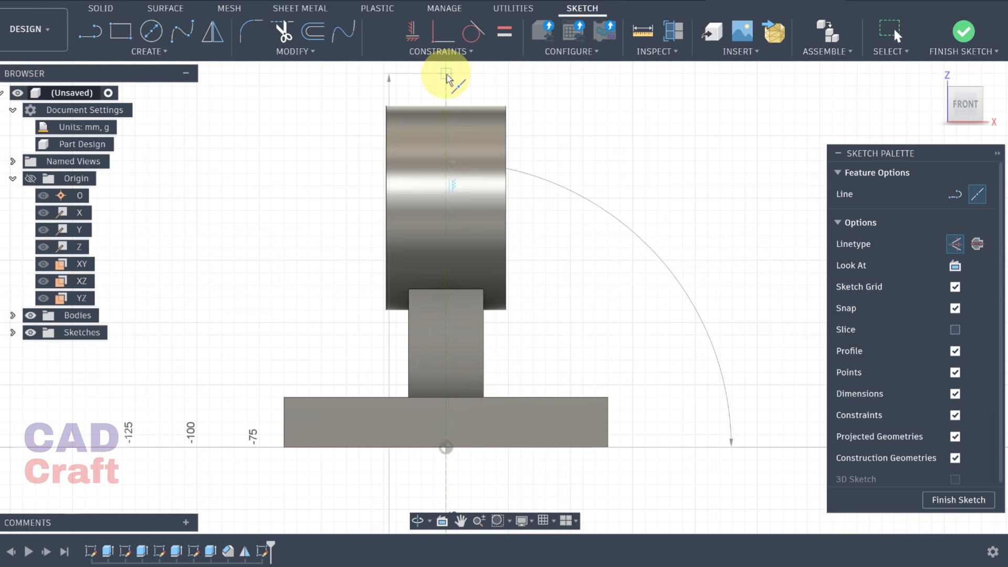
# - Draw a 5 mm diameter circle centred on the vertical construction line within the ring's outline
pyautogui.click(144, 34)
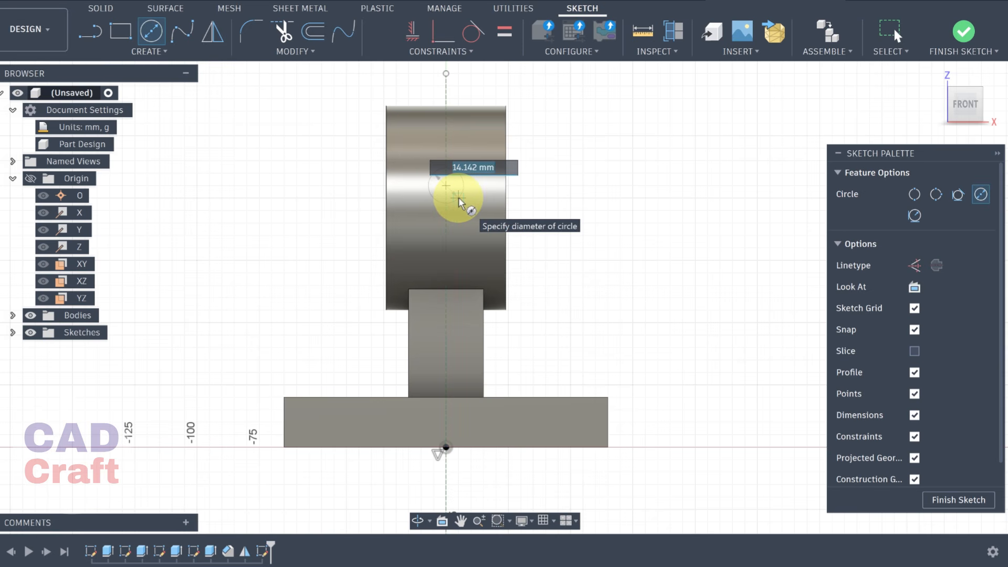
pyautogui.write('5')
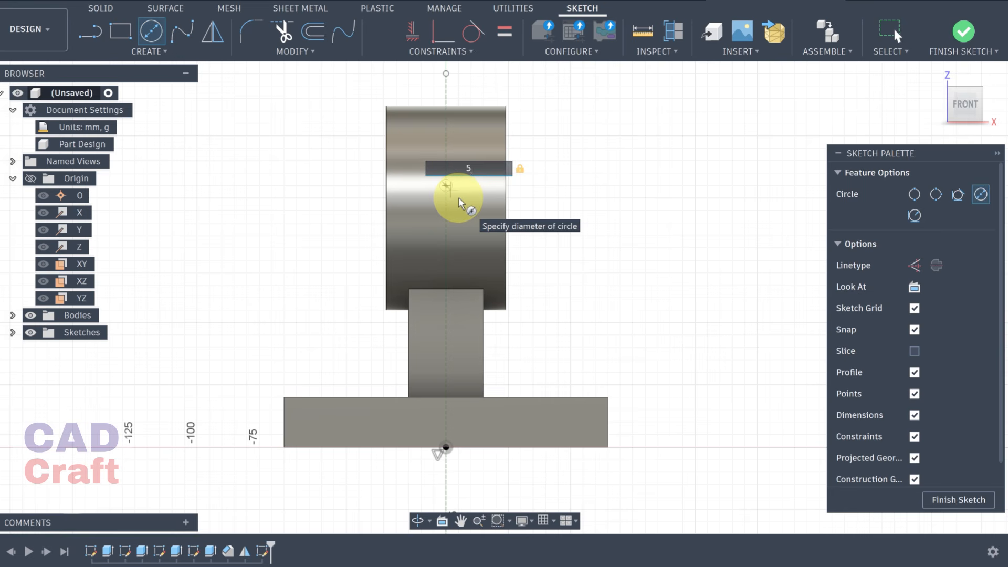
pyautogui.press('Return')
pyautogui.press('Escape')
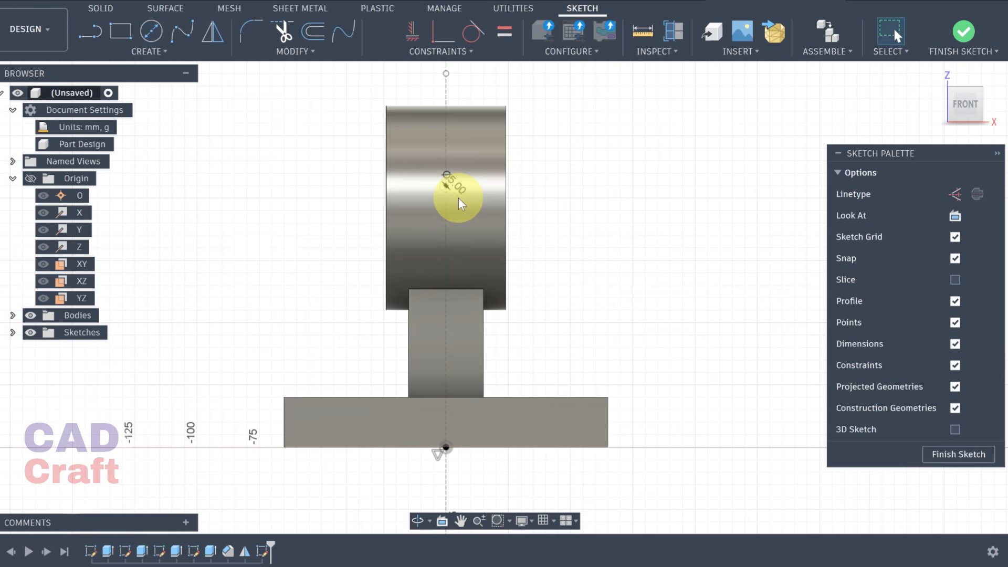
# - Dimension the circle's centre 96 mm above the origin and finish the sketch
pyautogui.click(150, 52)
pyautogui.click(95, 298)
pyautogui.scroll(-2, 428, 202)
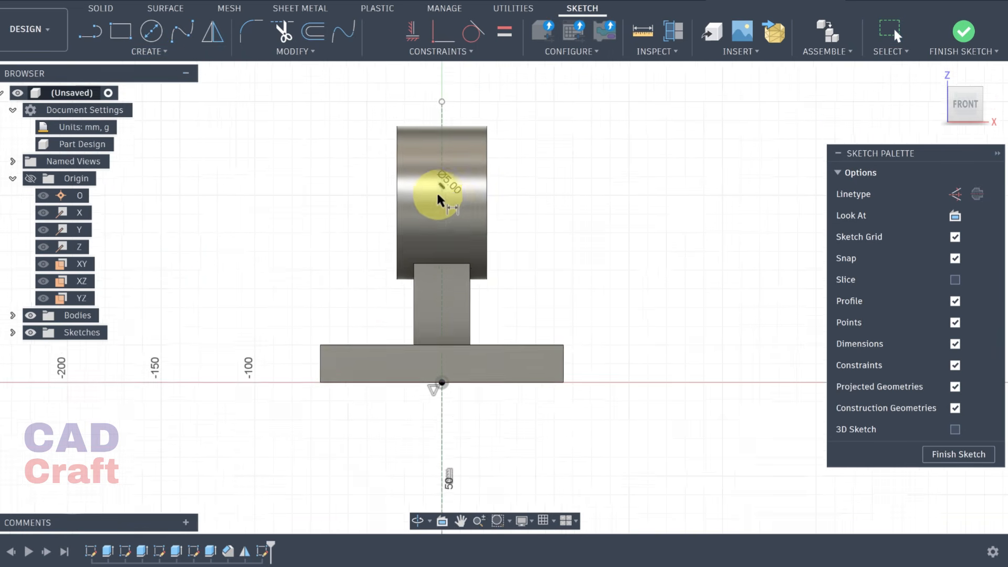
pyautogui.scroll(5, 438, 194)
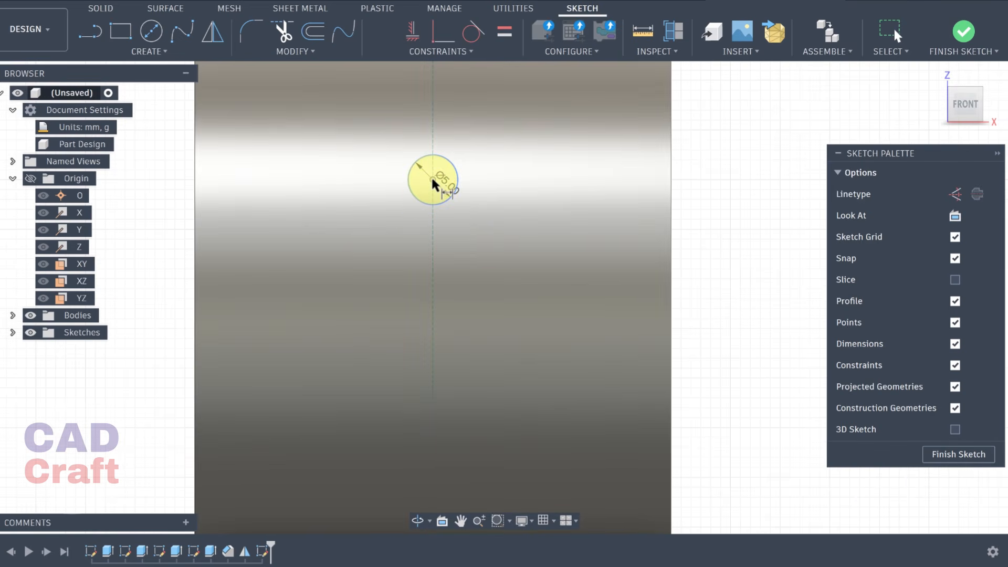
pyautogui.scroll(-5, 498, 305)
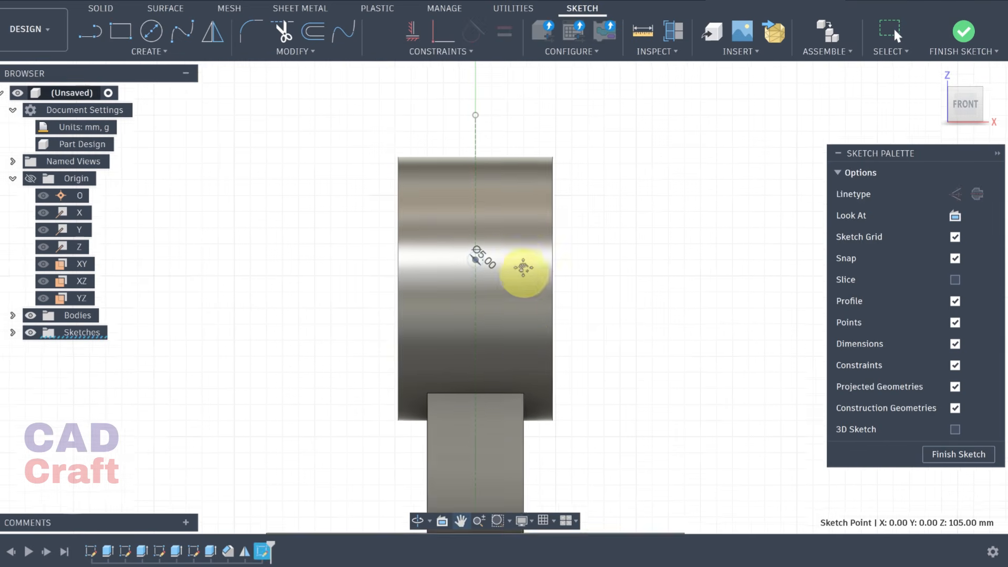
pyautogui.moveTo(523, 268); pyautogui.dragTo(502, 175, button='middle')
pyautogui.click(450, 434)
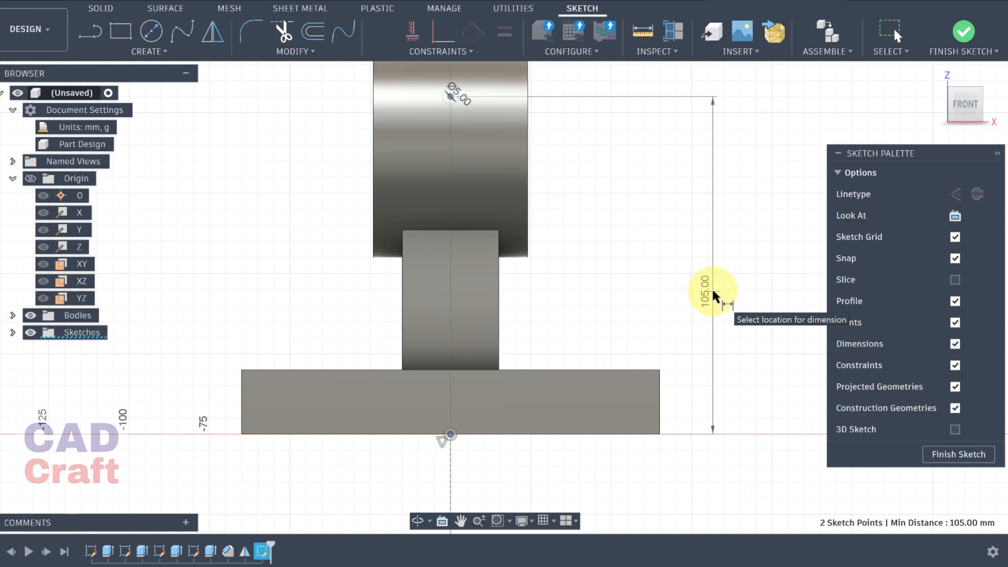
pyautogui.click(713, 294)
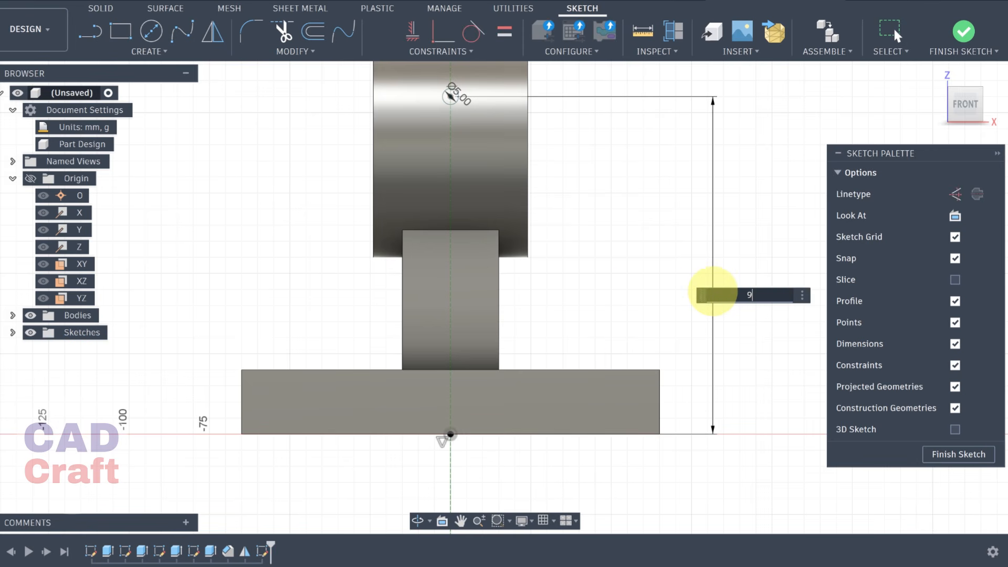
pyautogui.press('Return')
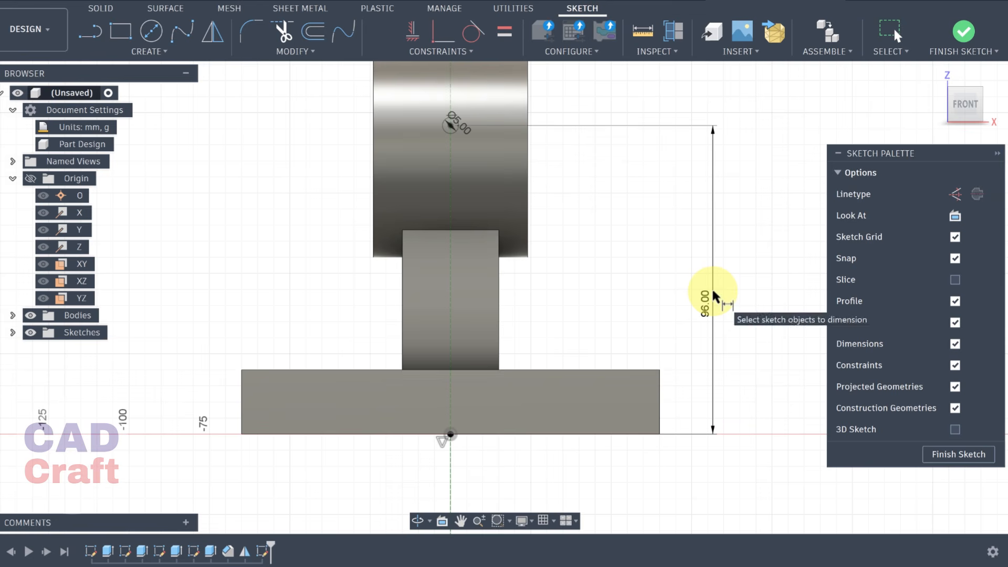
pyautogui.click(940, 456)
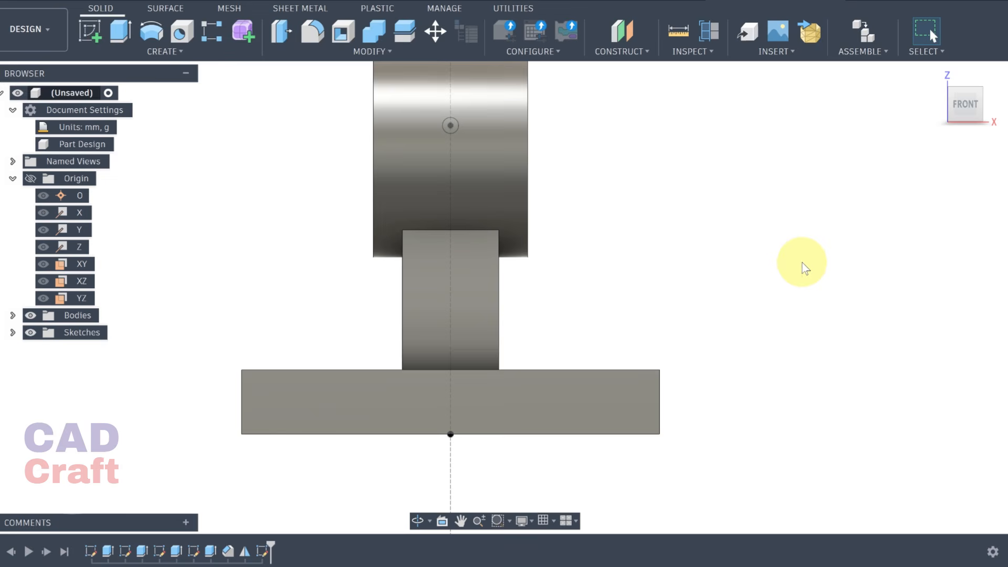
# - Extrude the 5 mm circle -110 mm as a cut through the ring's front wall
pyautogui.keyDown('shift'); pyautogui.moveTo(776, 288); pyautogui.dragTo(661, 306, button='middle'); pyautogui.keyUp('shift')
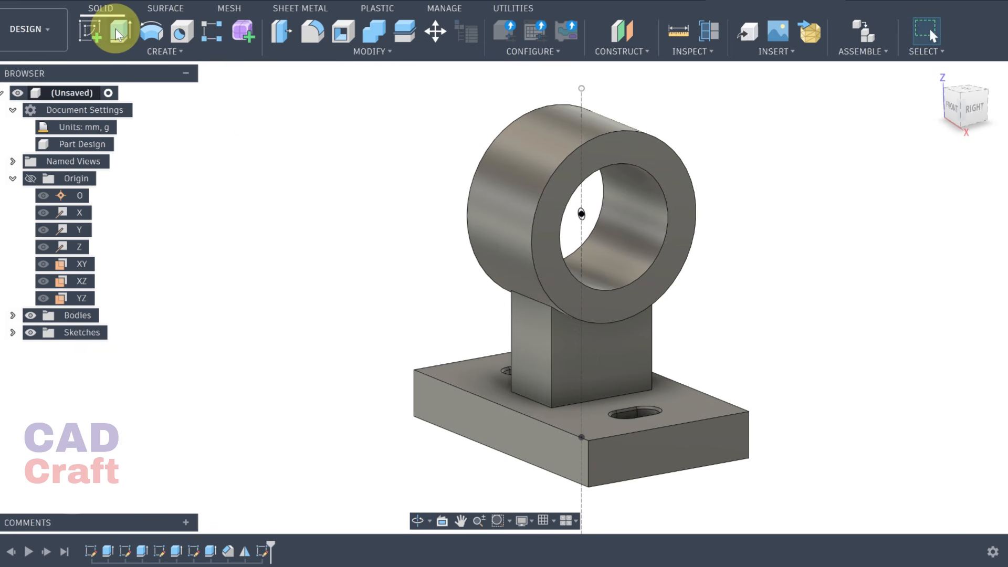
pyautogui.click(118, 30)
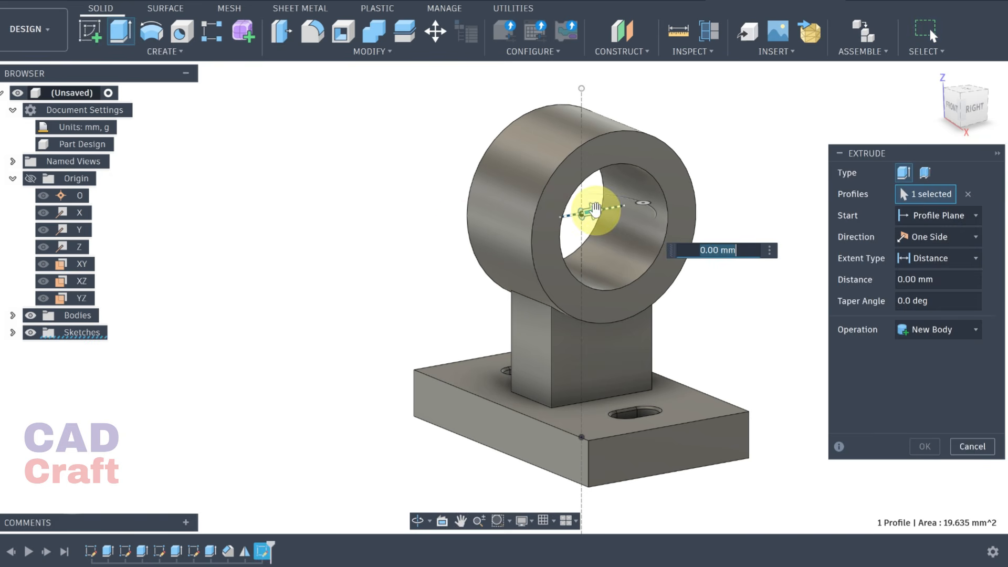
pyautogui.moveTo(598, 214); pyautogui.dragTo(385, 266)
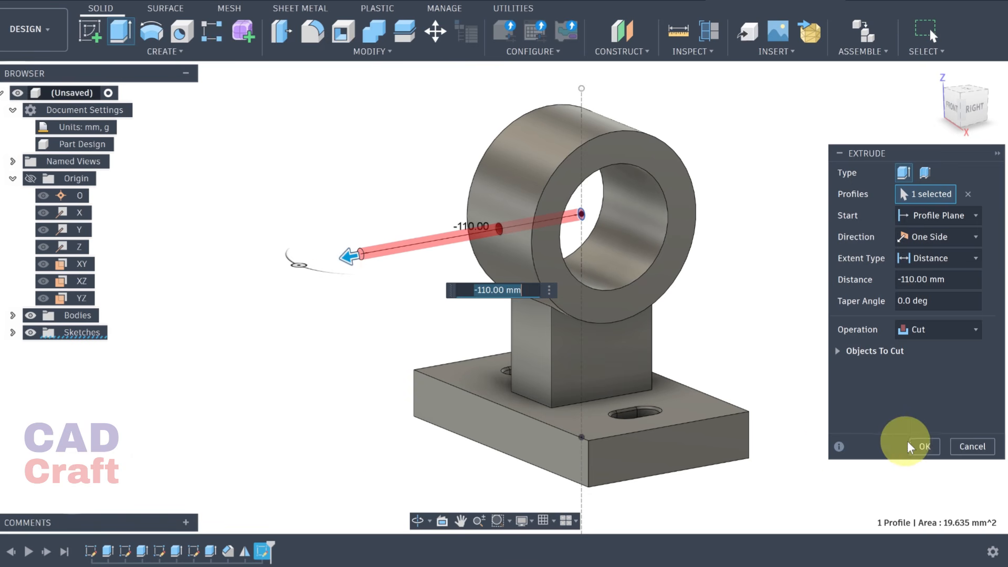
pyautogui.click(924, 447)
# - Chamfer the outer edge of the small radial hole in the ring's front wall by 1 mm
pyautogui.keyDown('shift'); pyautogui.moveTo(499, 178); pyautogui.dragTo(734, 315, button='middle'); pyautogui.keyUp('shift')
pyautogui.scroll(8, 592, 226)
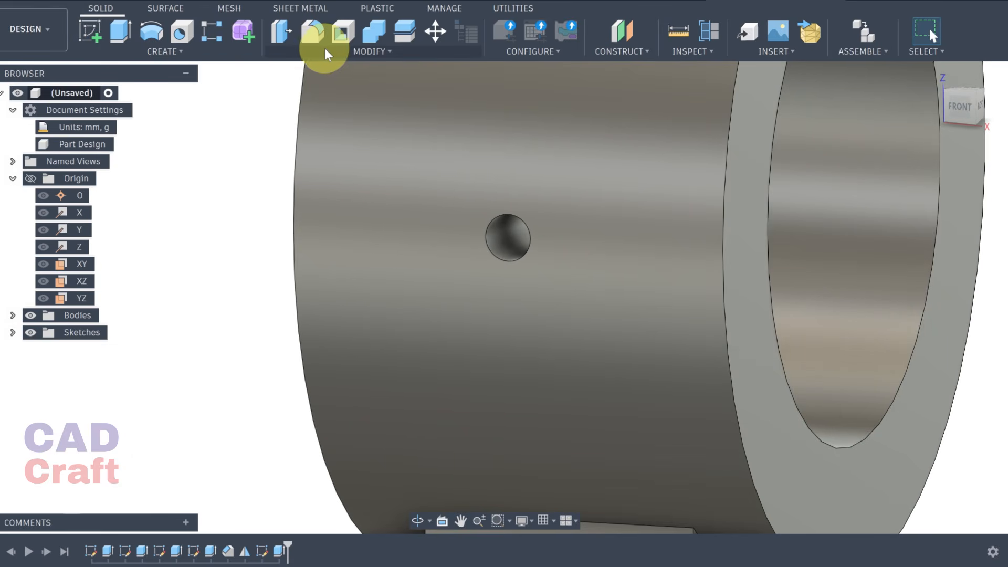
pyautogui.click(325, 51)
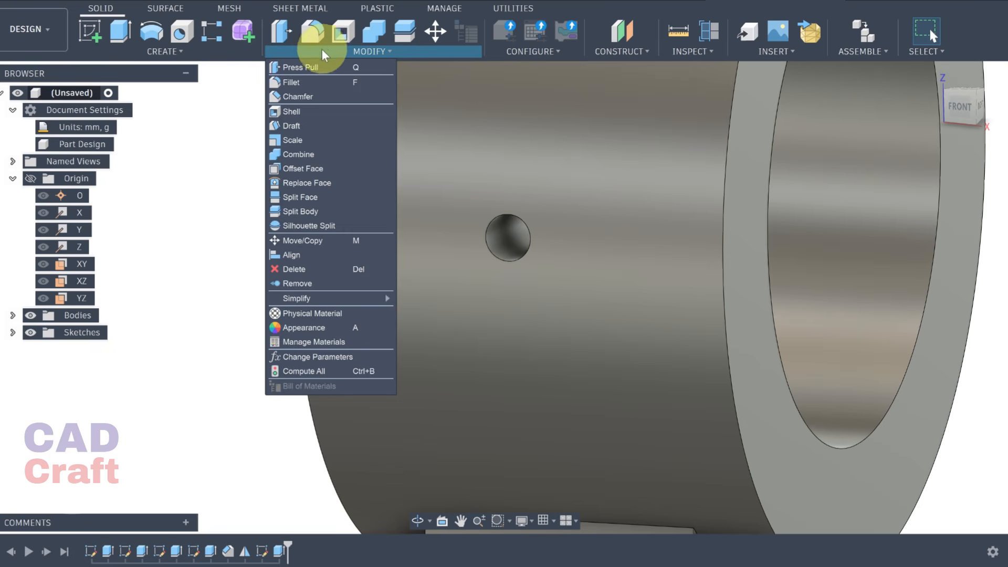
pyautogui.click(295, 99)
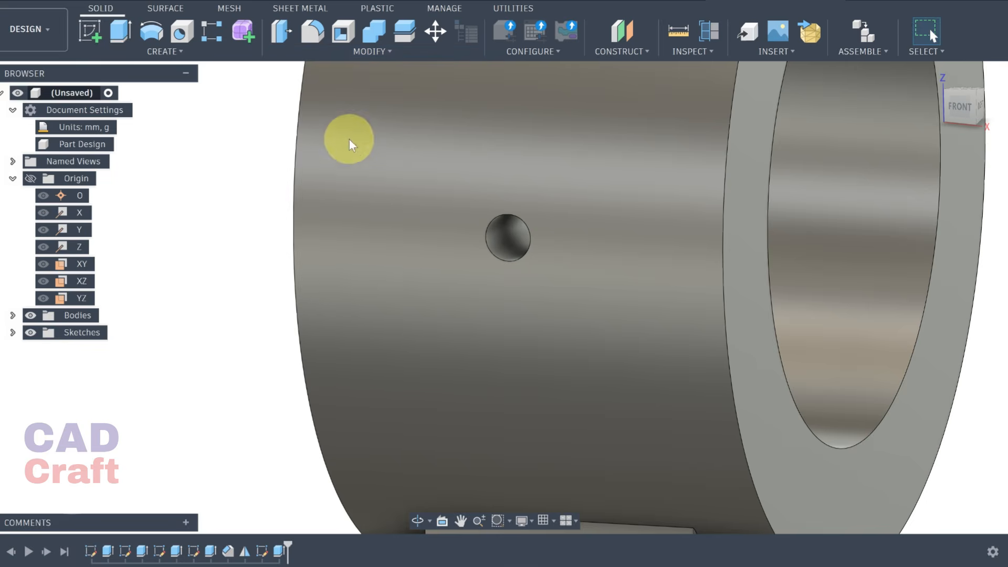
pyautogui.click(503, 218)
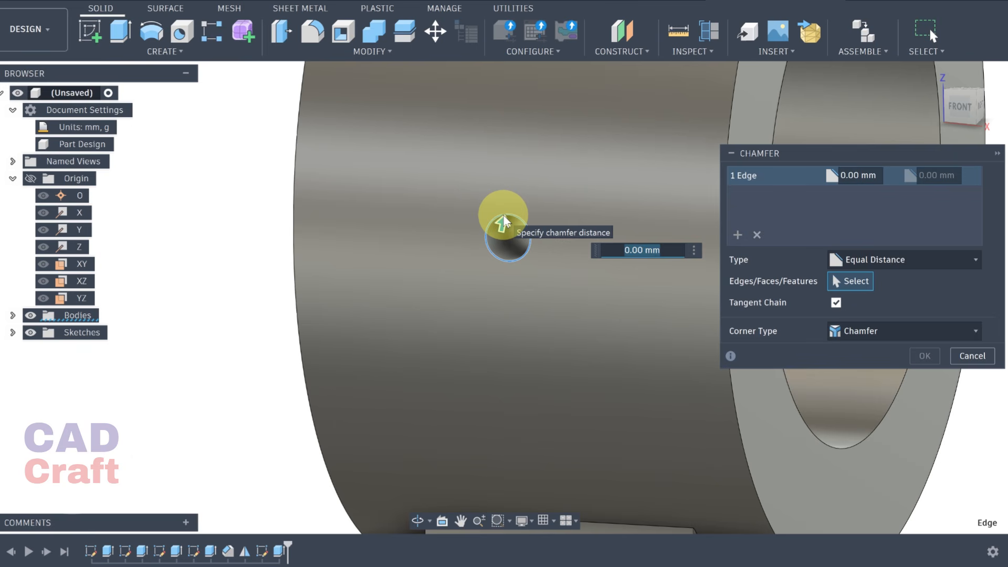
pyautogui.write('1')
pyautogui.press('Return')
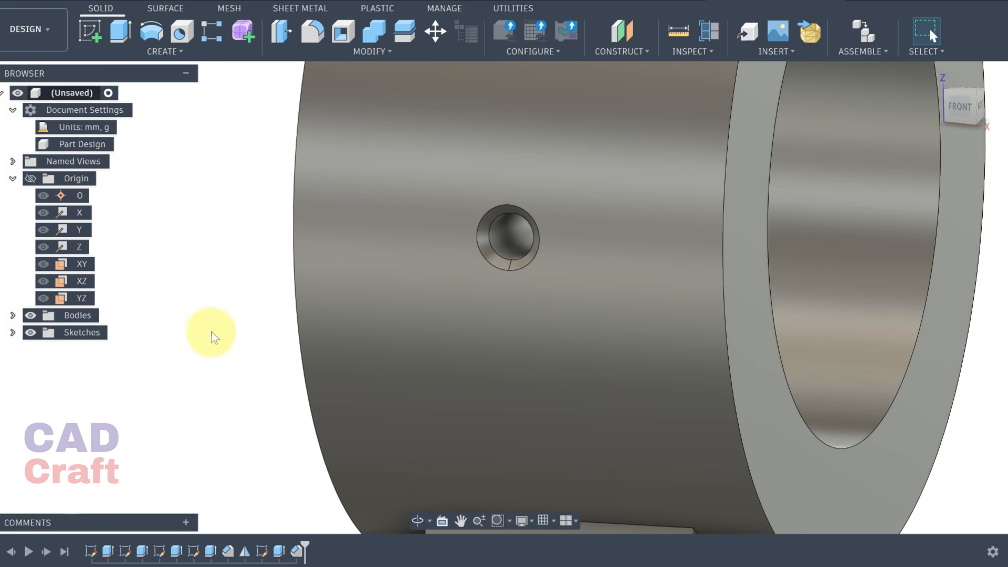
# - Start a new sketch on the XZ origin plane
pyautogui.scroll(-6, 211, 340)
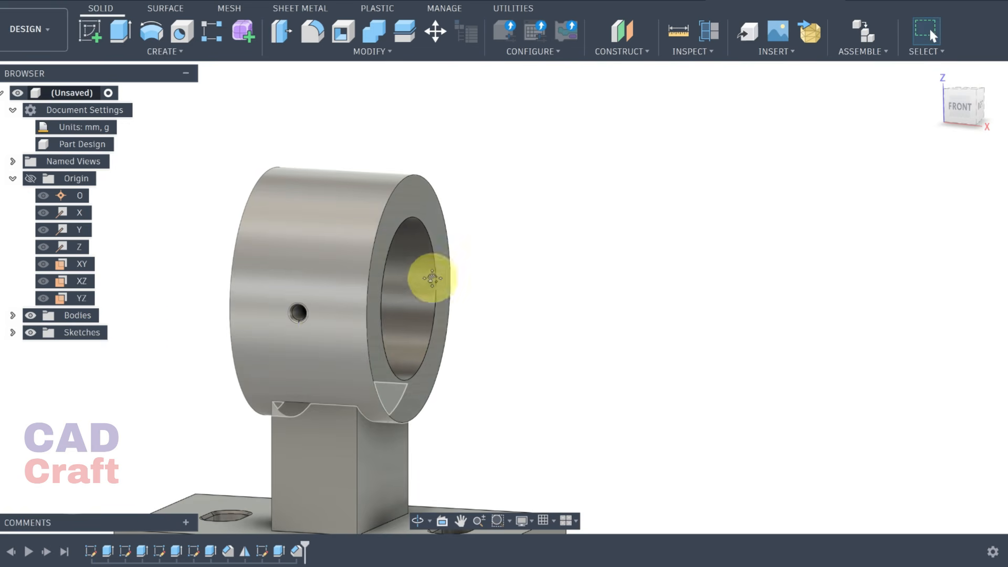
pyautogui.moveTo(432, 279); pyautogui.dragTo(592, 237, button='middle')
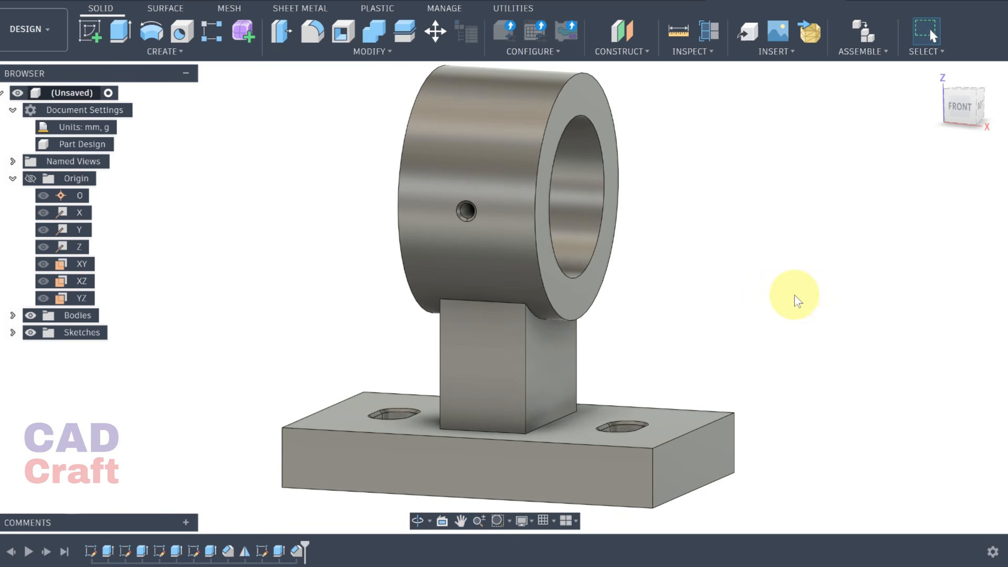
pyautogui.keyDown('shift'); pyautogui.moveTo(796, 299); pyautogui.dragTo(792, 293, button='middle'); pyautogui.keyUp('shift')
pyautogui.scroll(3, 792, 292)
pyautogui.scroll(-3, 792, 293)
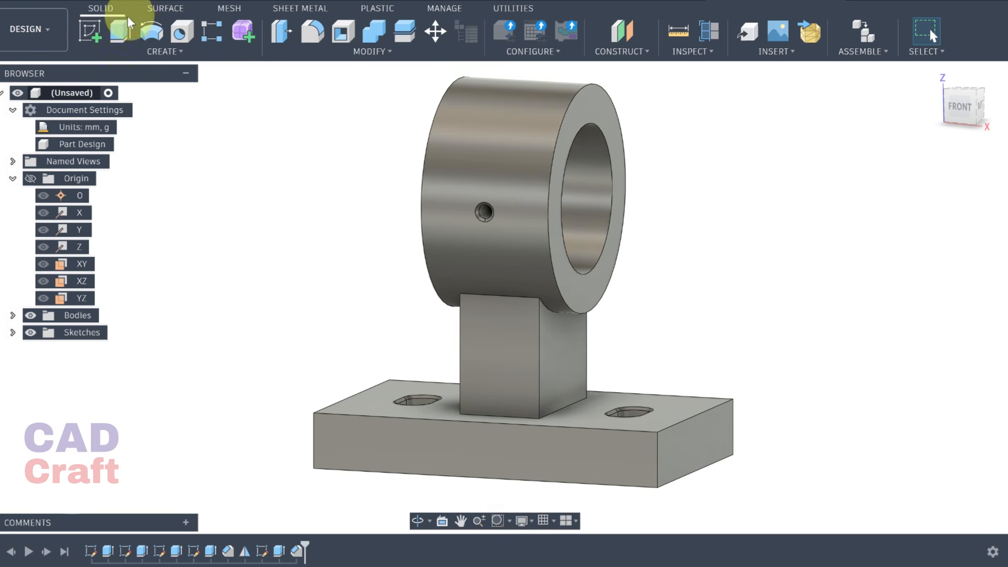
pyautogui.click(96, 40)
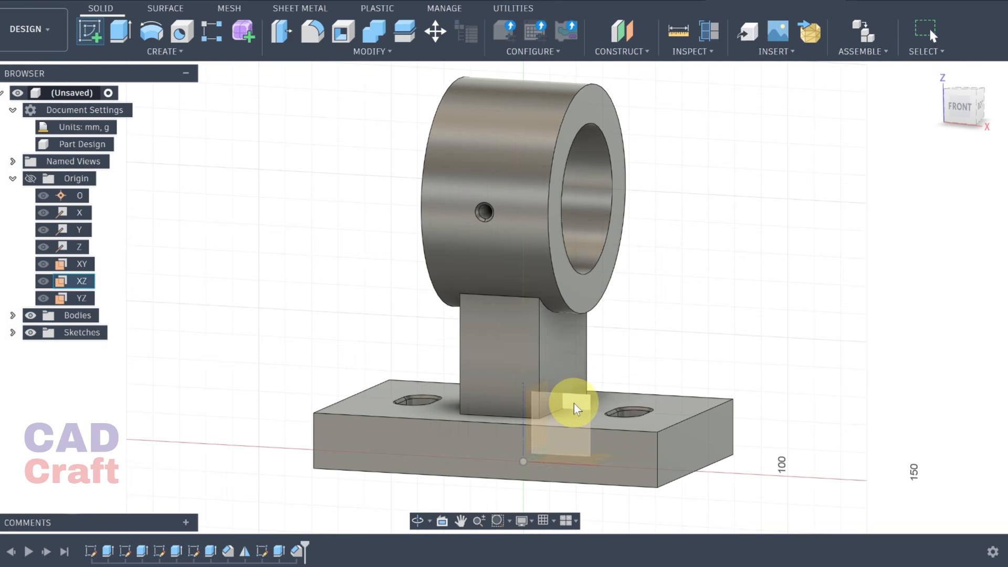
pyautogui.click(602, 370)
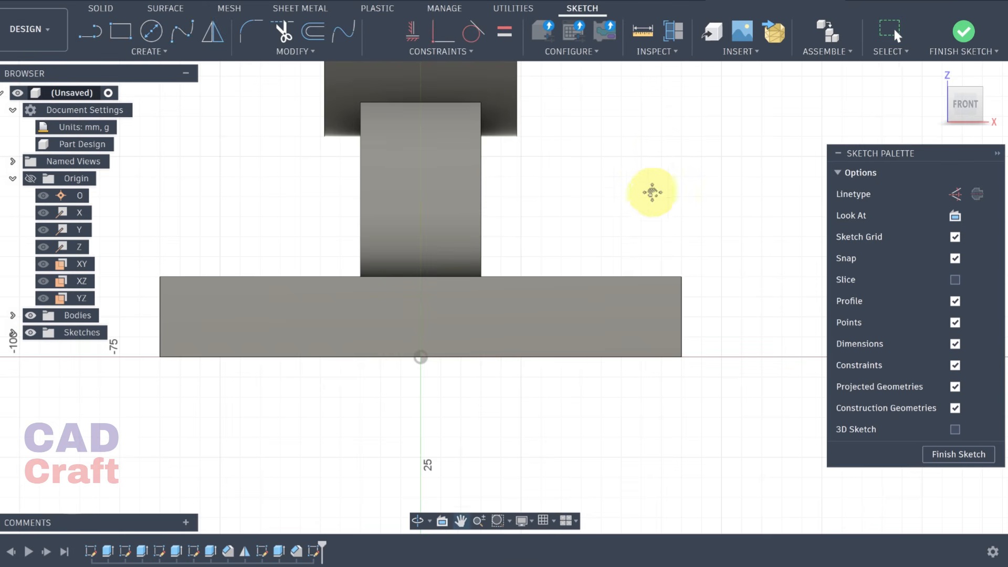
# - Draw a vertical construction midpoint line centred on the origin, with its upper end above the ring
pyautogui.scroll(-3, 660, 252)
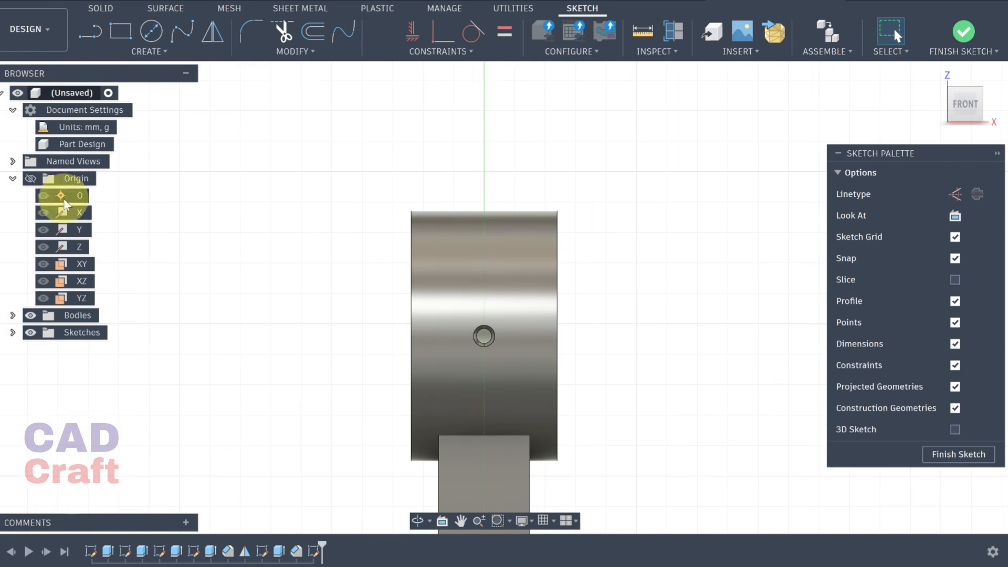
pyautogui.scroll(2, 498, 246)
pyautogui.scroll(-3, 566, 317)
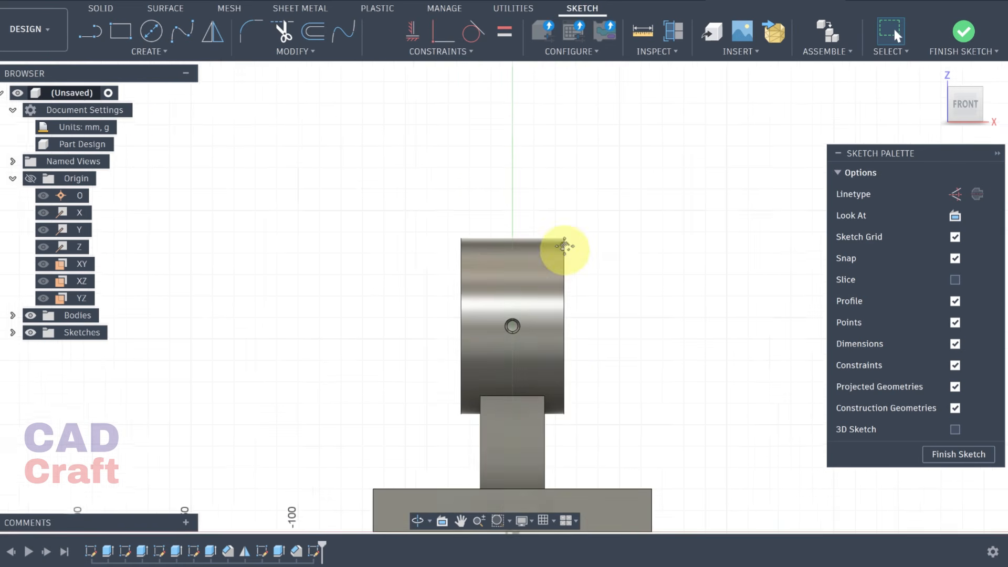
pyautogui.click(127, 57)
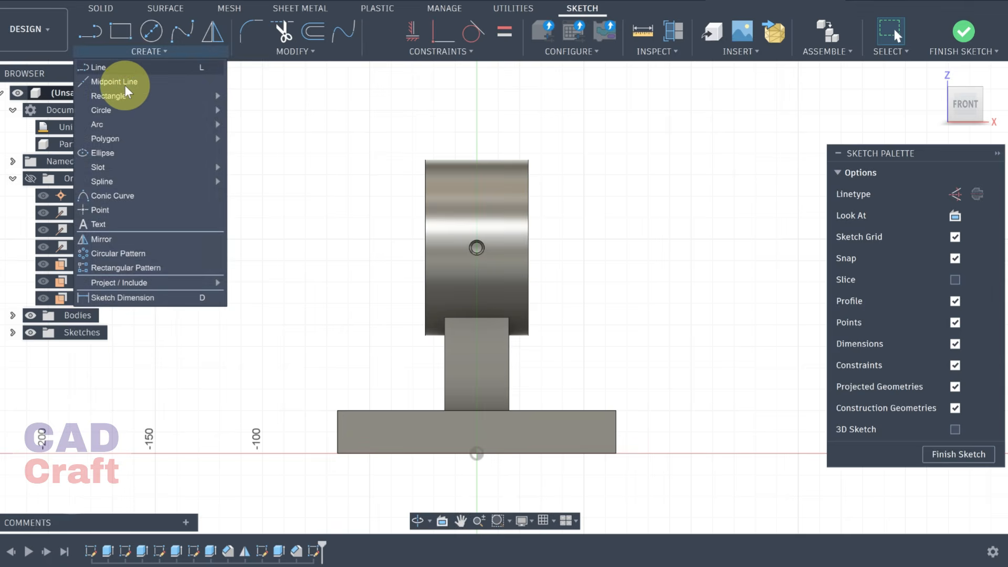
pyautogui.click(125, 81)
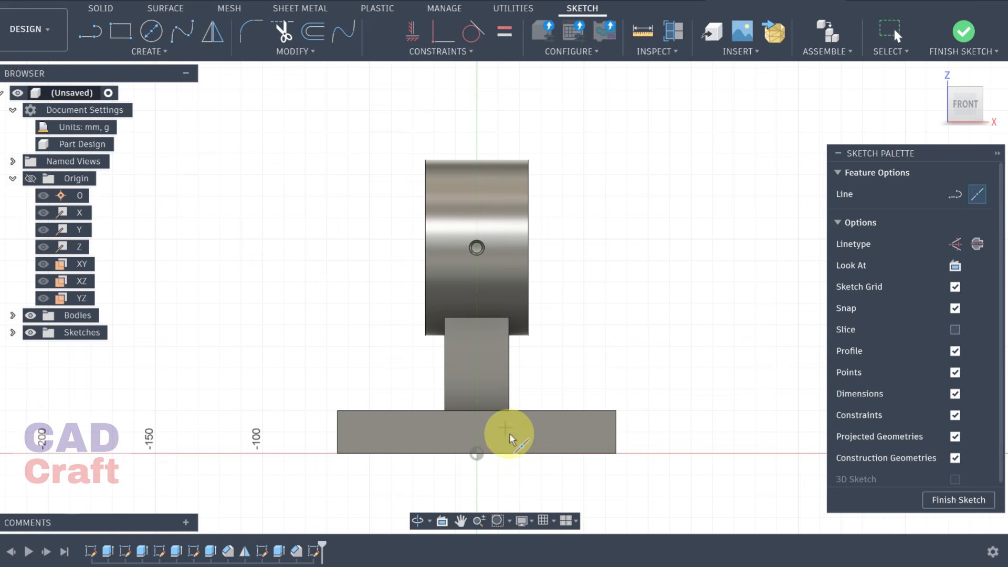
pyautogui.click(475, 456)
pyautogui.click(956, 243)
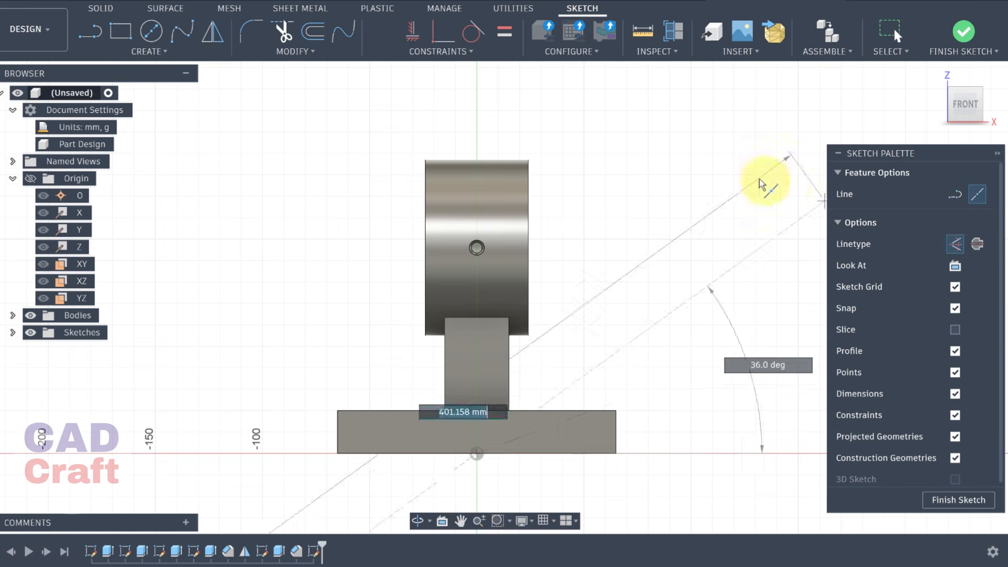
pyautogui.click(476, 89)
# - Draw a vertical centre-to-centre slot 32 mm wide on the construction line, running from above the ring into its upper half
pyautogui.scroll(3, 552, 94)
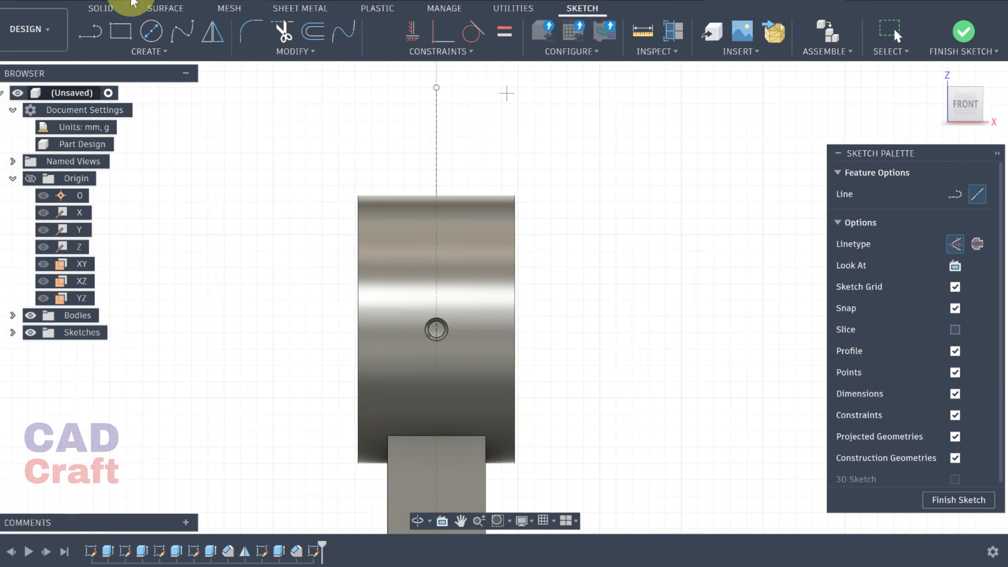
pyautogui.click(145, 53)
pyautogui.moveTo(105, 166)
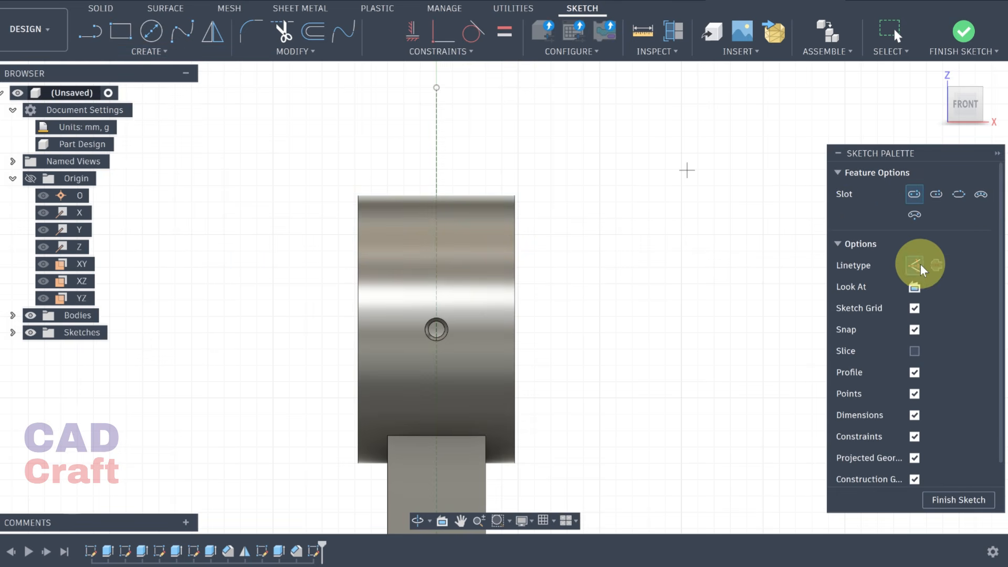
pyautogui.click(436, 114)
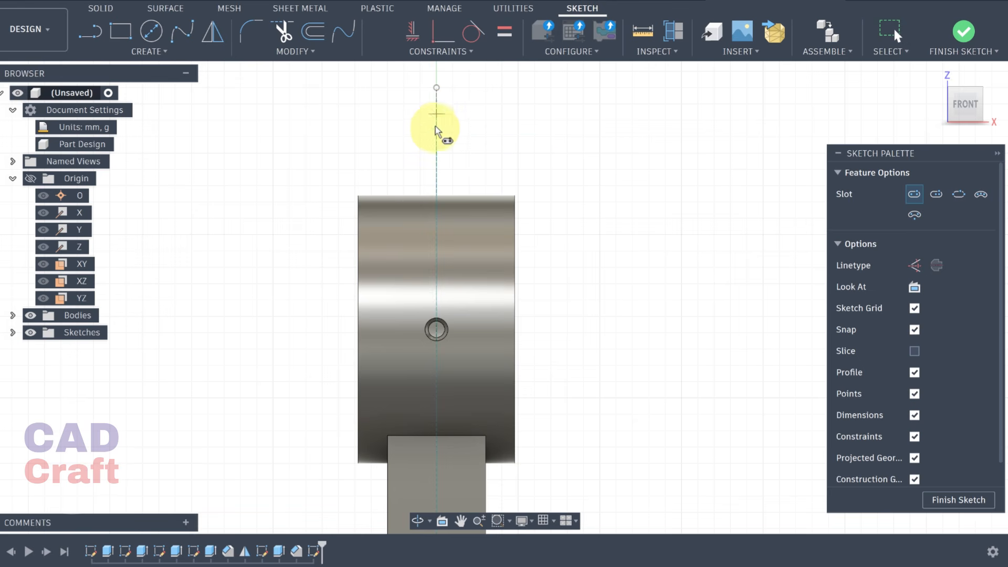
pyautogui.click(437, 279)
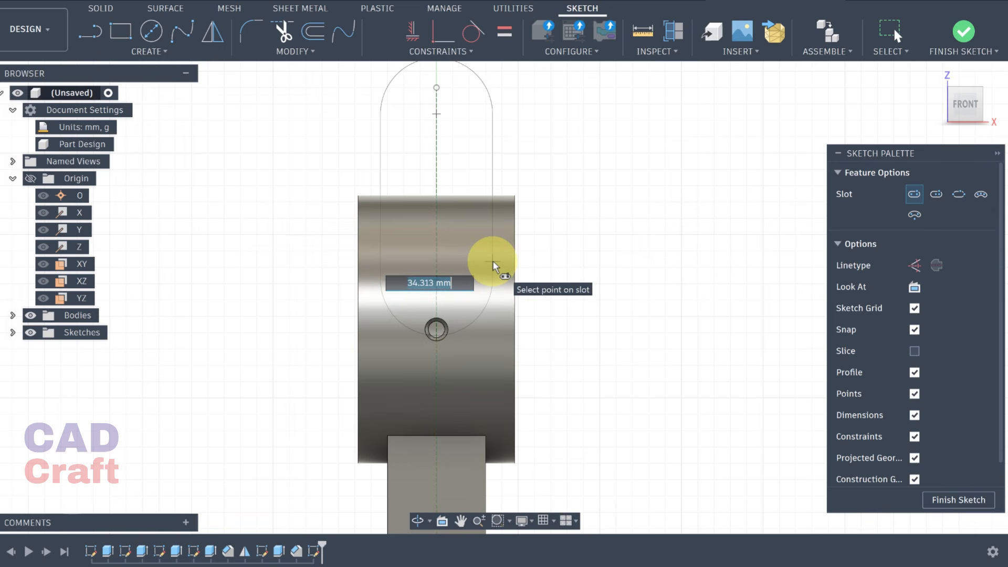
pyautogui.write('32')
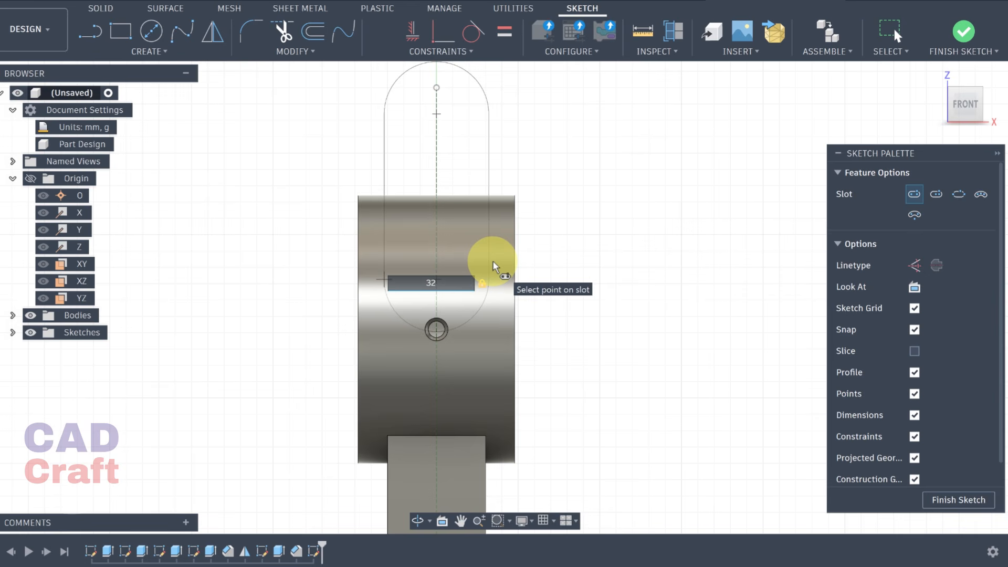
pyautogui.press('Return')
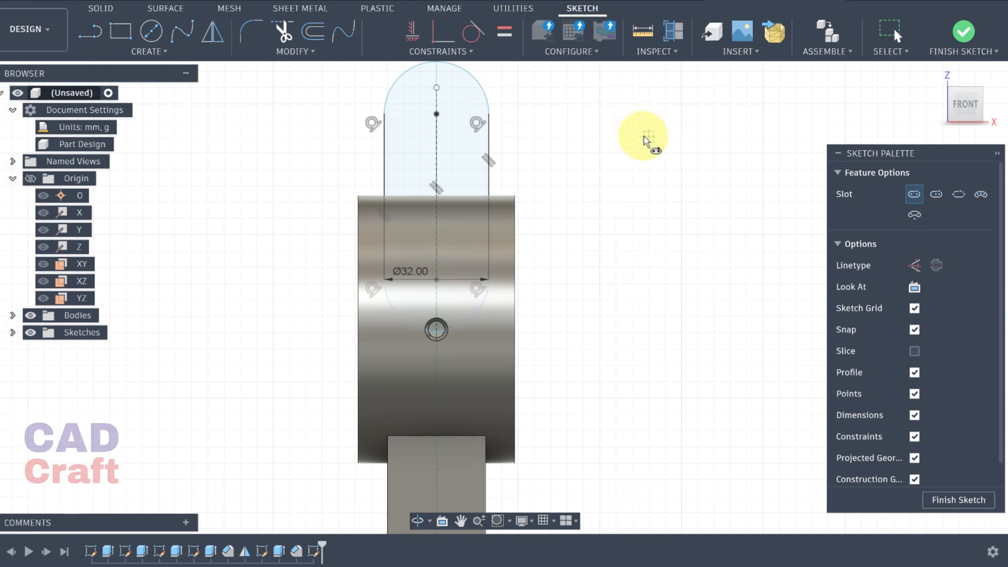
# - Draw a horizontal line between the slot's two straight sides, just below the ring's upper edge
pyautogui.scroll(-2, 638, 140)
pyautogui.moveTo(589, 140); pyautogui.dragTo(591, 205, button='middle')
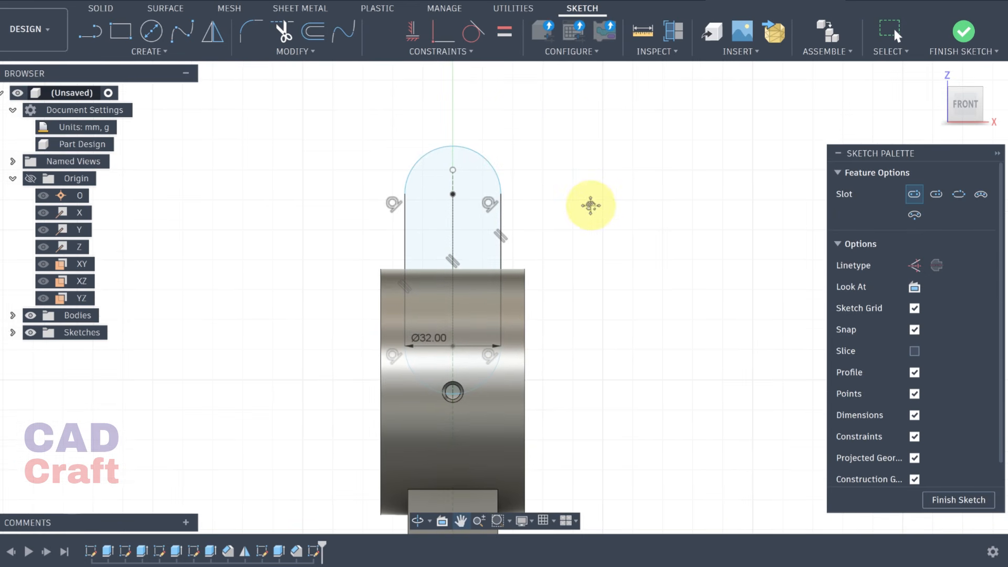
pyautogui.scroll(-1, 586, 197)
pyautogui.scroll(1, 588, 197)
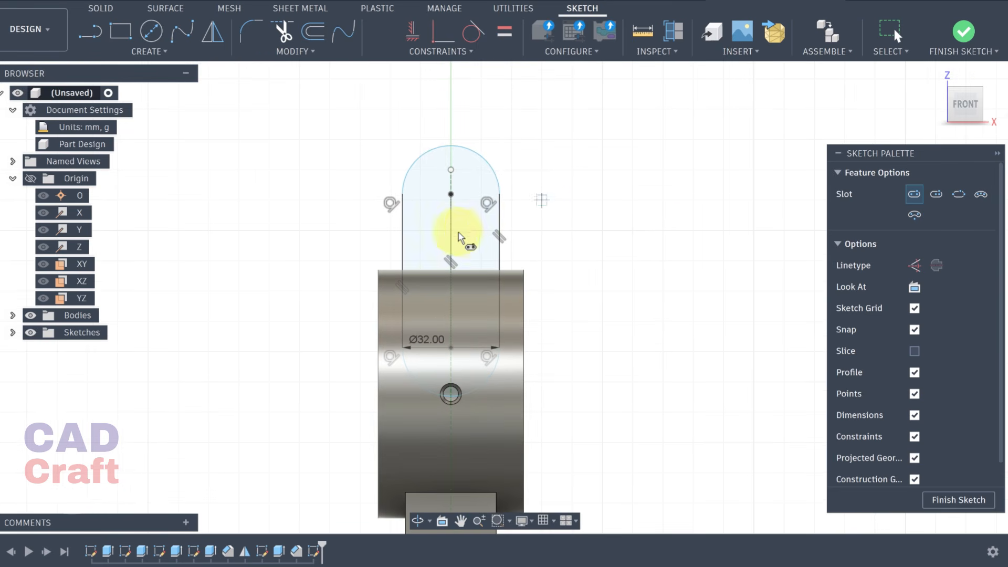
pyautogui.click(92, 34)
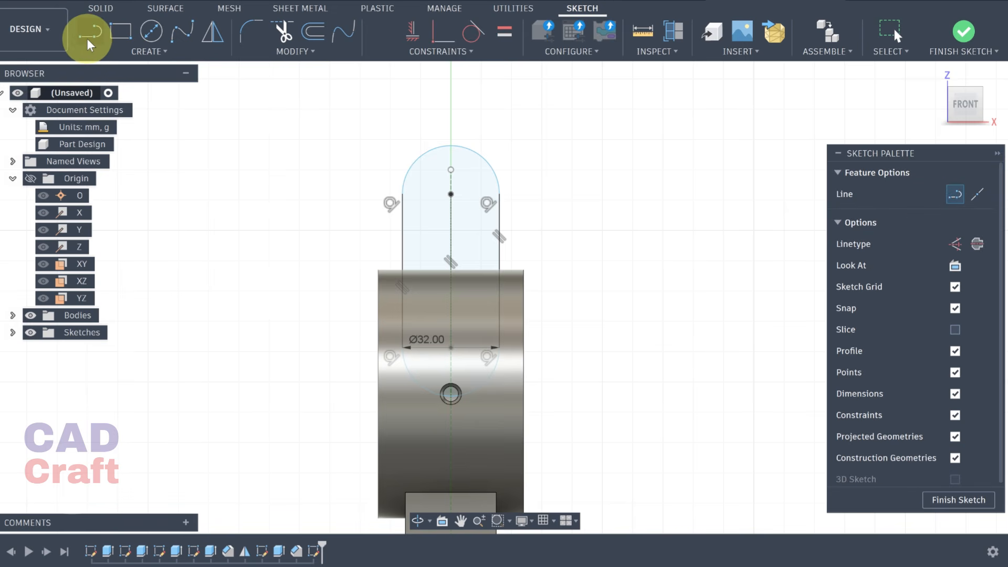
pyautogui.click(402, 309)
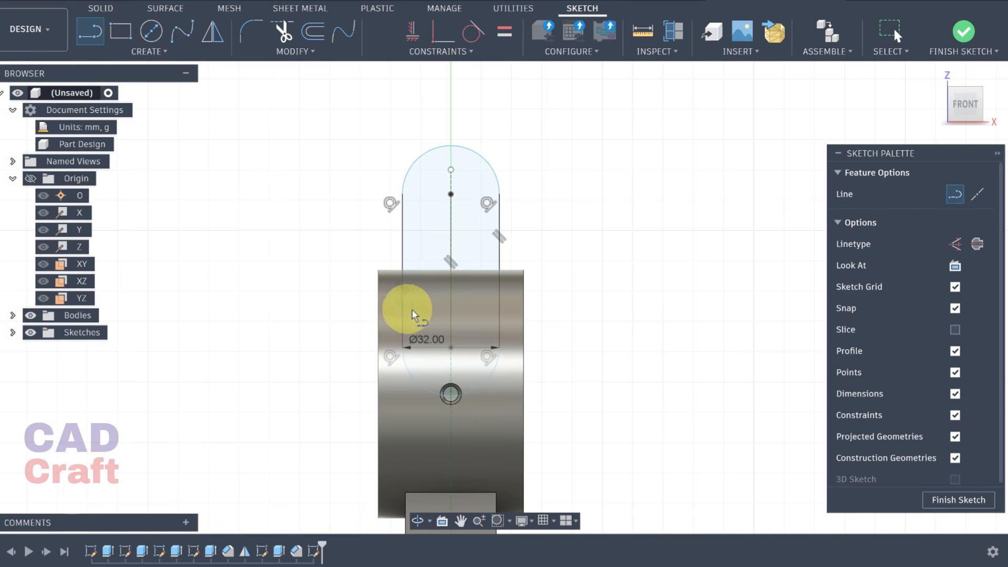
pyautogui.click(500, 307)
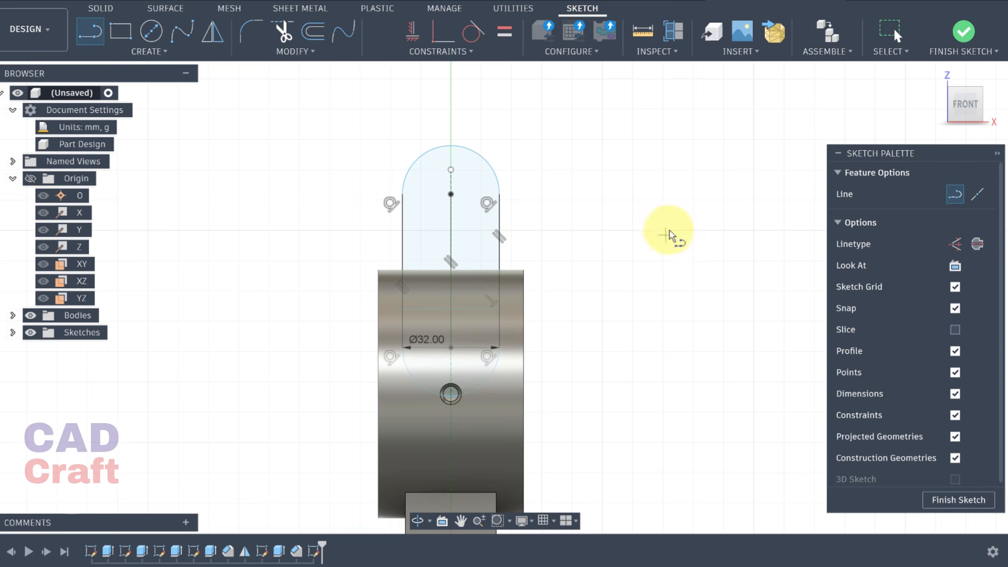
# - Trim both straight sides of the slot below the horizontal line
pyautogui.click(282, 26)
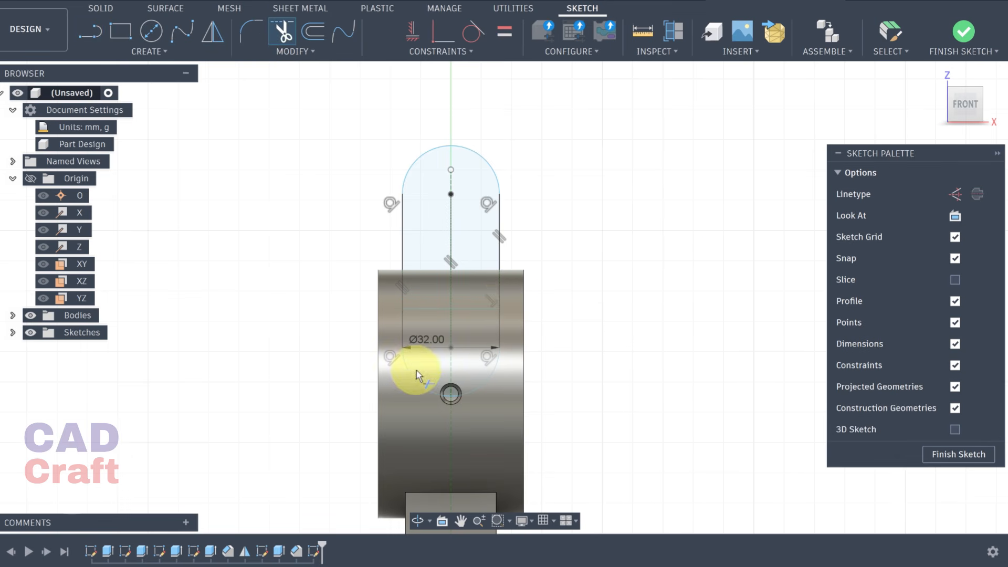
pyautogui.click(402, 336)
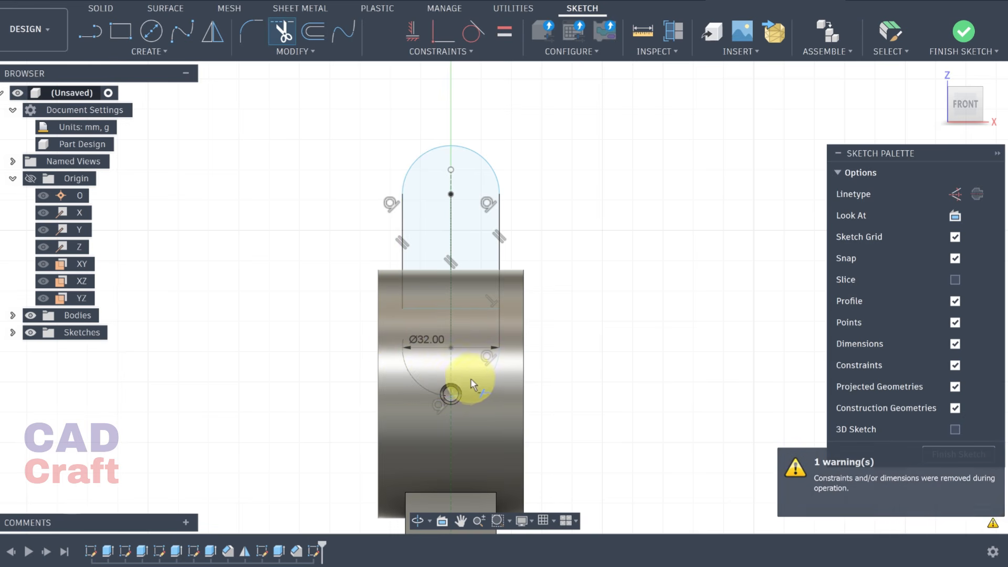
pyautogui.click(430, 383)
pyautogui.click(502, 334)
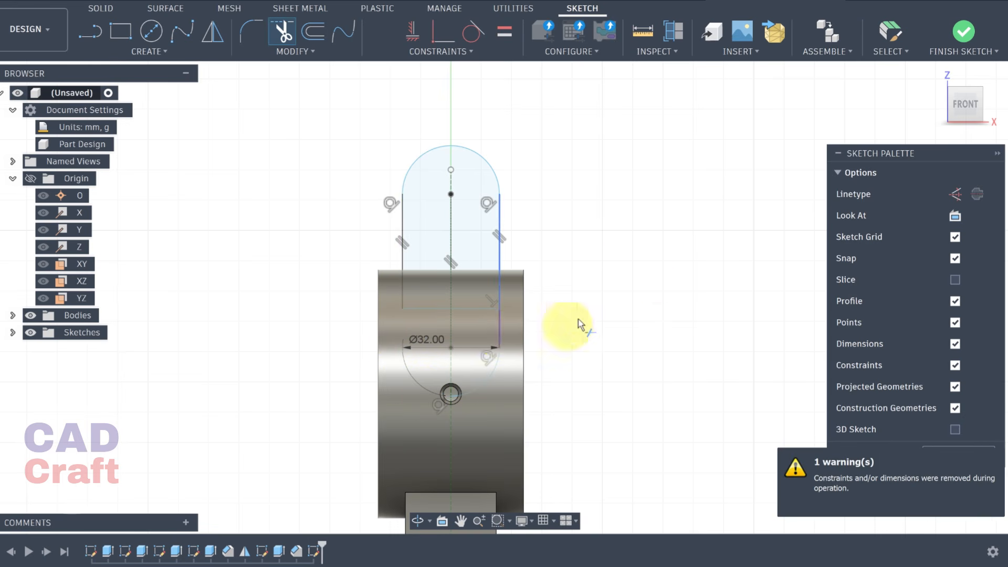
# - Dimension the straight side of the trimmed slot profile to 30 mm
pyautogui.scroll(2, 602, 228)
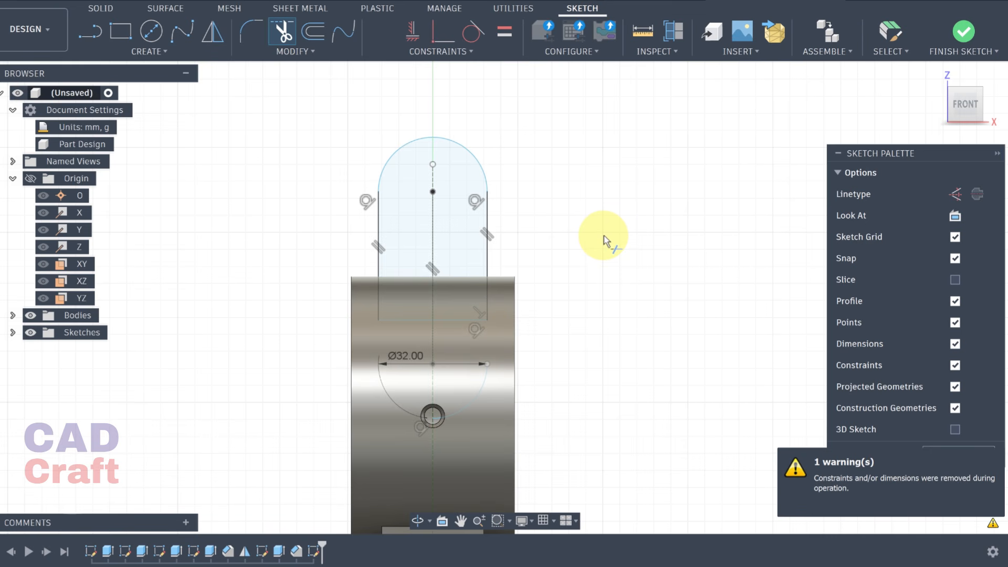
pyautogui.click(162, 52)
pyautogui.click(127, 297)
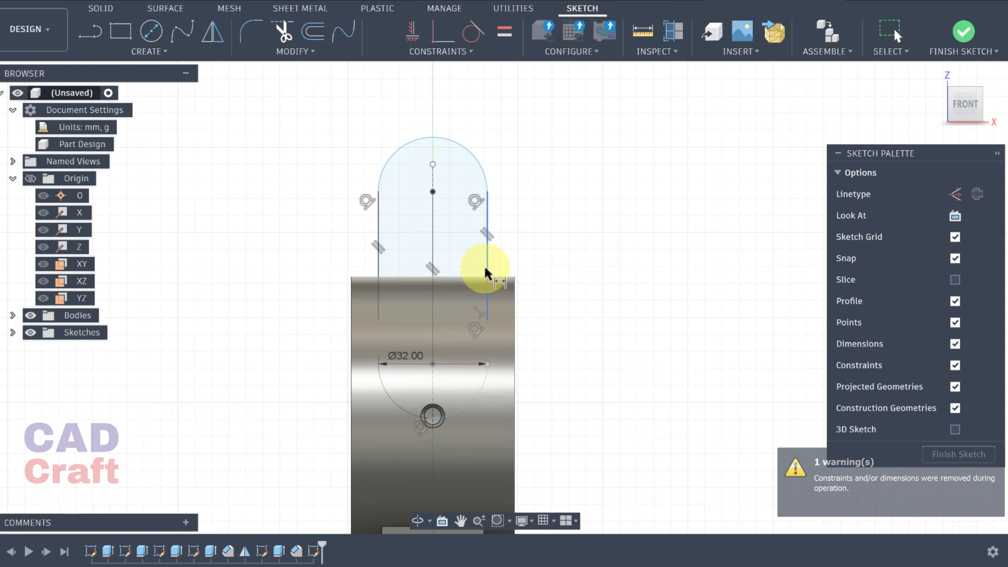
pyautogui.click(486, 265)
pyautogui.click(583, 263)
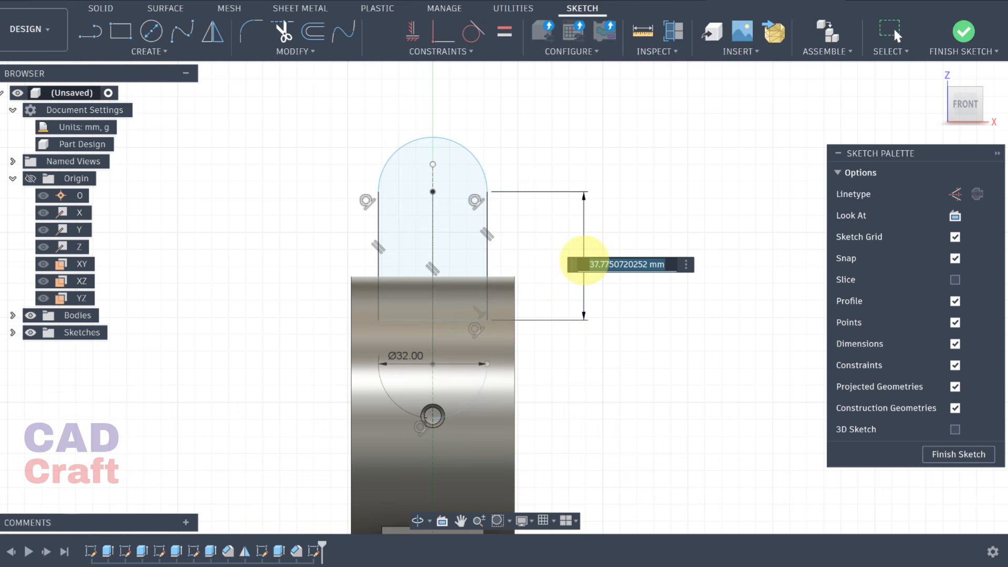
pyautogui.write('30')
pyautogui.press('Return')
pyautogui.scroll(1, 703, 215)
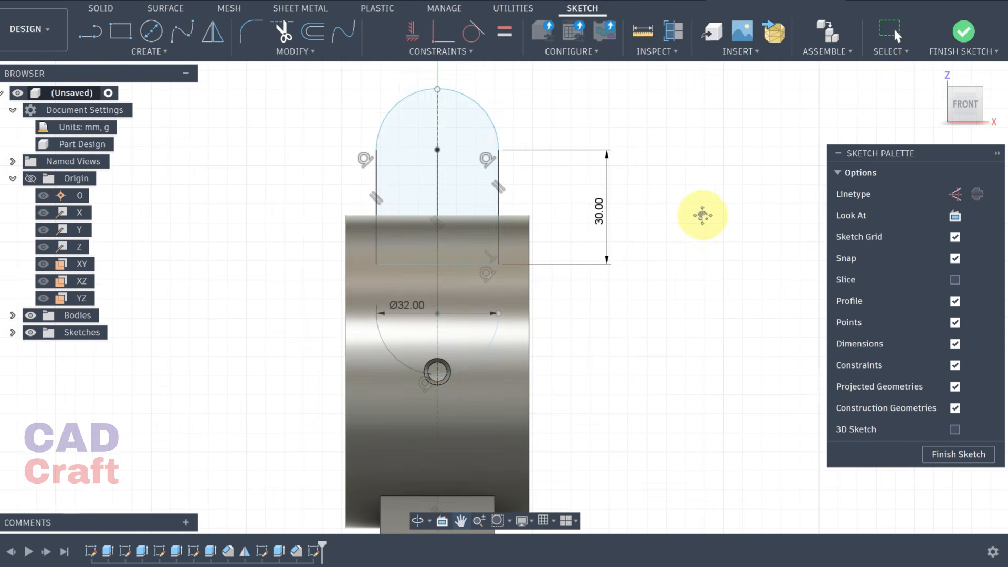
# - Dimension the height from the origin to the centre of the lug profile's top arc as 138 mm and finish the sketch
pyautogui.click(437, 149)
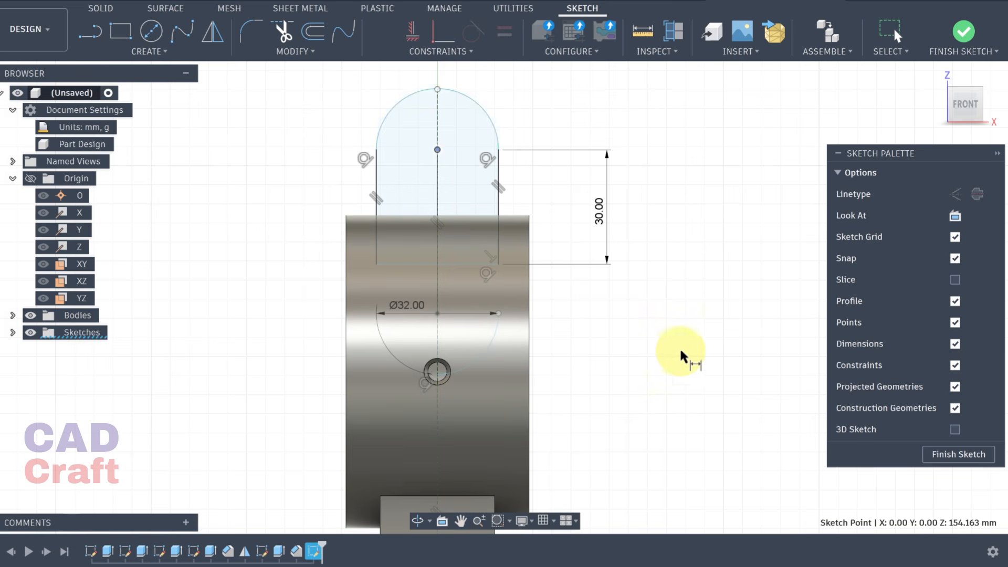
pyautogui.scroll(-2, 677, 346)
pyautogui.moveTo(675, 346)
pyautogui.mouseDown(button='middle')
pyautogui.moveTo(597, 269)
pyautogui.moveTo(599, 242)
pyautogui.mouseUp(button='middle')
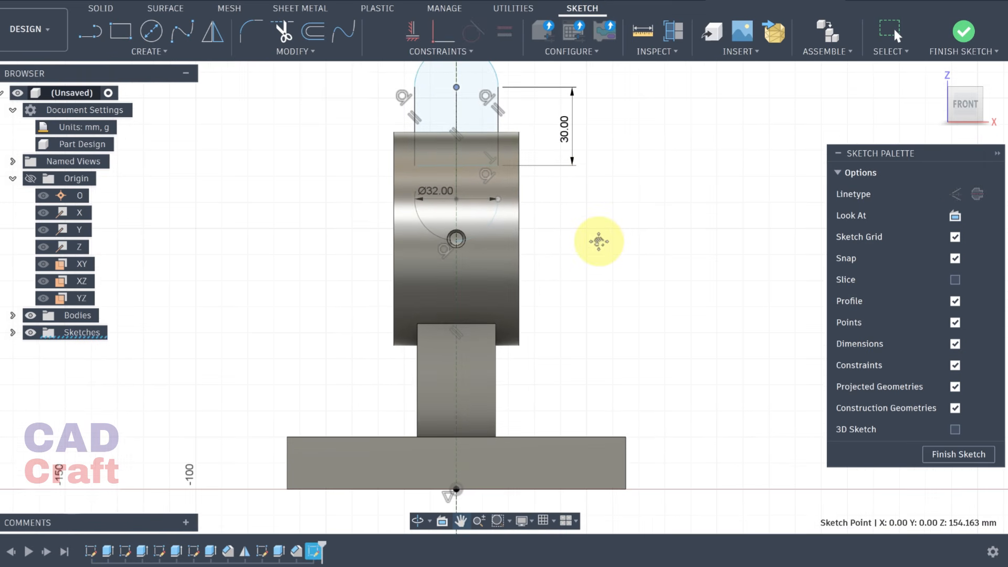
pyautogui.press('d')
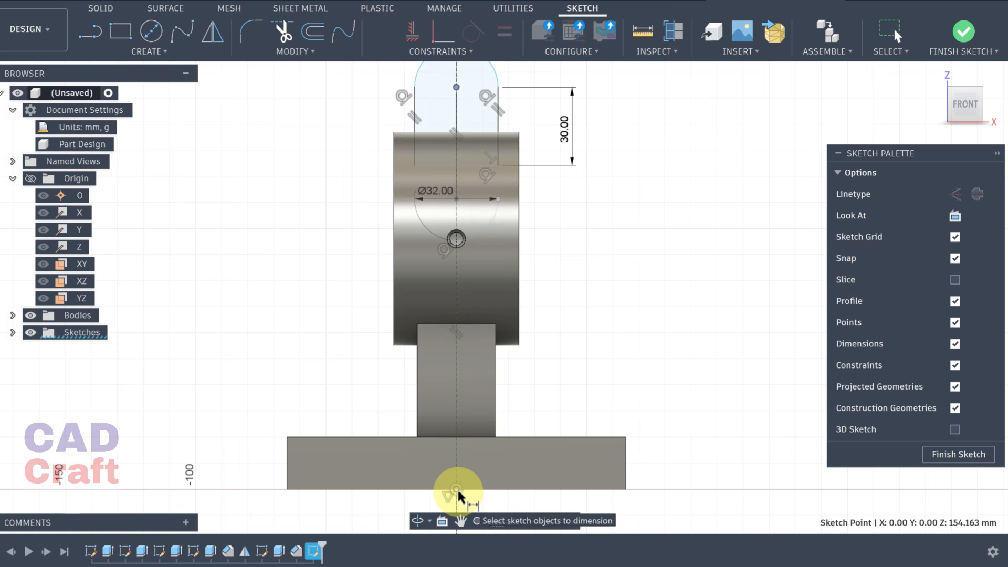
pyautogui.click(456, 489)
pyautogui.click(217, 327)
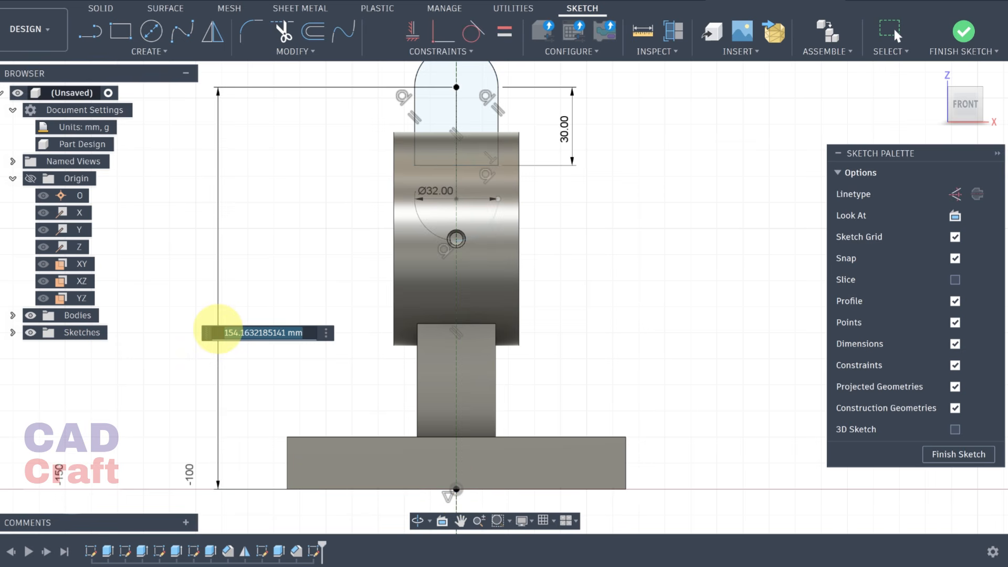
pyautogui.press('Return')
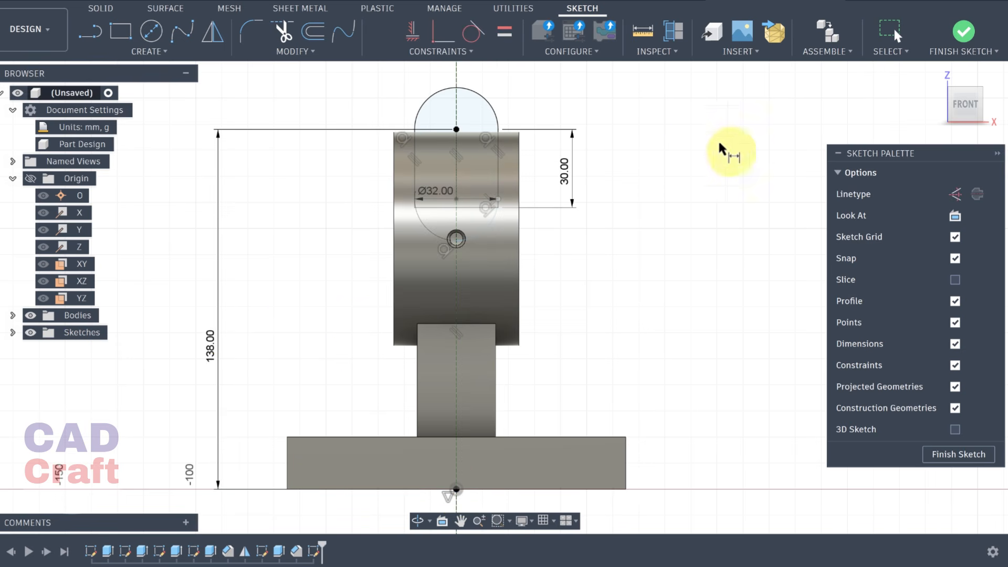
pyautogui.scroll(3, 612, 105)
pyautogui.moveTo(621, 168)
pyautogui.mouseDown(button='middle')
pyautogui.moveTo(677, 211)
pyautogui.moveTo(675, 153)
pyautogui.moveTo(676, 198)
pyautogui.moveTo(652, 207)
pyautogui.mouseUp(button='middle')
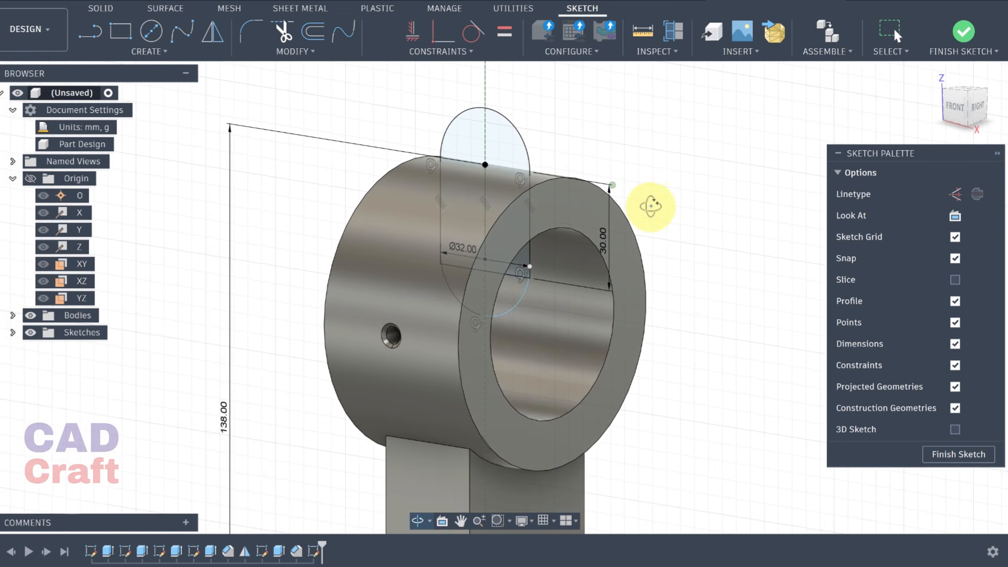
pyautogui.click(933, 458)
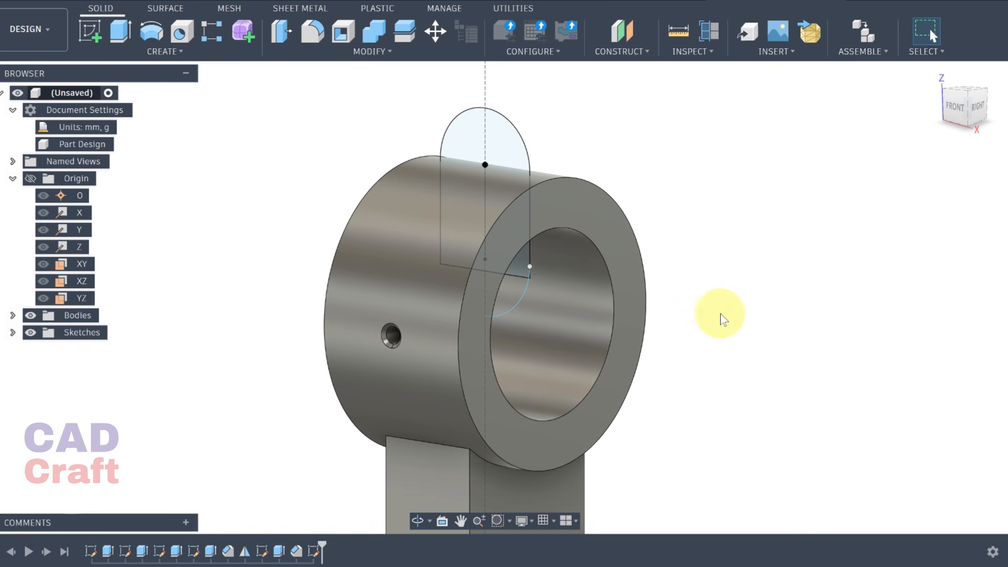
# - Extrude the round-ended lug profile symmetrically to a whole length of 60 mm, joined to the ring
pyautogui.click(121, 31)
pyautogui.click(483, 137)
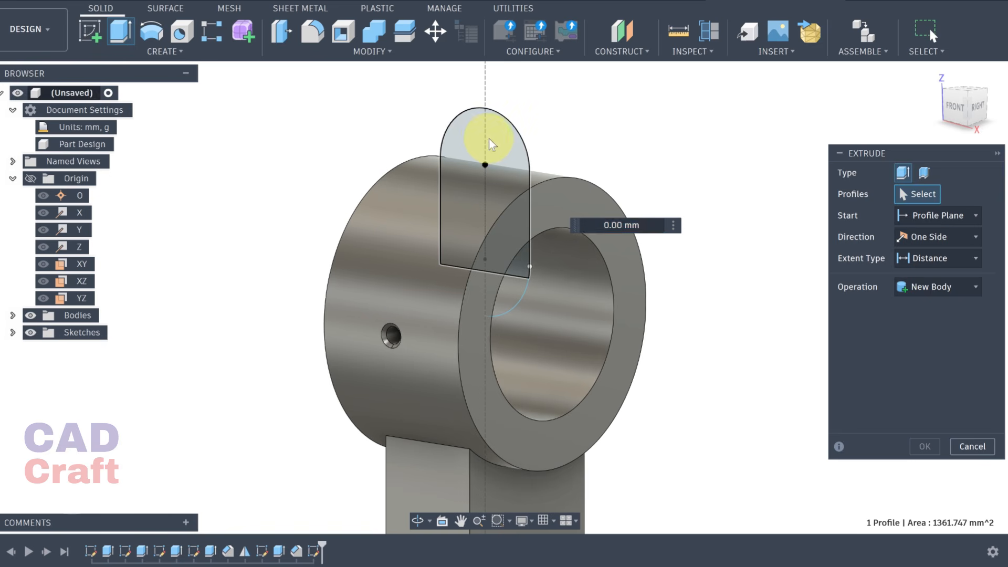
pyautogui.click(938, 241)
pyautogui.click(900, 292)
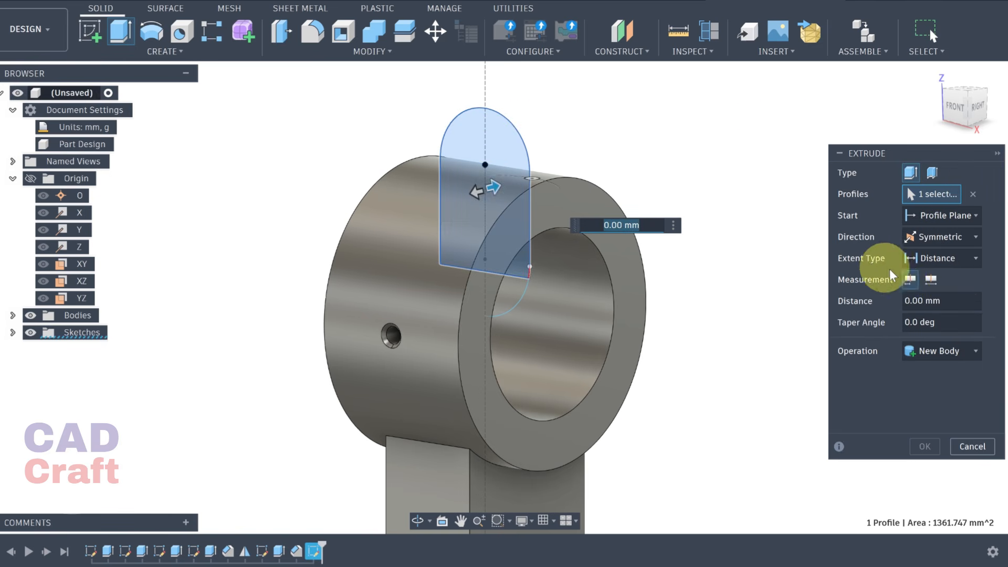
pyautogui.click(930, 281)
pyautogui.click(956, 300)
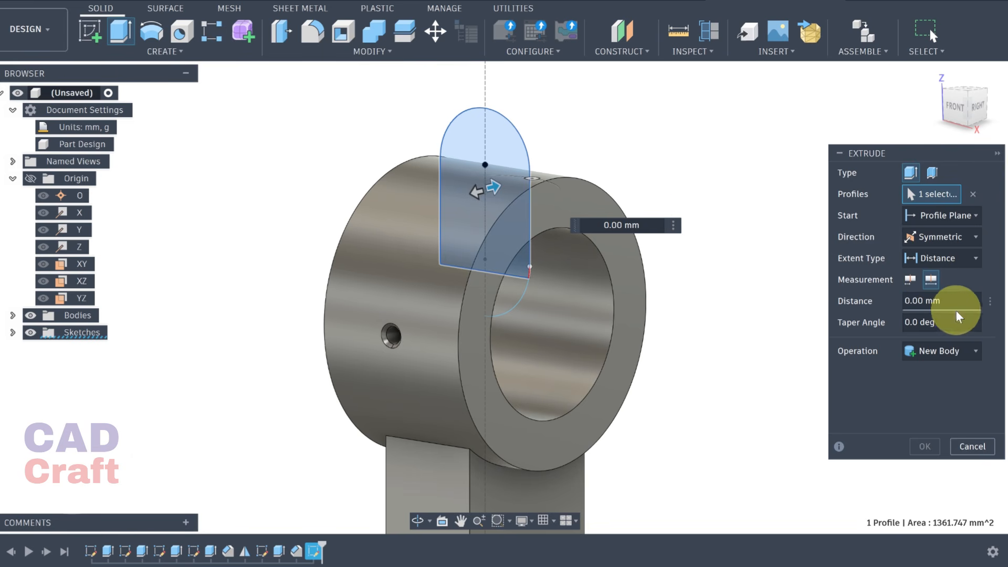
pyautogui.write('60')
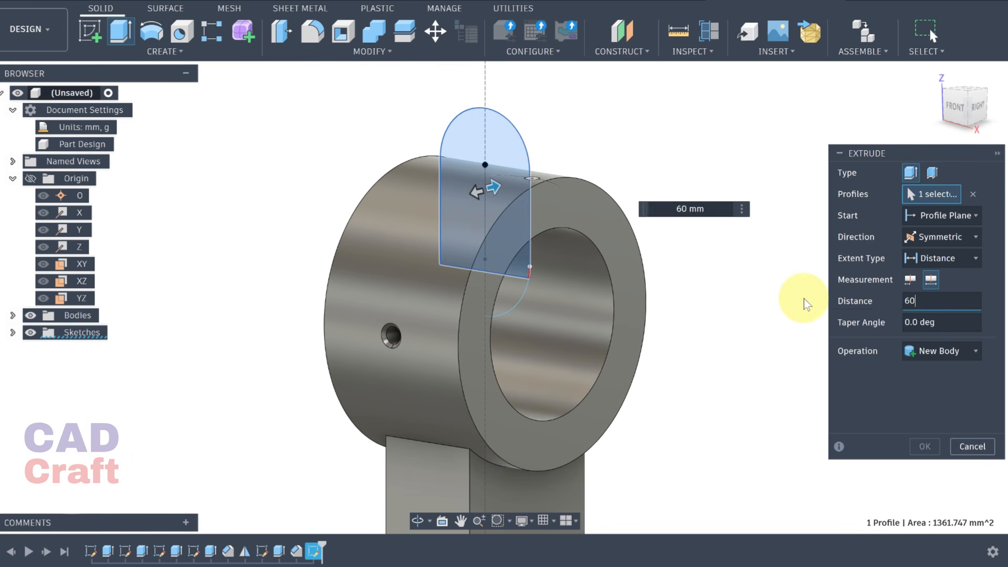
pyautogui.click(915, 352)
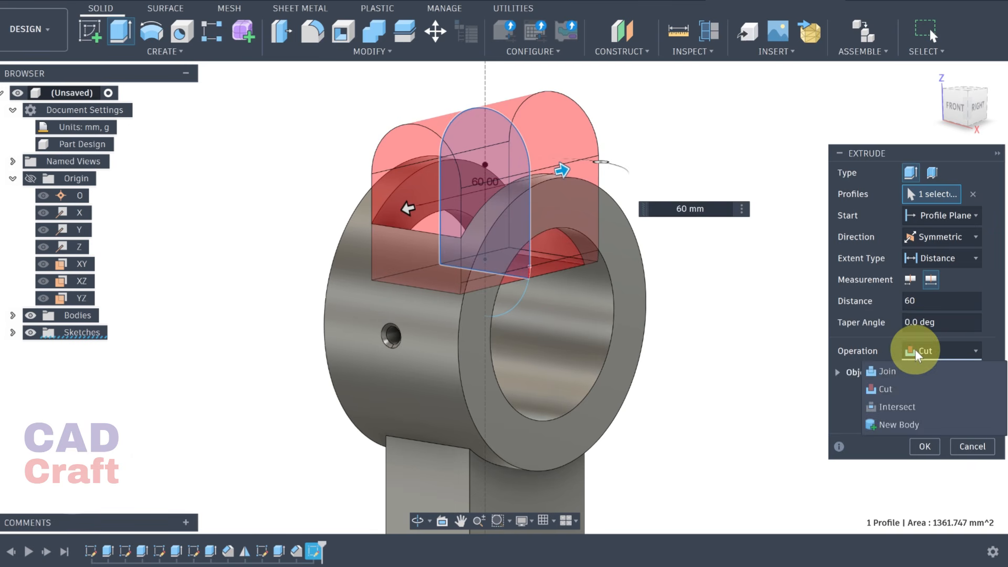
pyautogui.click(913, 376)
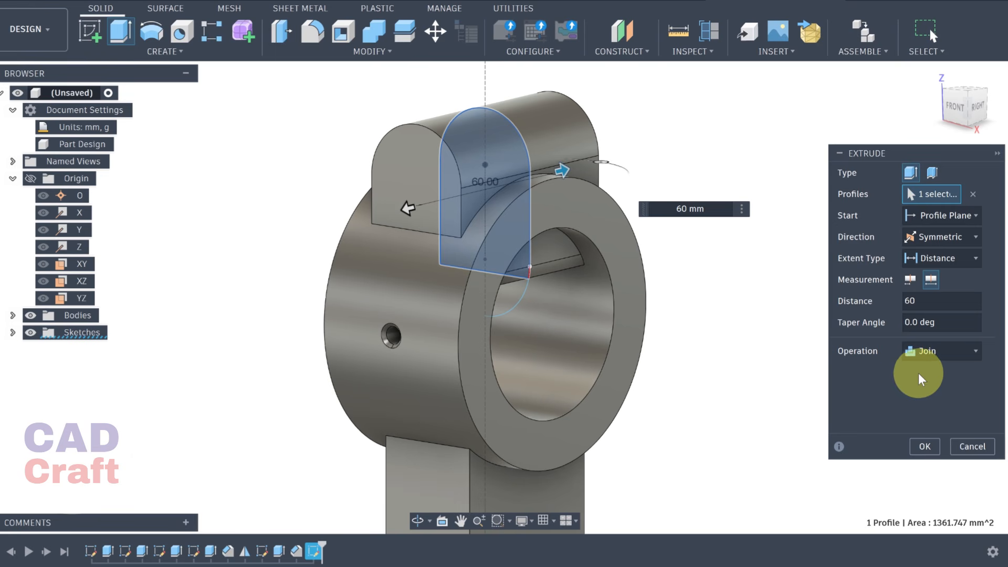
pyautogui.click(925, 446)
# - Start a sketch on the lug's front end face and project its rounded top edge into it
pyautogui.keyDown('shift'); pyautogui.moveTo(709, 218); pyautogui.dragTo(752, 282, button='middle'); pyautogui.keyUp('shift')
pyautogui.click(472, 193)
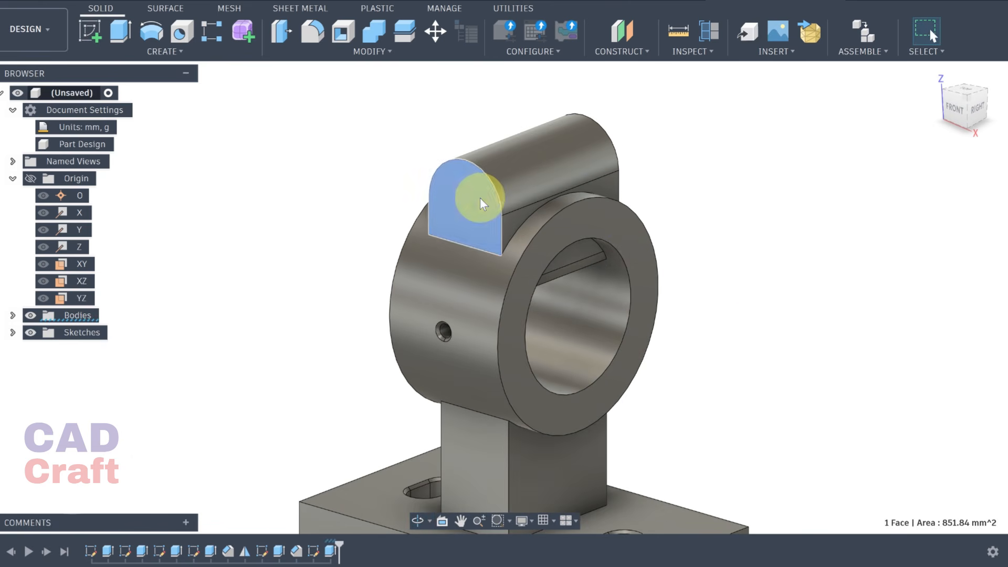
pyautogui.click(95, 32)
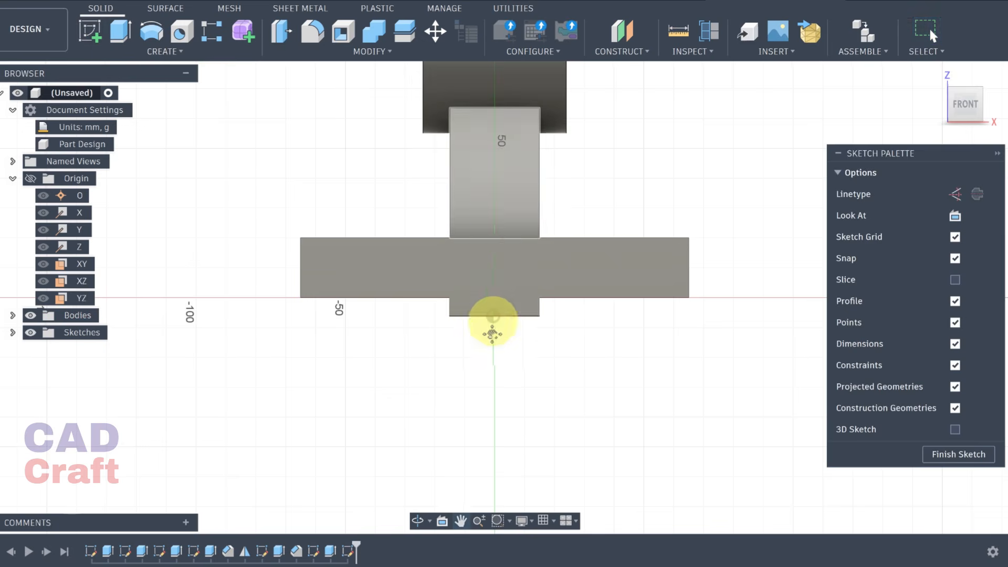
pyautogui.scroll(3, 428, 131)
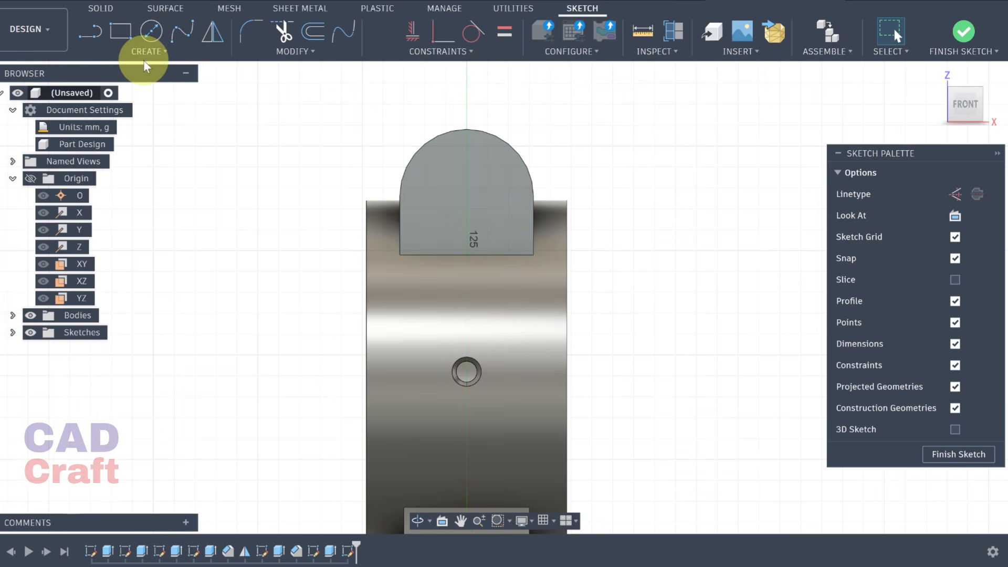
pyautogui.click(135, 52)
pyautogui.moveTo(103, 284)
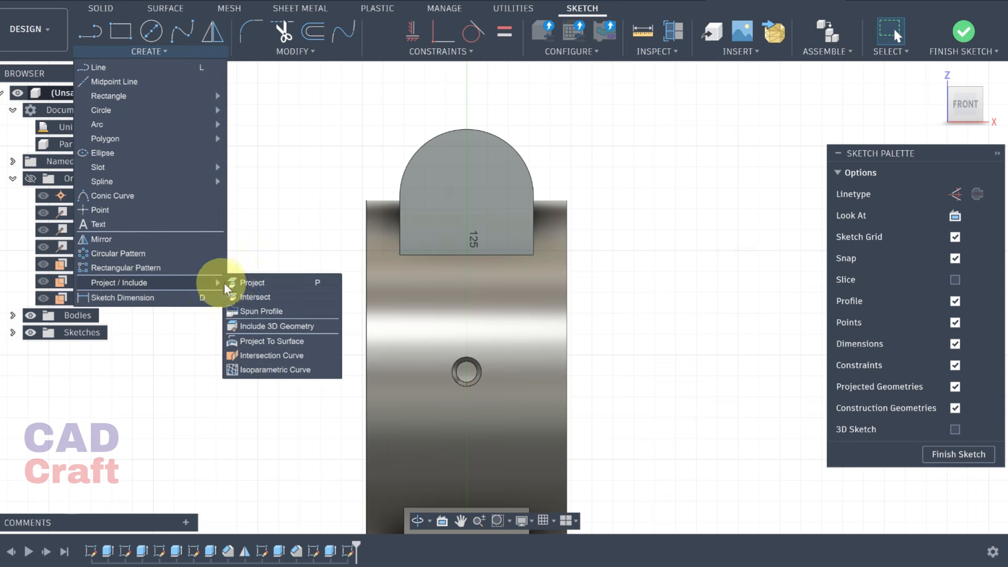
pyautogui.click(231, 283)
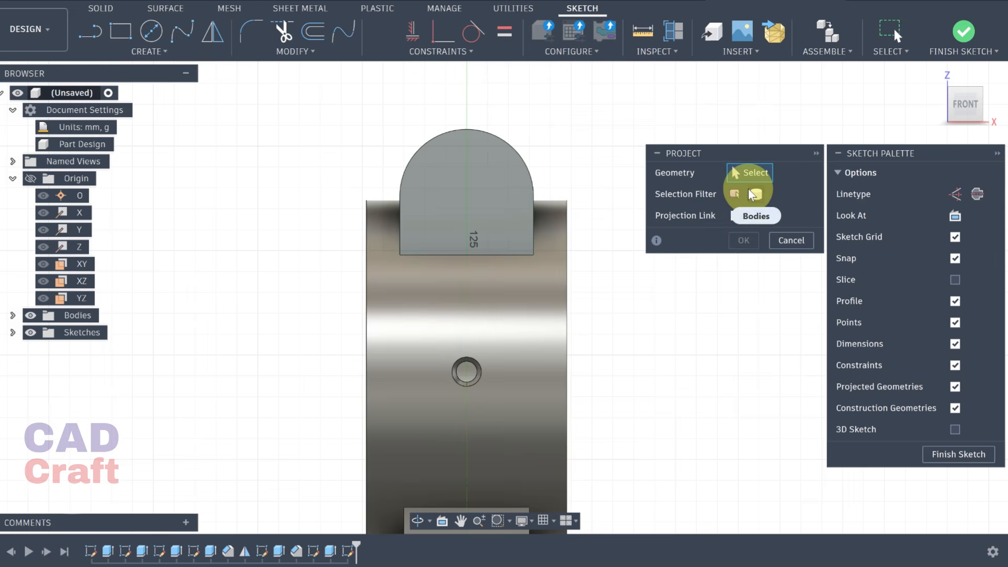
pyautogui.click(739, 194)
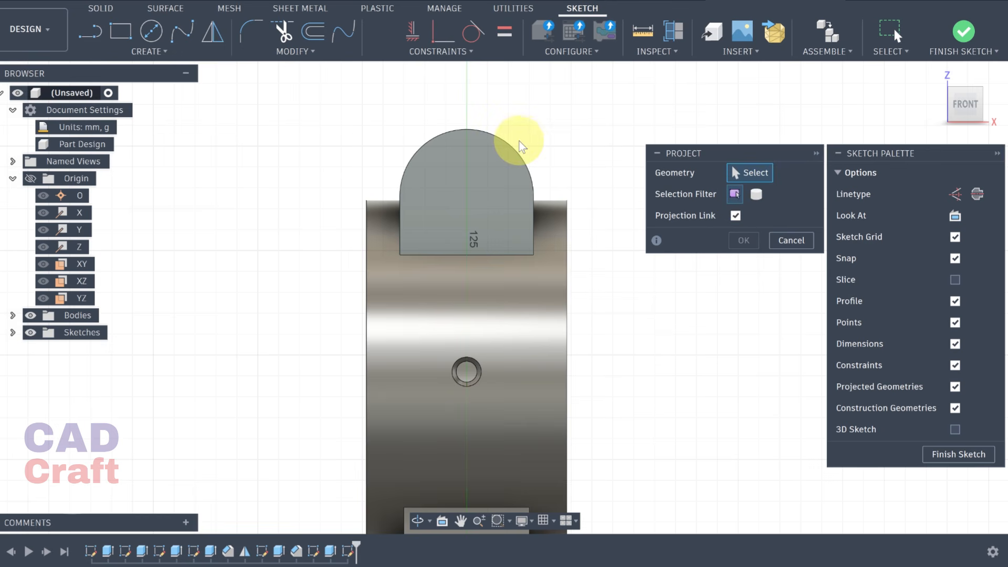
pyautogui.click(512, 147)
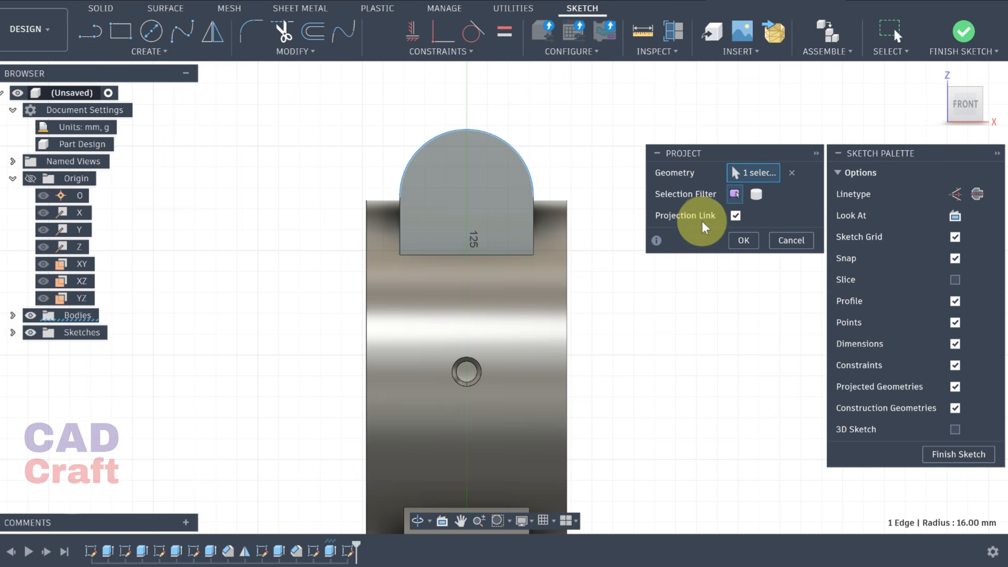
pyautogui.click(741, 240)
# - Draw a 12 mm diameter circle at the centre of the projected arc and finish the sketch
pyautogui.click(161, 34)
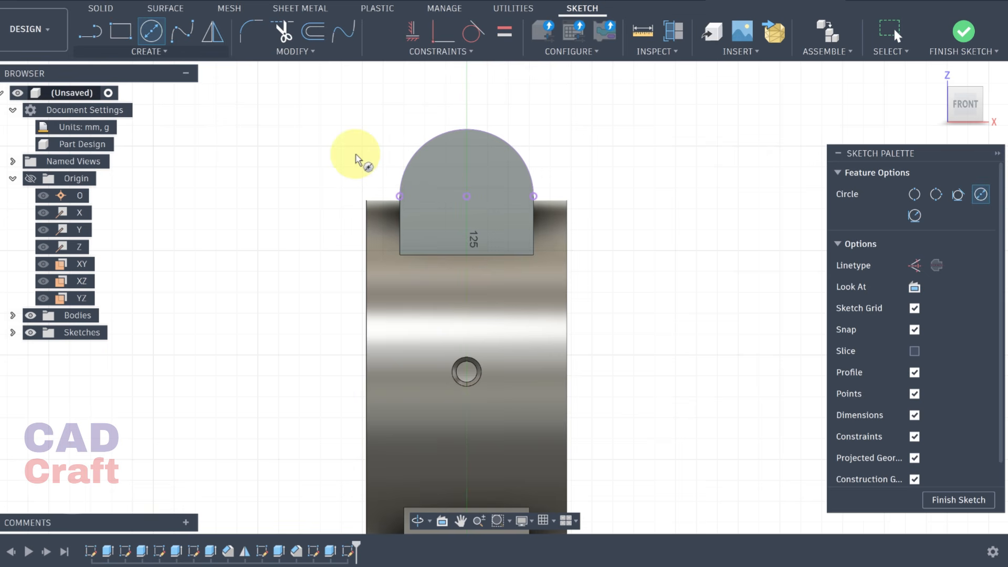
pyautogui.click(468, 194)
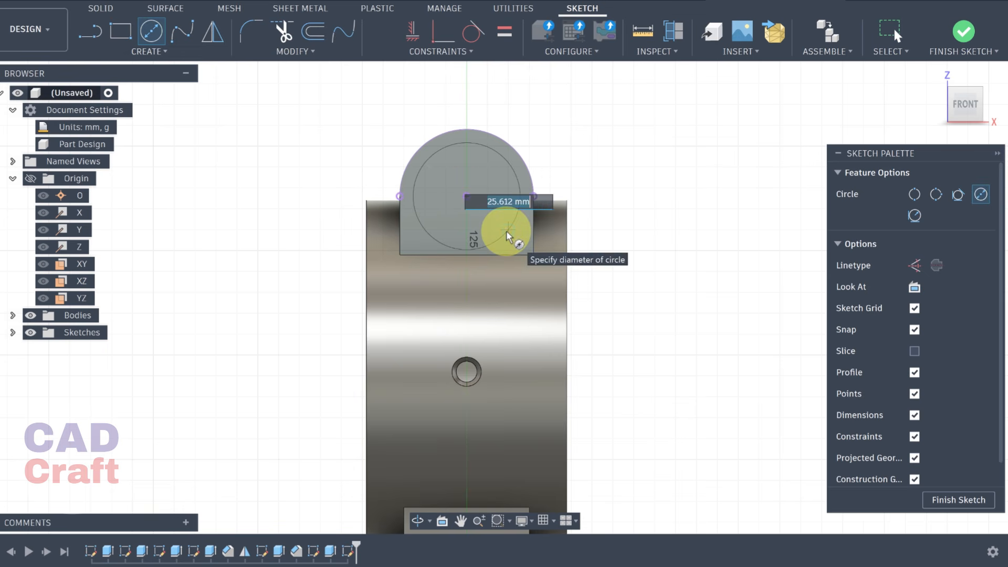
pyautogui.write('12')
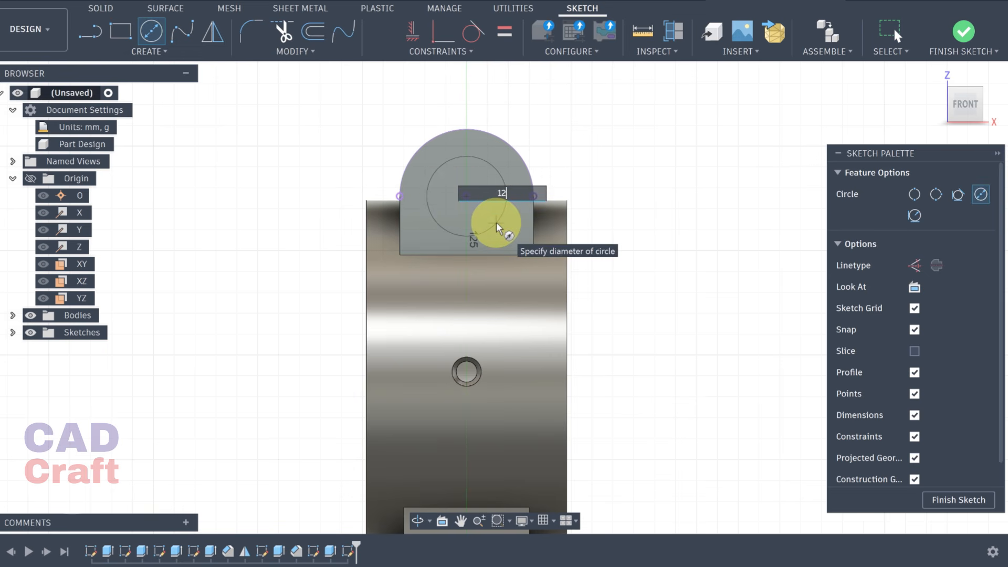
pyautogui.press('Return')
pyautogui.press('Escape')
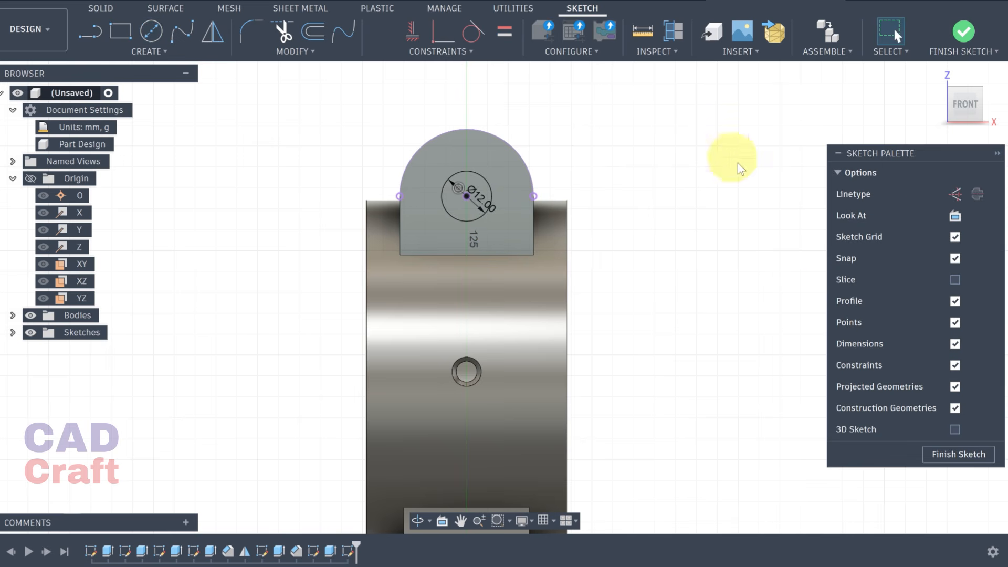
pyautogui.click(969, 462)
# - Cut the 12 mm circle through the full length of the lug with a -95 mm extrusion
pyautogui.keyDown('shift'); pyautogui.moveTo(727, 212); pyautogui.dragTo(671, 257, button='middle'); pyautogui.keyUp('shift')
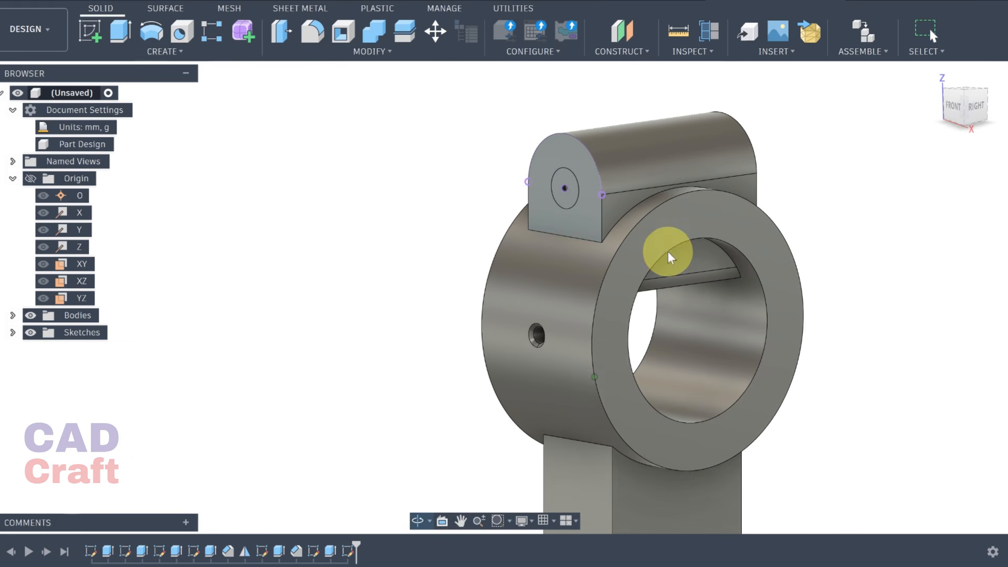
pyautogui.click(121, 31)
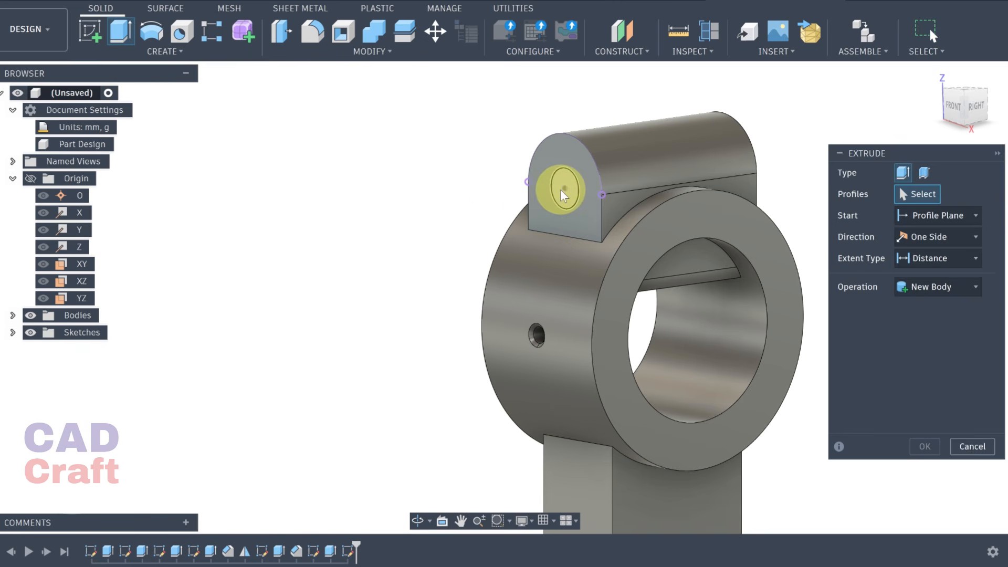
pyautogui.click(563, 195)
pyautogui.moveTo(597, 198); pyautogui.dragTo(425, 239, button='middle')
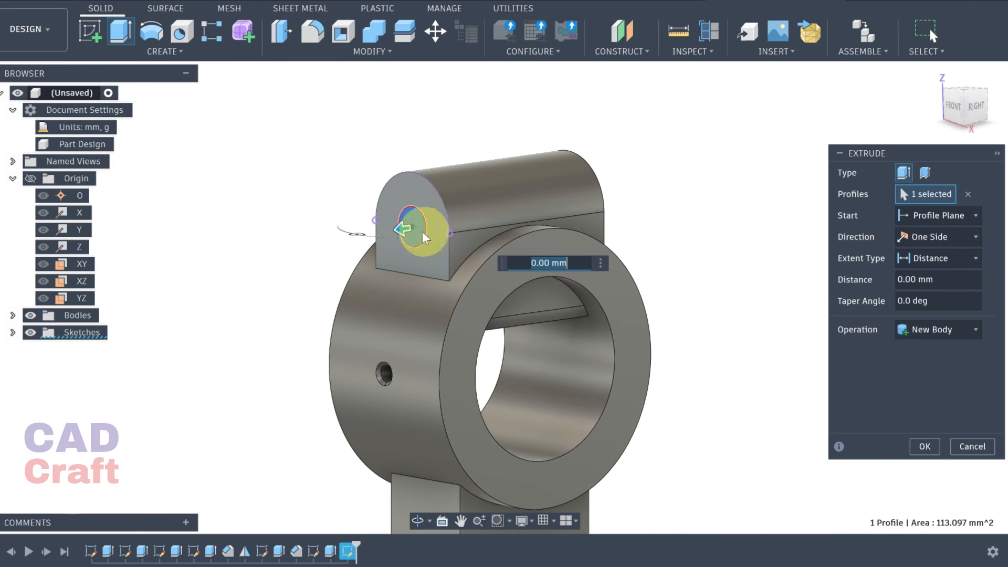
pyautogui.moveTo(424, 239); pyautogui.dragTo(652, 212)
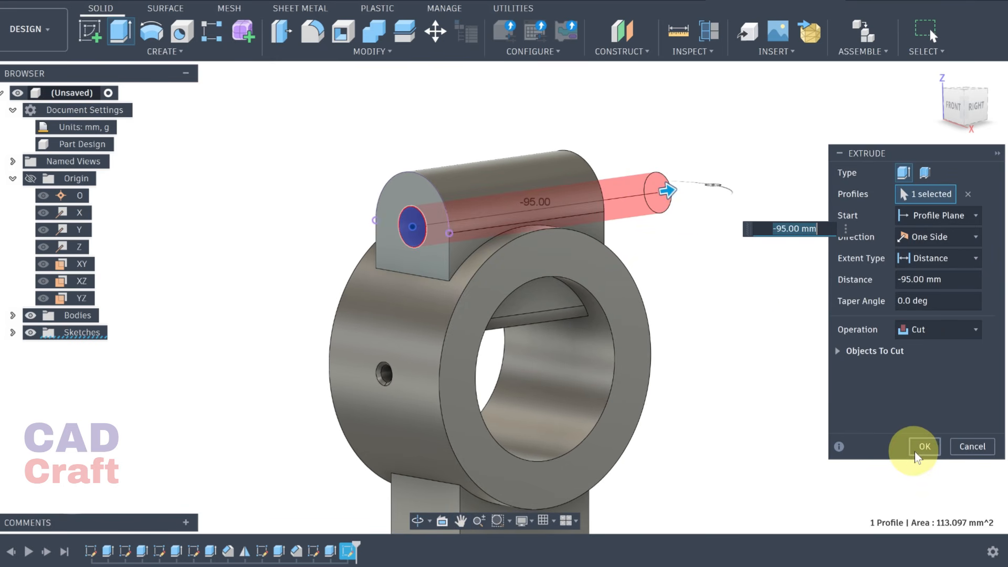
pyautogui.click(924, 446)
pyautogui.scroll(-1, 770, 293)
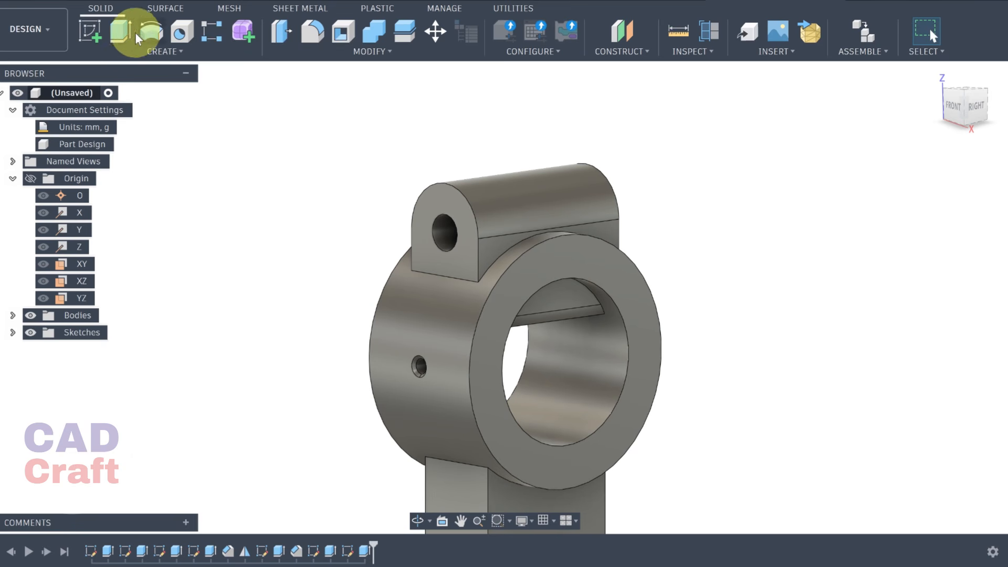
# - Start a sketch on the ring's flat side face and project the bore's circular edge into it
pyautogui.click(91, 31)
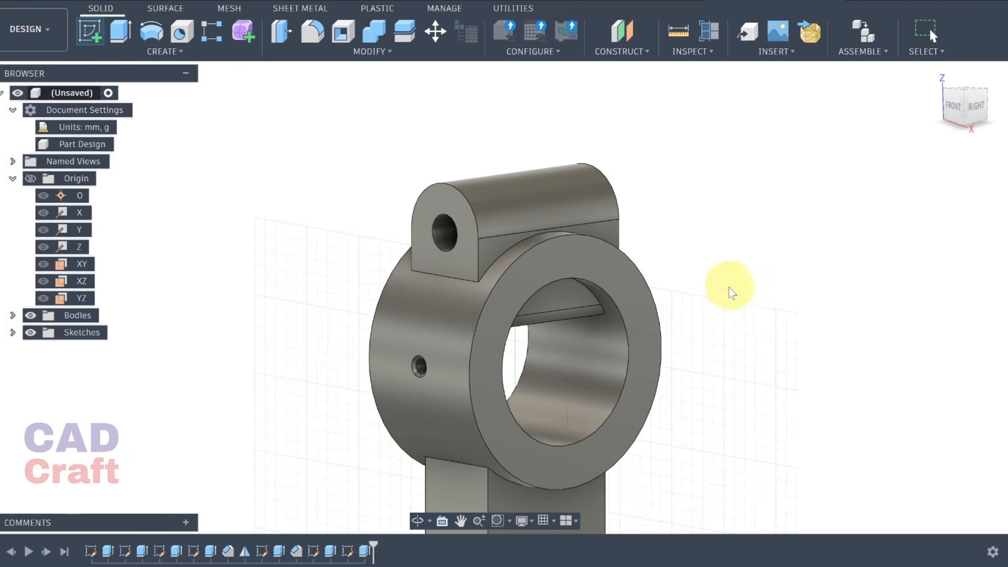
pyautogui.click(623, 277)
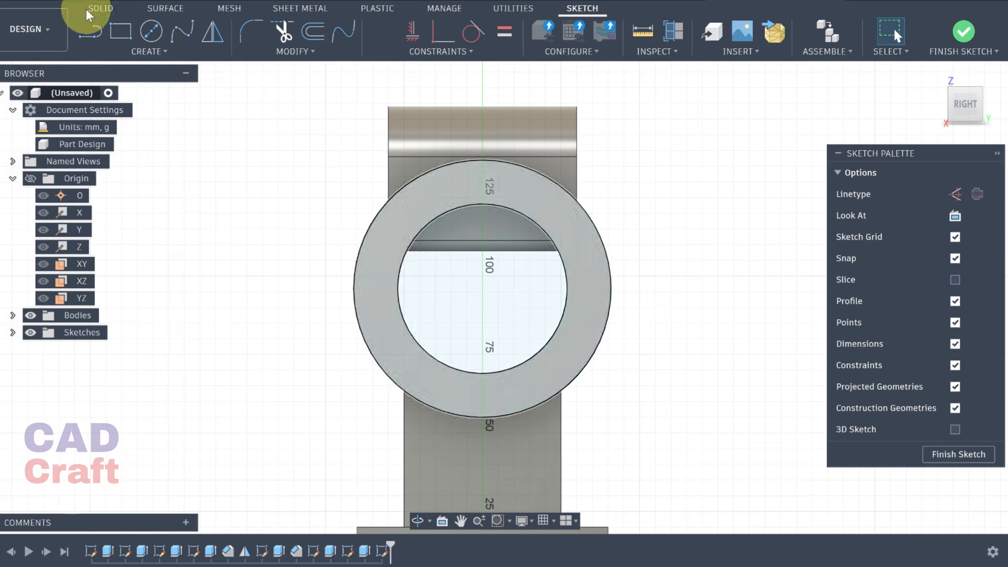
pyautogui.click(112, 53)
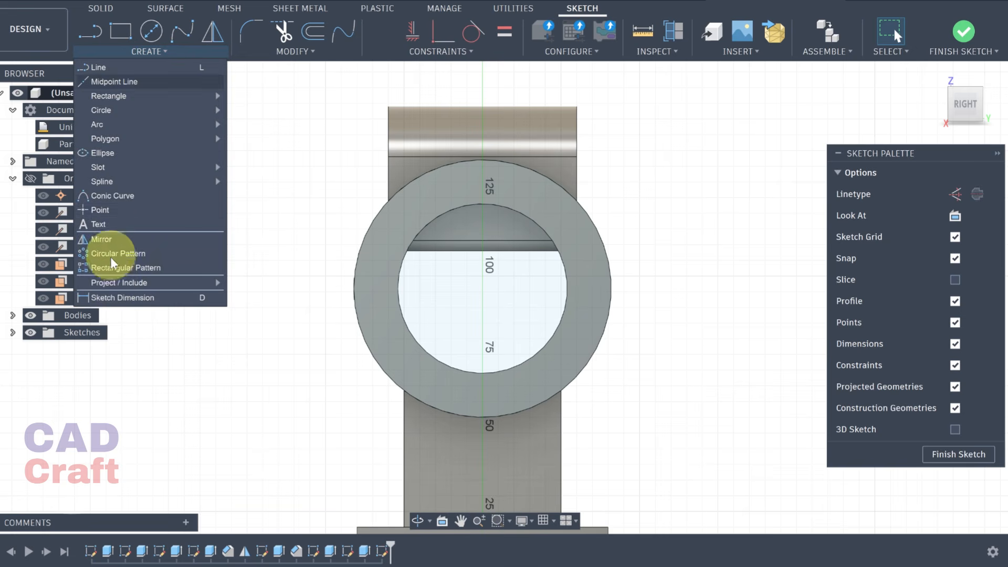
pyautogui.click(117, 298)
pyautogui.click(144, 55)
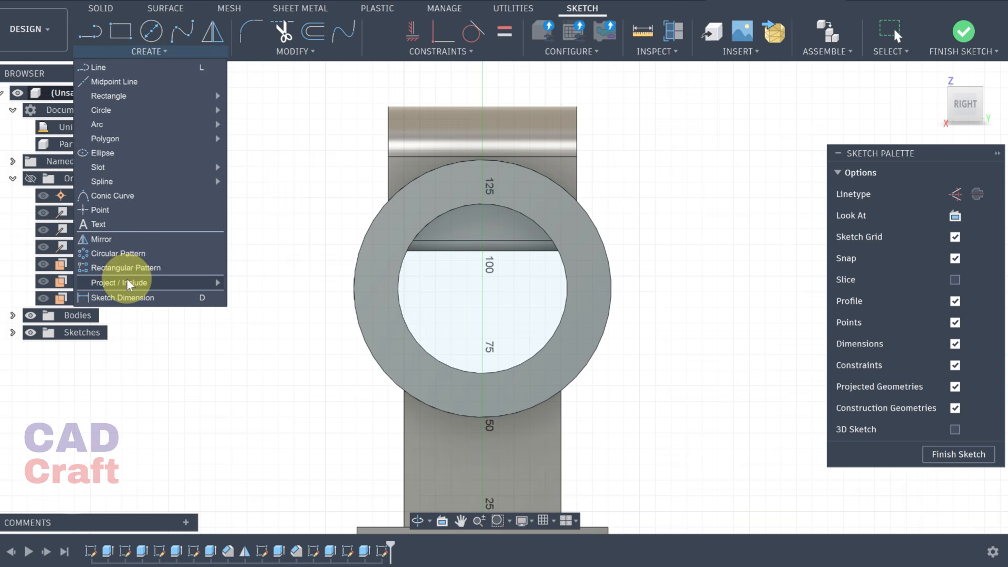
pyautogui.click(243, 276)
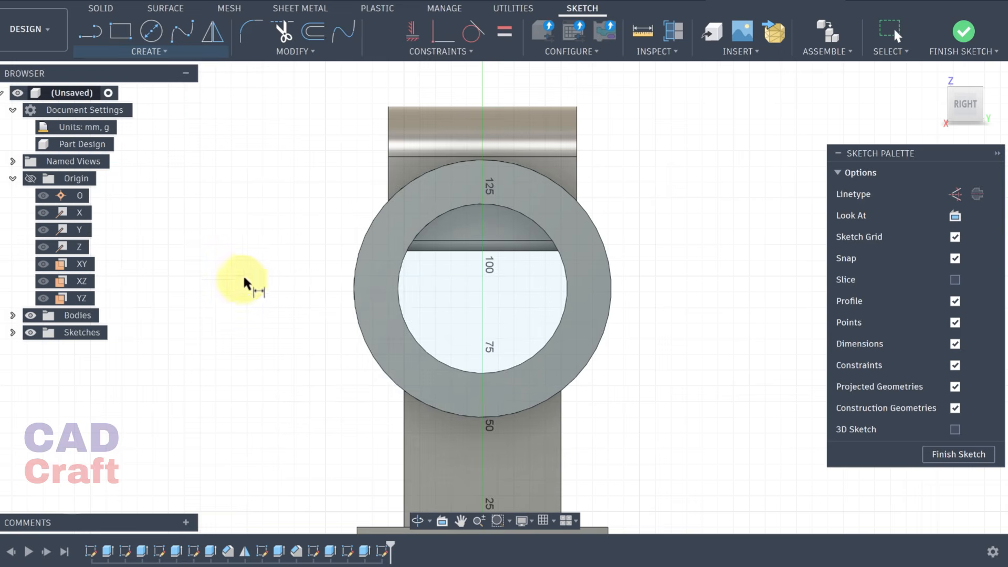
pyautogui.click(505, 207)
pyautogui.click(744, 241)
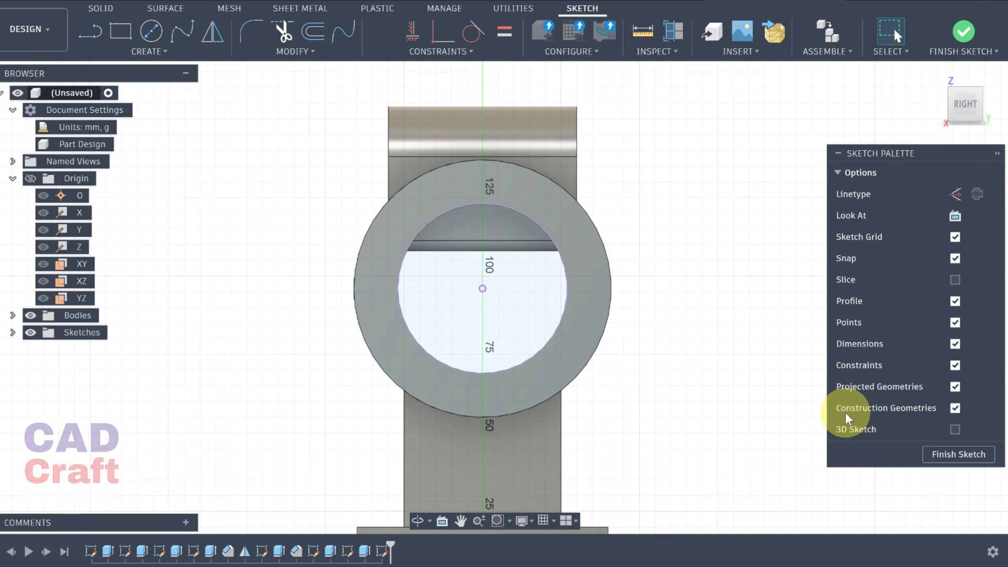
# - Finish the sketch and cut the projected bore circle through the ring with a -140 mm extrusion
pyautogui.click(927, 453)
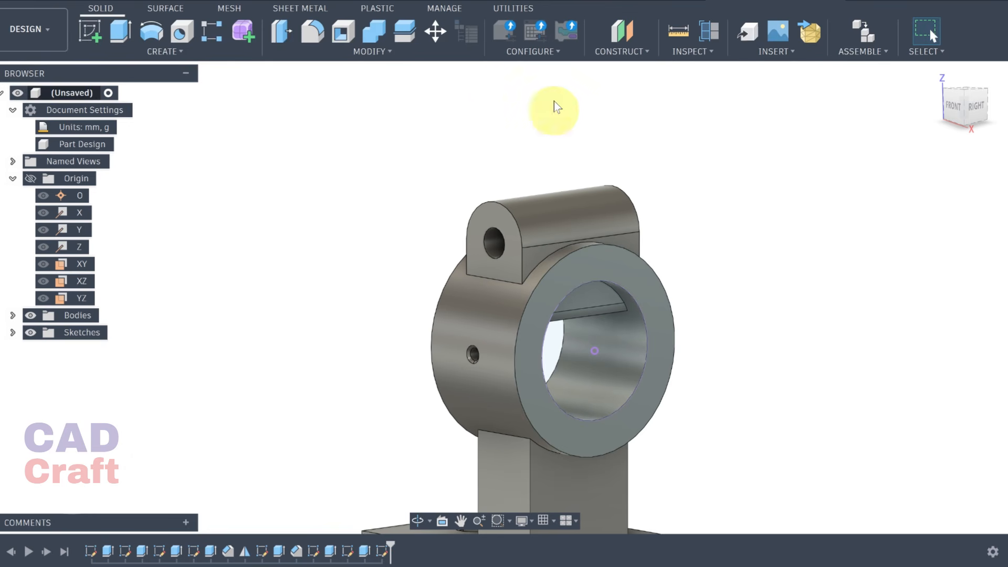
pyautogui.click(122, 28)
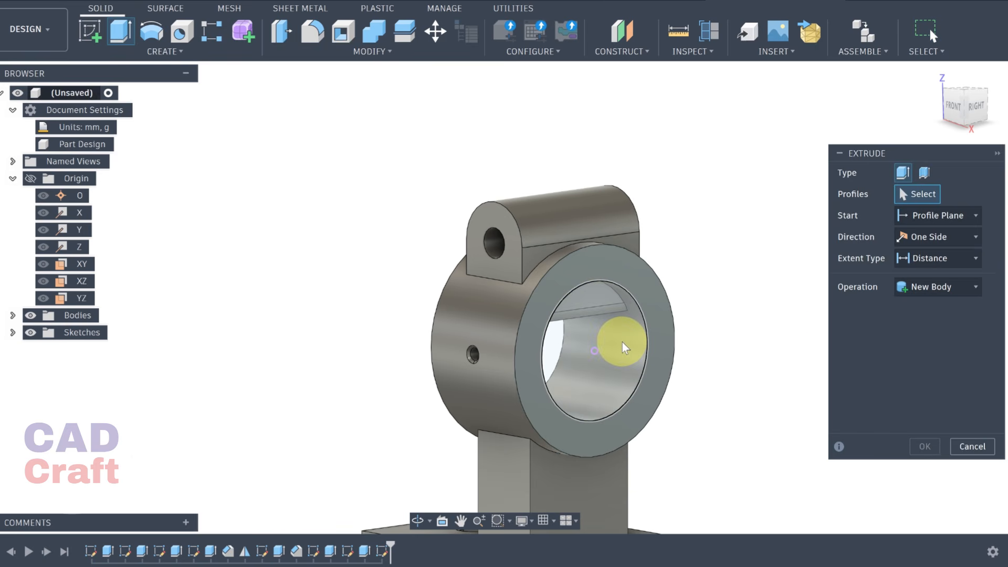
pyautogui.click(620, 344)
pyautogui.click(607, 356)
pyautogui.moveTo(604, 356); pyautogui.dragTo(339, 353)
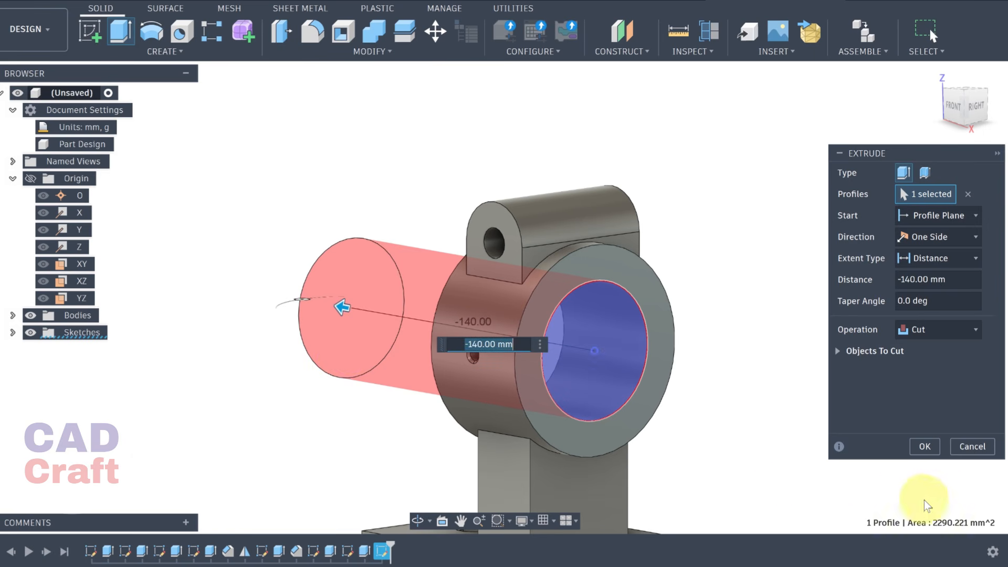
pyautogui.click(925, 447)
# - Start a sketch on the YZ origin plane and draw a vertical construction midpoint line from the origin to above the lug
pyautogui.keyDown('shift'); pyautogui.moveTo(814, 338); pyautogui.dragTo(581, 322, button='middle'); pyautogui.keyUp('shift')
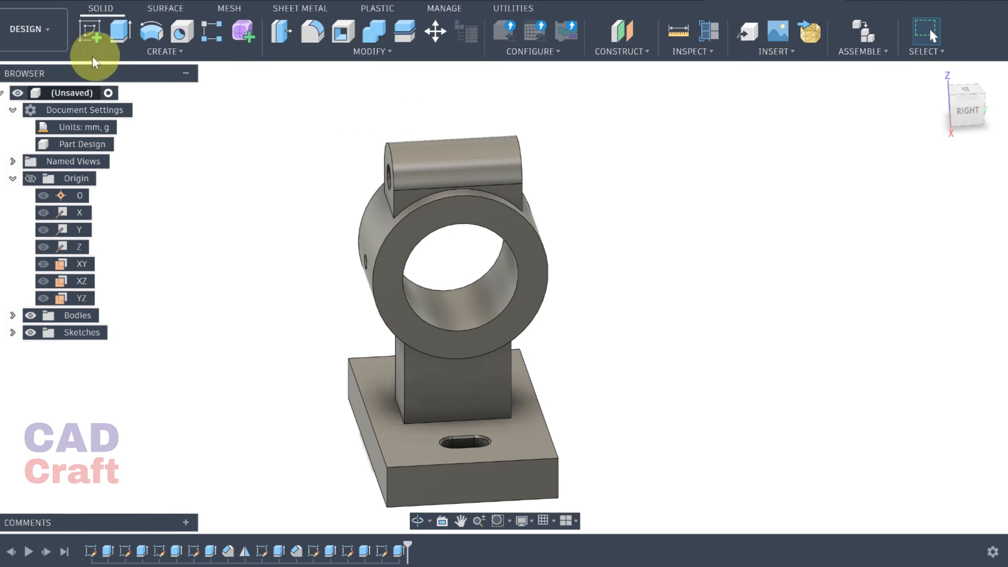
pyautogui.click(90, 32)
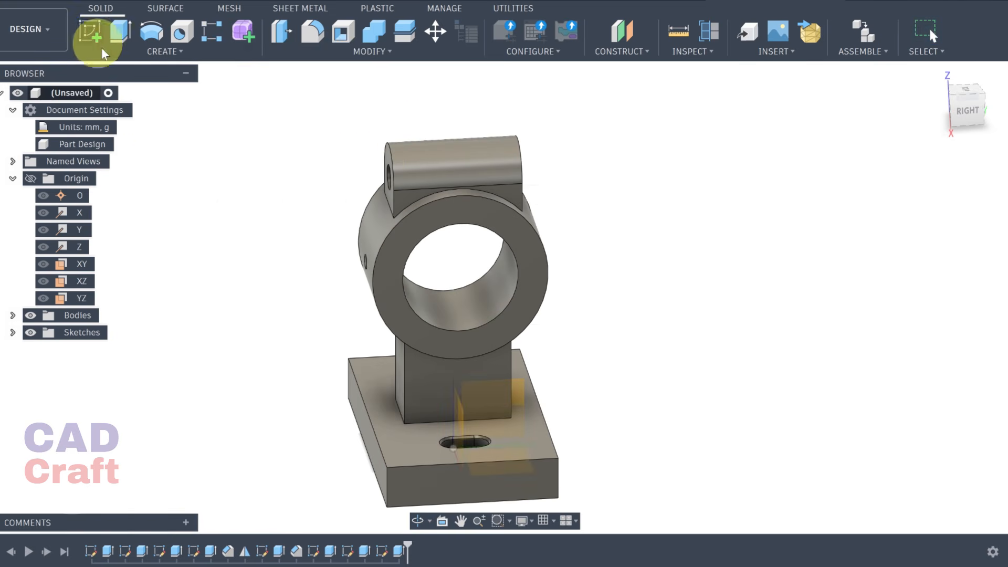
pyautogui.click(532, 381)
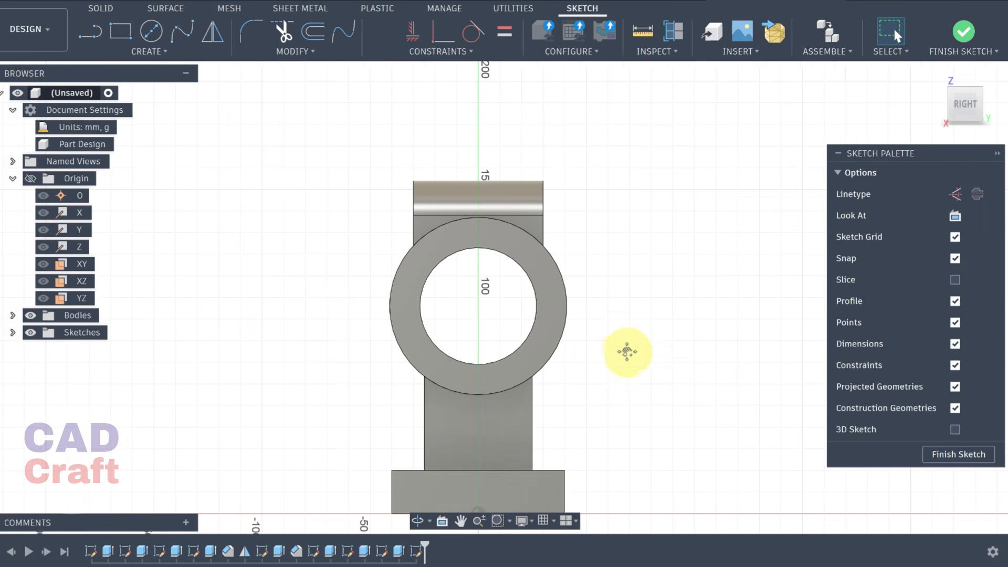
pyautogui.click(139, 52)
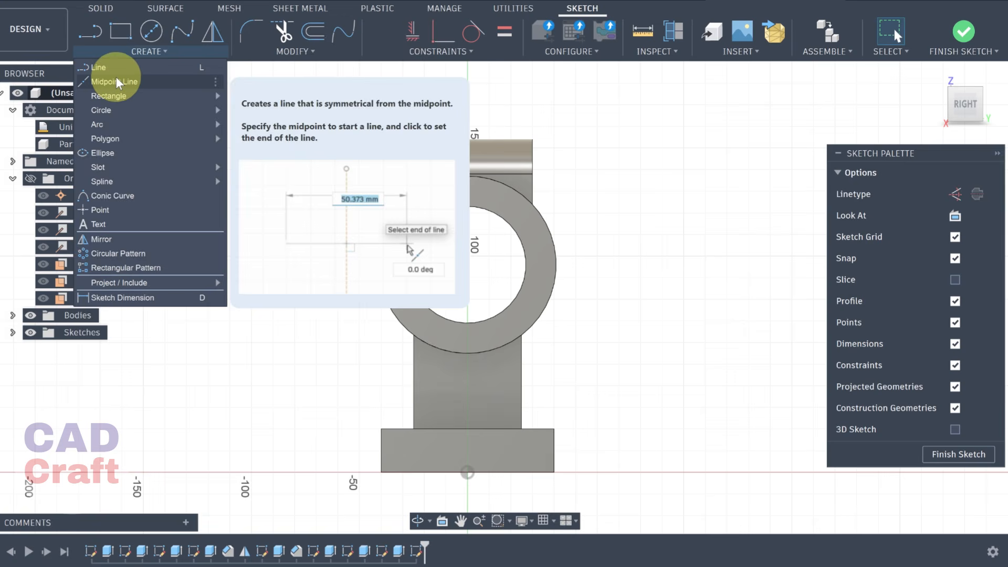
pyautogui.click(116, 81)
pyautogui.click(962, 251)
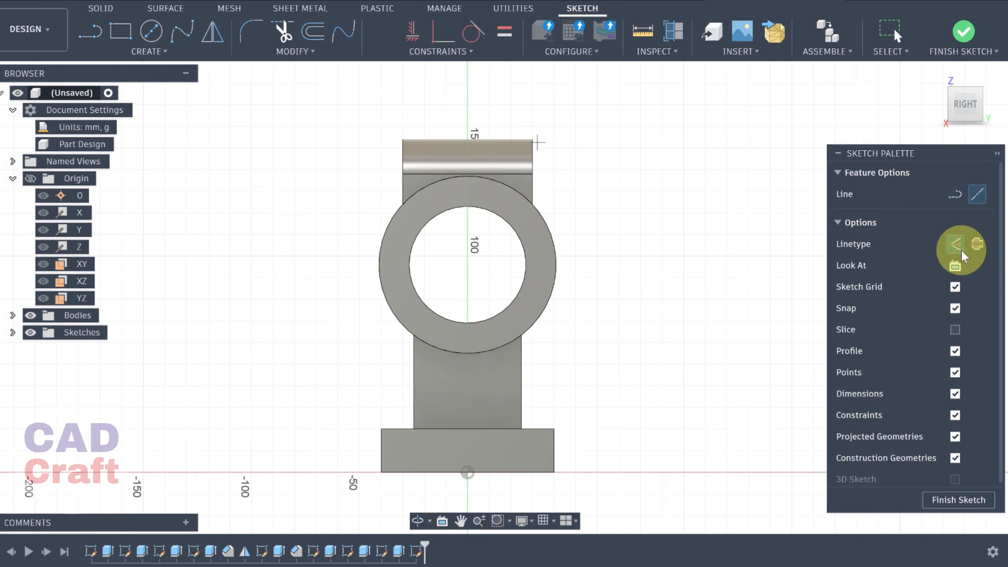
pyautogui.click(508, 473)
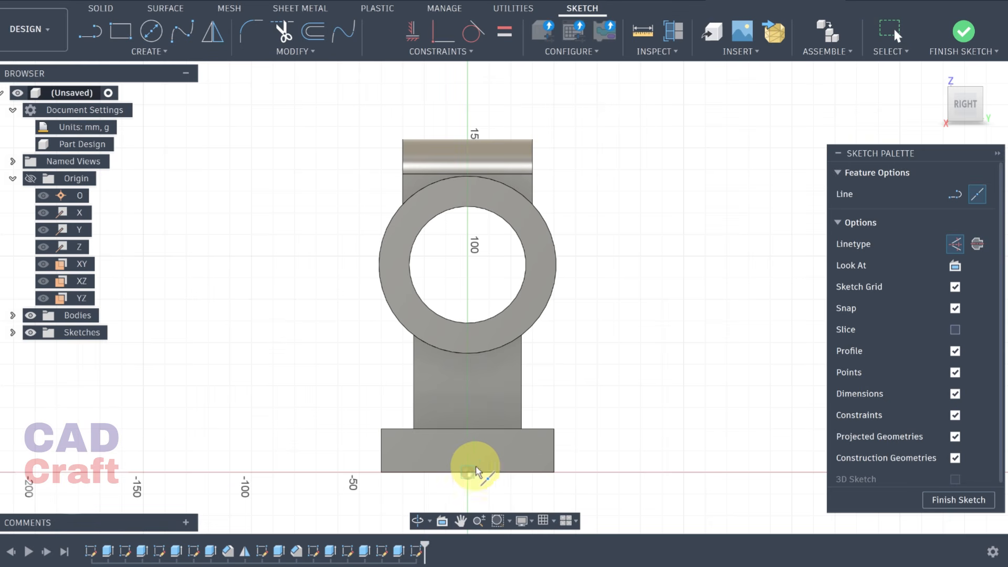
pyautogui.click(468, 91)
pyautogui.press('Escape')
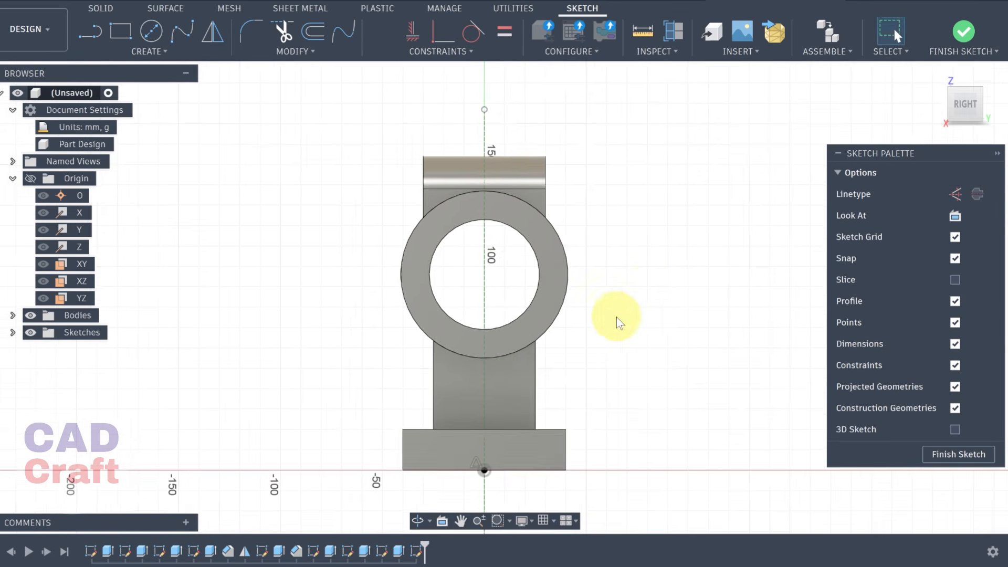
# - Draw a tall rectangle about 11 mm wide across the construction line, from above the lug down into the ring's bore
pyautogui.scroll(1, 690, 307)
pyautogui.scroll(5, 457, 172)
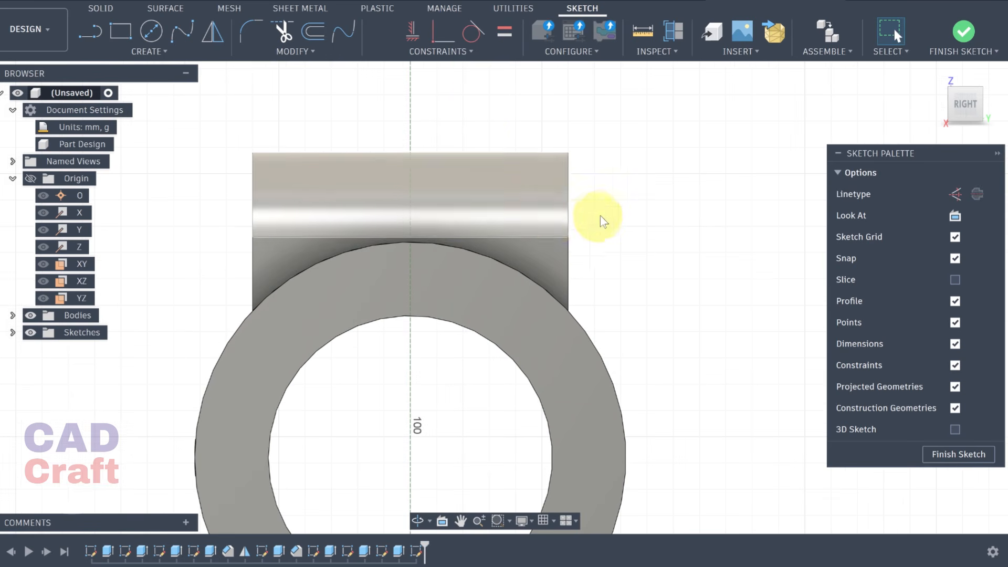
pyautogui.moveTo(601, 215)
pyautogui.mouseDown(button='middle')
pyautogui.moveTo(624, 229)
pyautogui.moveTo(629, 213)
pyautogui.mouseUp(button='middle')
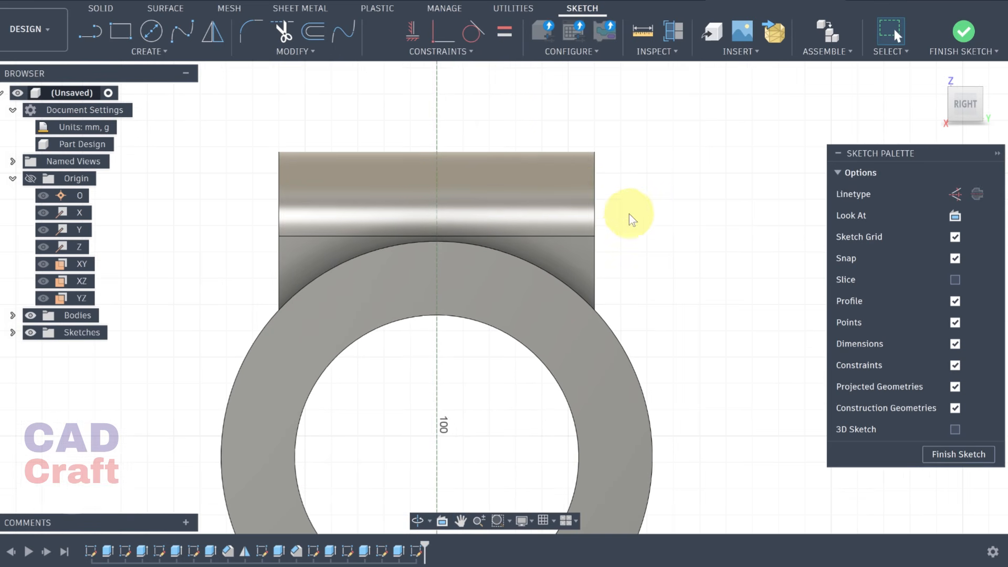
pyautogui.click(124, 37)
pyautogui.click(408, 101)
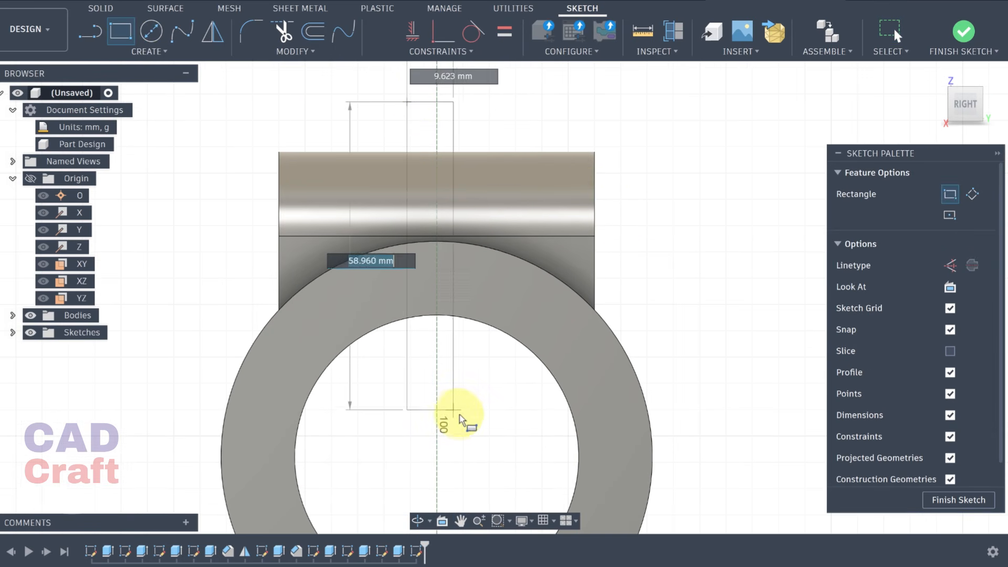
pyautogui.click(464, 423)
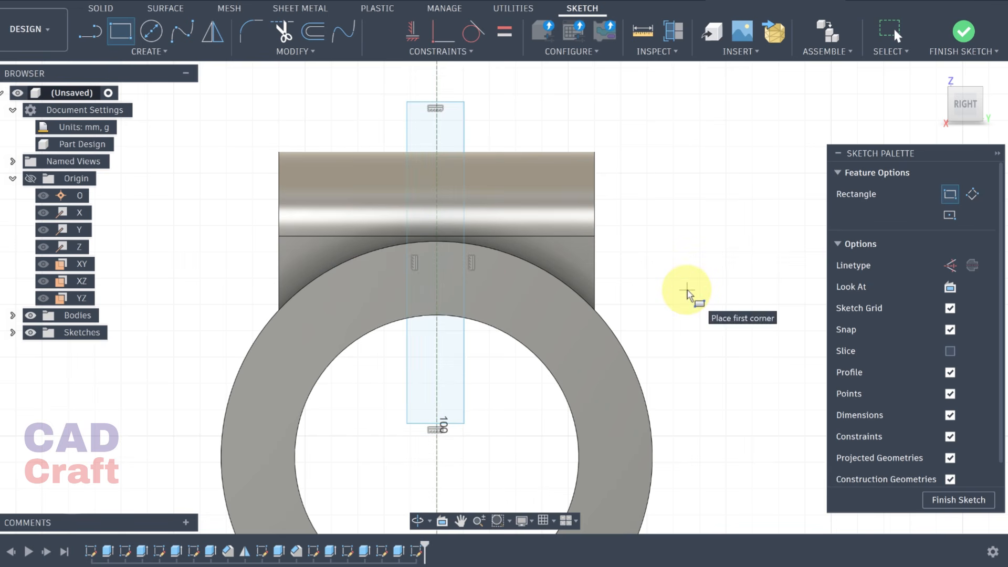
pyautogui.press('Escape')
# - Make the rectangle's two long vertical sides symmetric about the construction centreline
pyautogui.click(462, 50)
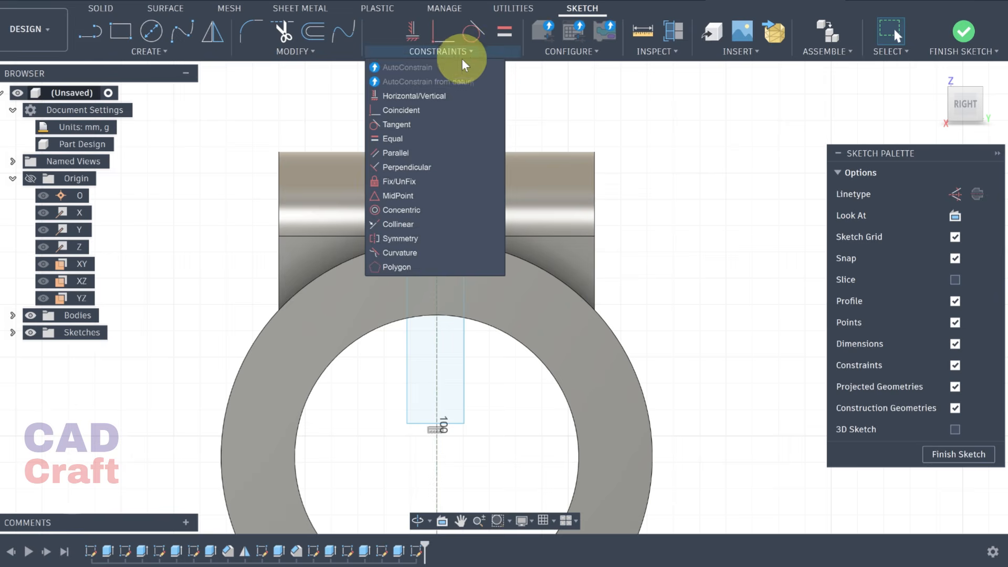
pyautogui.click(401, 238)
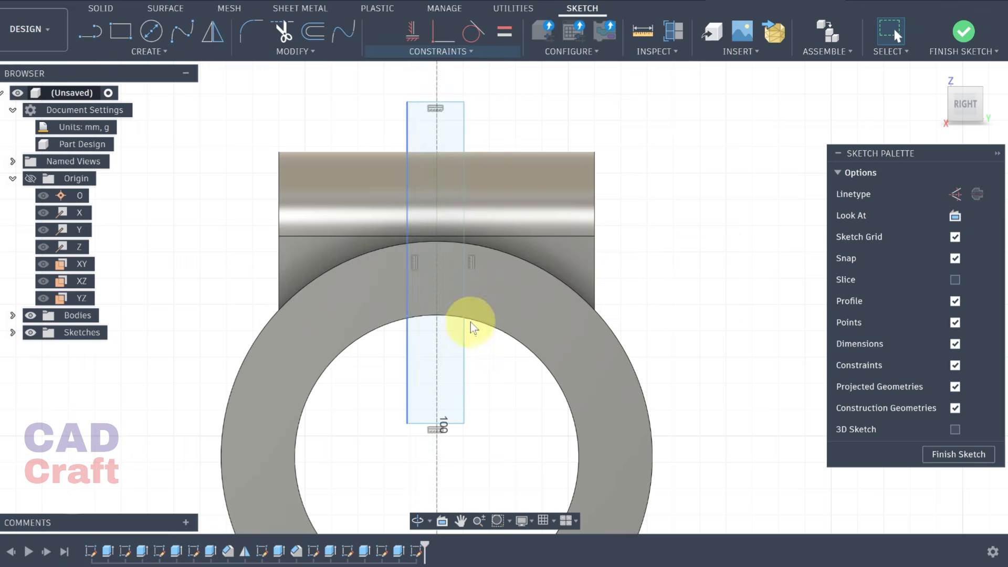
pyautogui.click(463, 366)
pyautogui.click(407, 390)
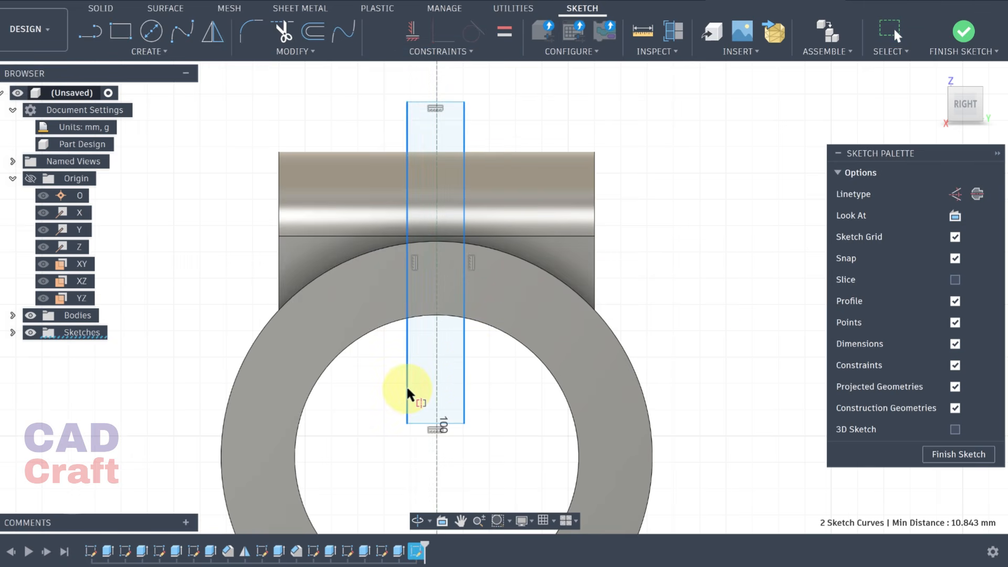
pyautogui.click(437, 391)
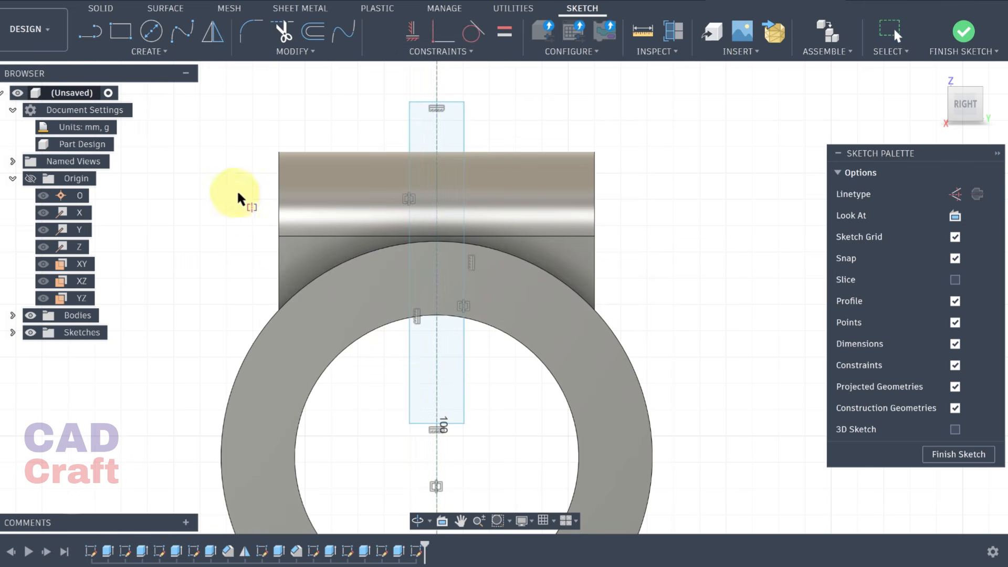
# - Dimension the rectangle's width as 2 mm and finish the sketch
pyautogui.click(145, 52)
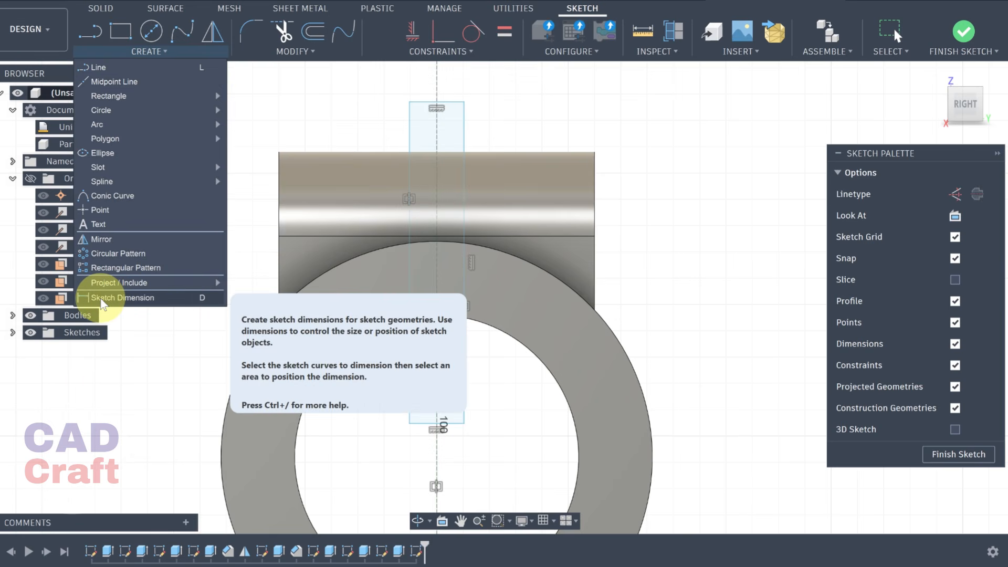
pyautogui.click(102, 300)
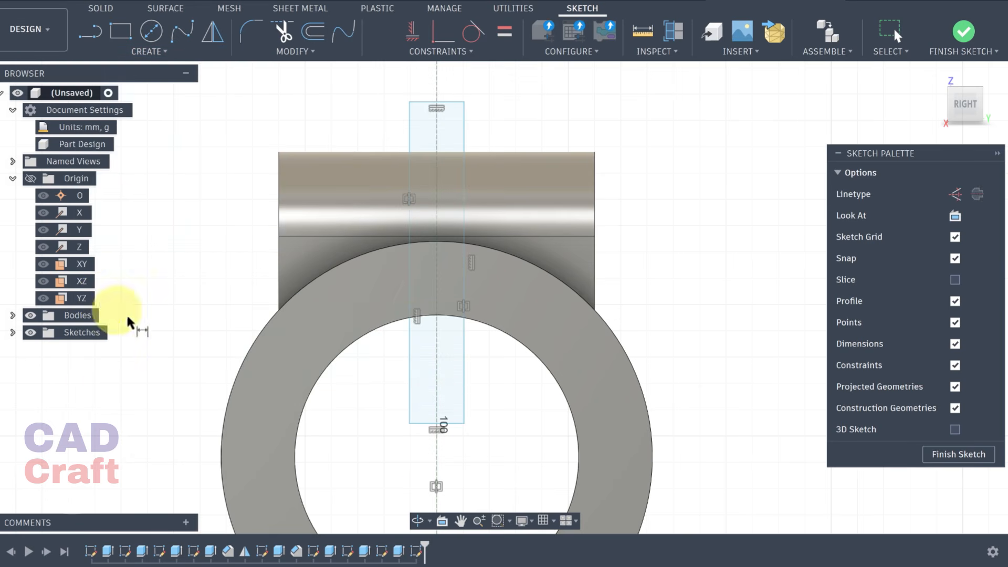
pyautogui.click(452, 425)
pyautogui.click(506, 469)
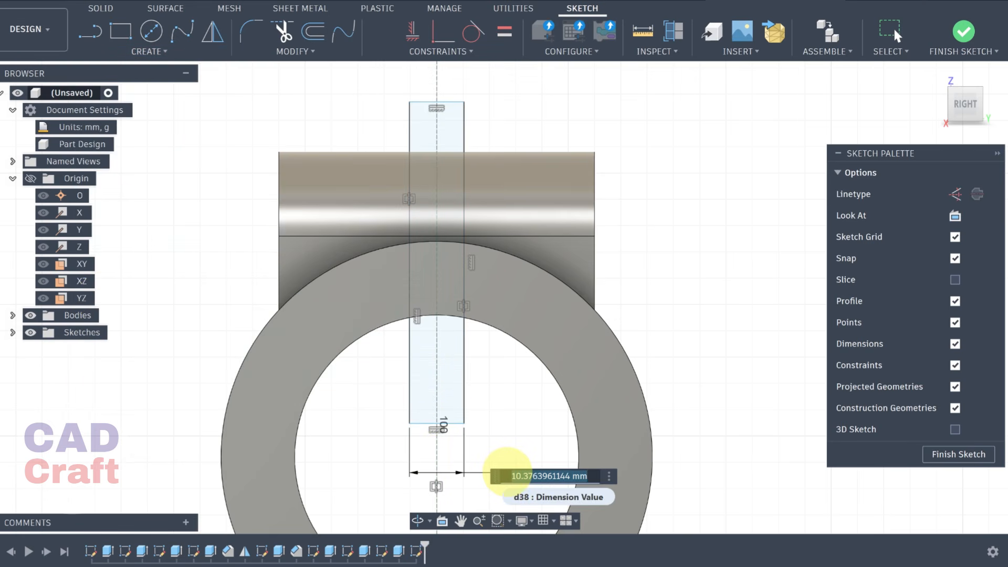
pyautogui.press('Return')
pyautogui.scroll(-3, 666, 305)
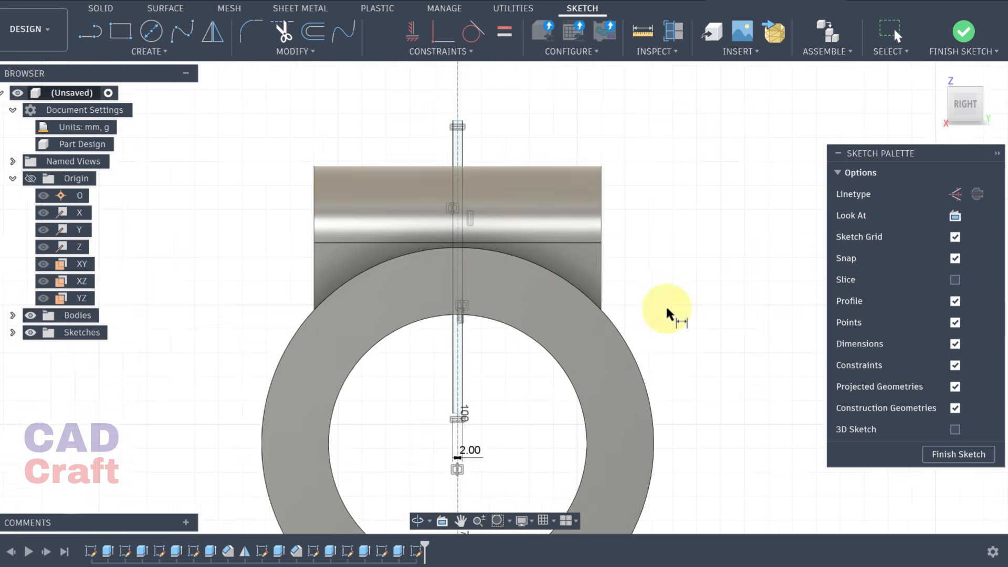
pyautogui.moveTo(697, 319)
pyautogui.mouseDown(button='middle')
pyautogui.moveTo(626, 306)
pyautogui.moveTo(627, 233)
pyautogui.moveTo(624, 251)
pyautogui.moveTo(588, 262)
pyautogui.mouseUp(button='middle')
pyautogui.scroll(-2, 623, 304)
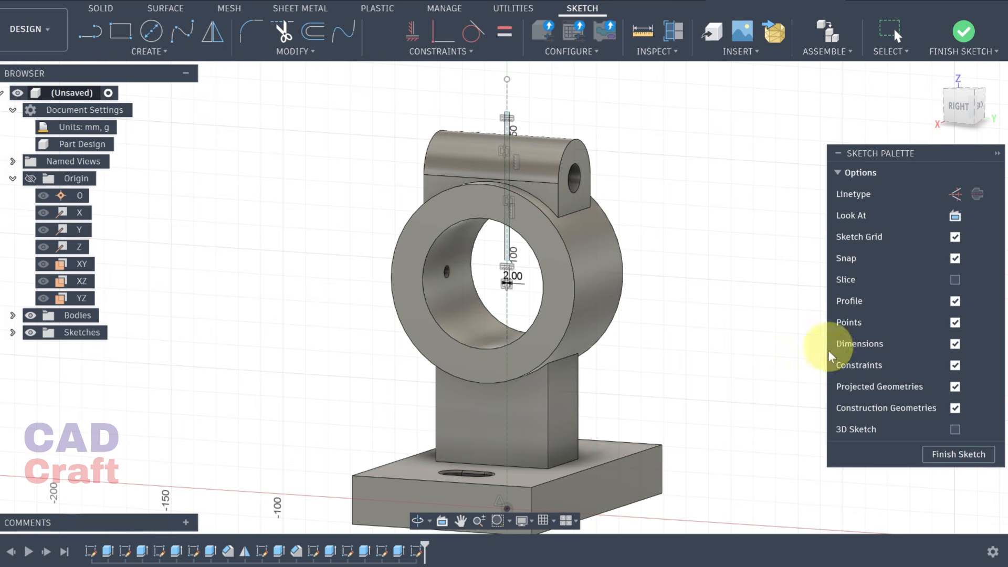
pyautogui.click(928, 463)
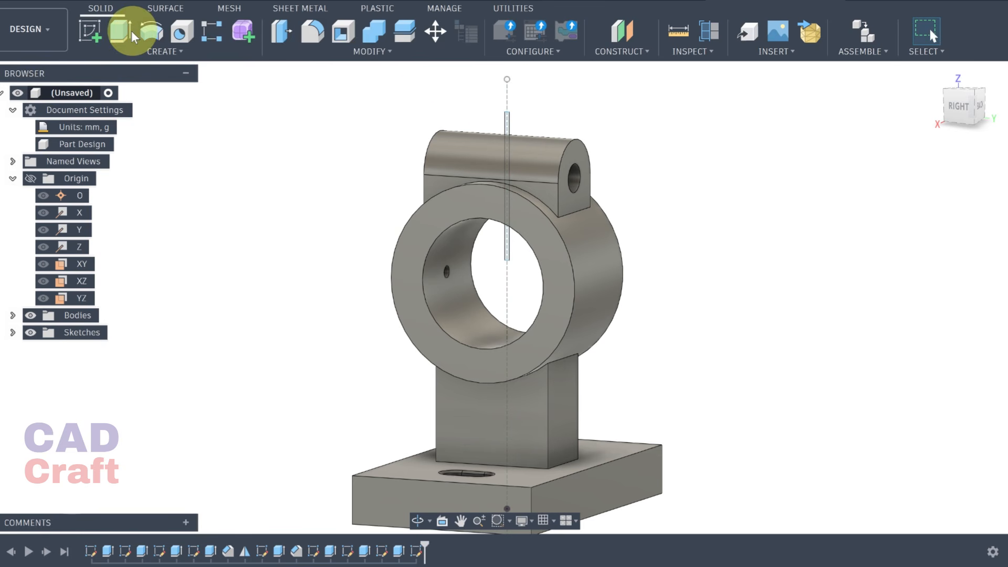
# - Cut the narrow rectangle through the lug and upper ring wall with a two-sided extrusion of 40 mm each way
pyautogui.press('e')
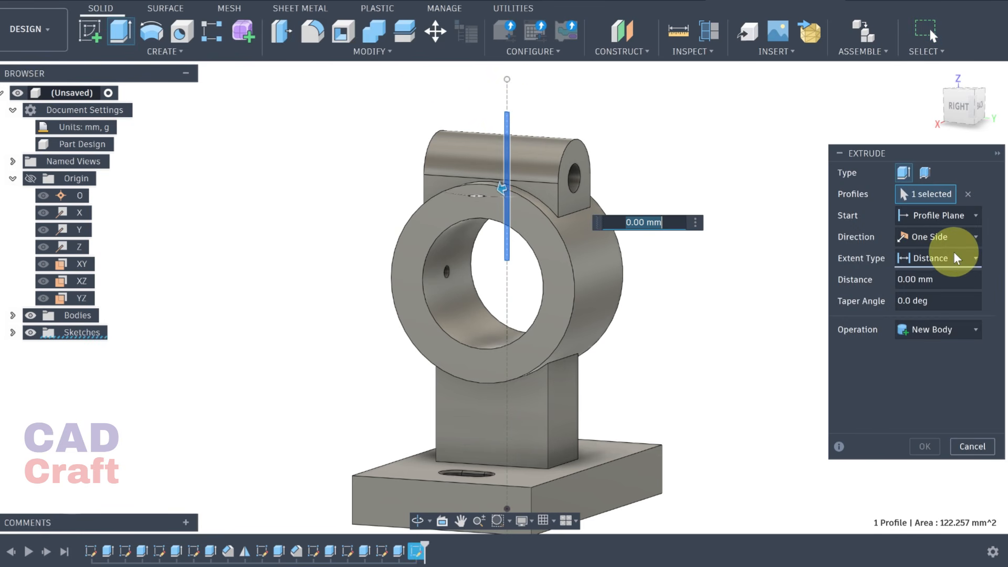
pyautogui.click(977, 237)
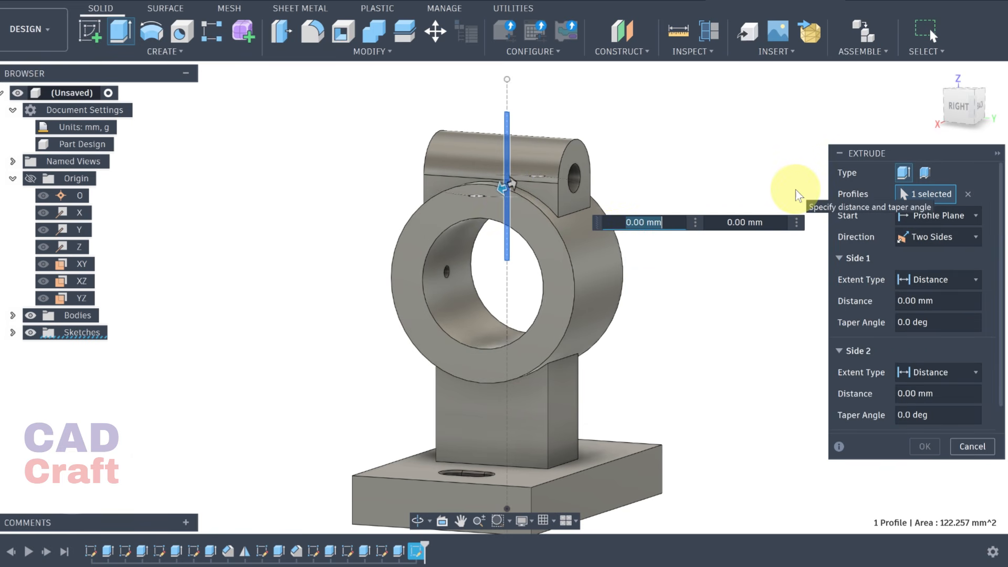
pyautogui.write('40')
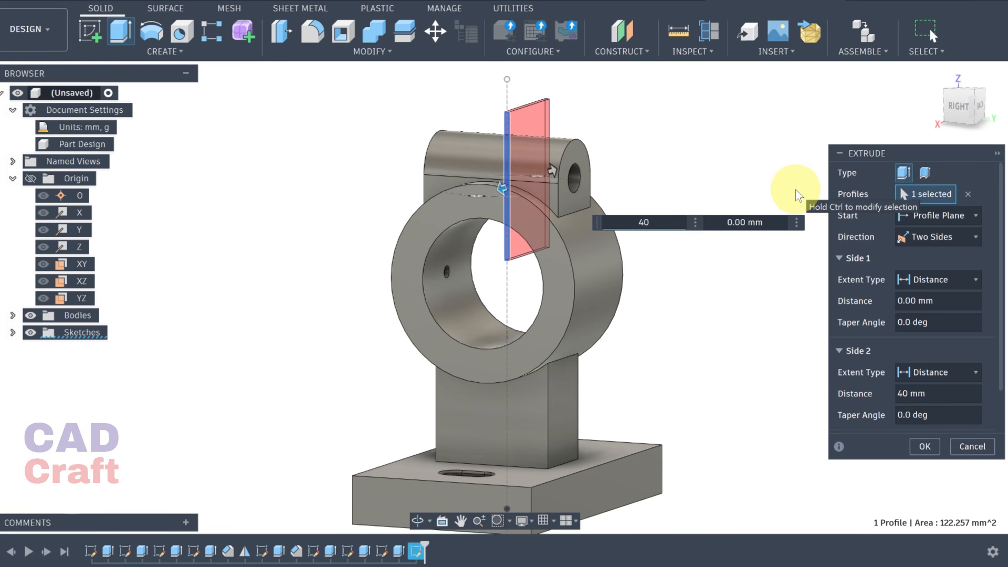
pyautogui.click(717, 223)
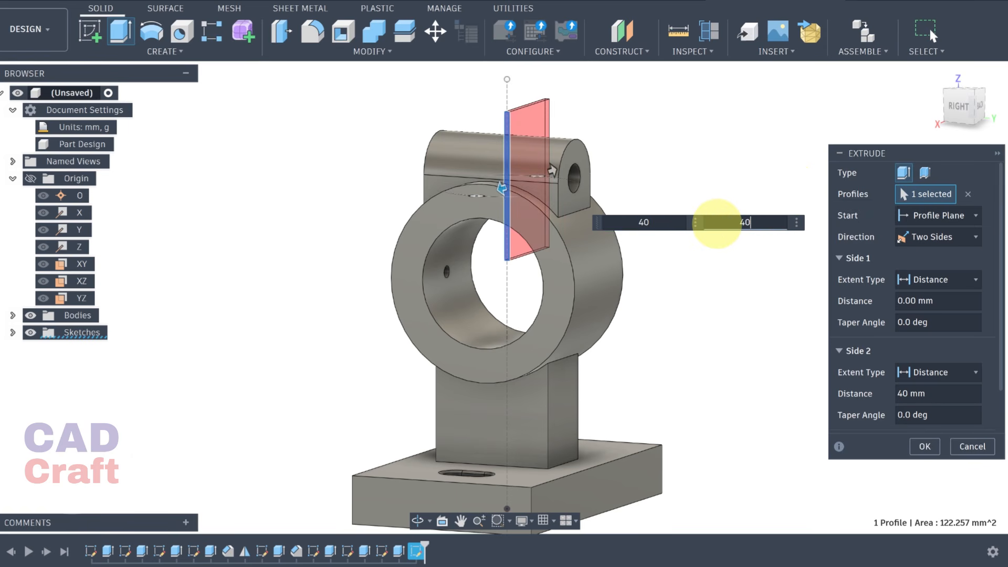
pyautogui.write('40')
pyautogui.moveTo(719, 379)
pyautogui.keyDown('shift'); pyautogui.mouseDown(button='middle')
pyautogui.moveTo(626, 353)
pyautogui.moveTo(712, 363)
pyautogui.mouseUp(button='middle'); pyautogui.keyUp('shift')
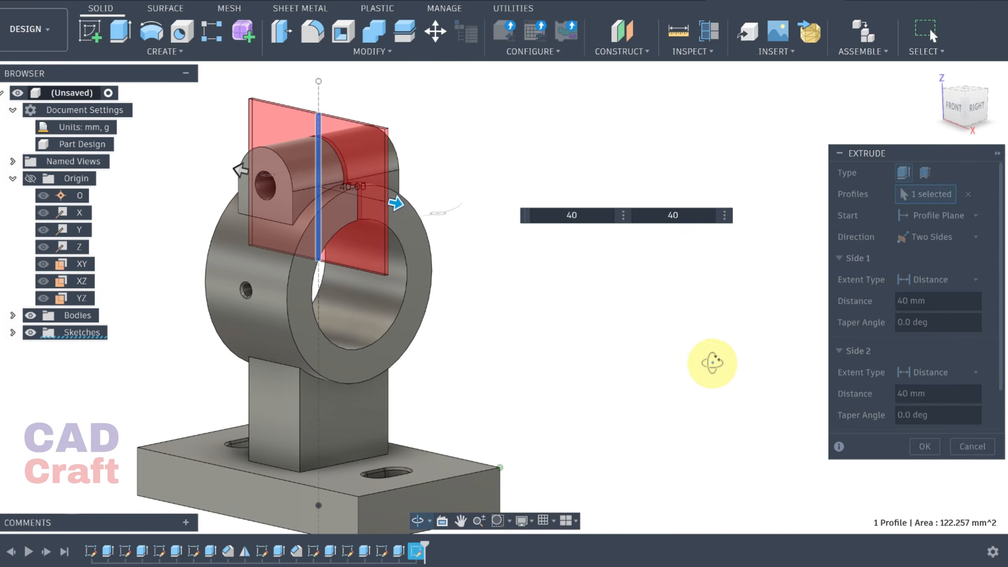
pyautogui.click(924, 447)
# - Start a fillet and select the four vertical corner edges of the base and the four vertical edges of the post
pyautogui.keyDown('shift'); pyautogui.moveTo(592, 333); pyautogui.dragTo(588, 199, button='middle'); pyautogui.keyUp('shift')
pyautogui.scroll(-2, 588, 338)
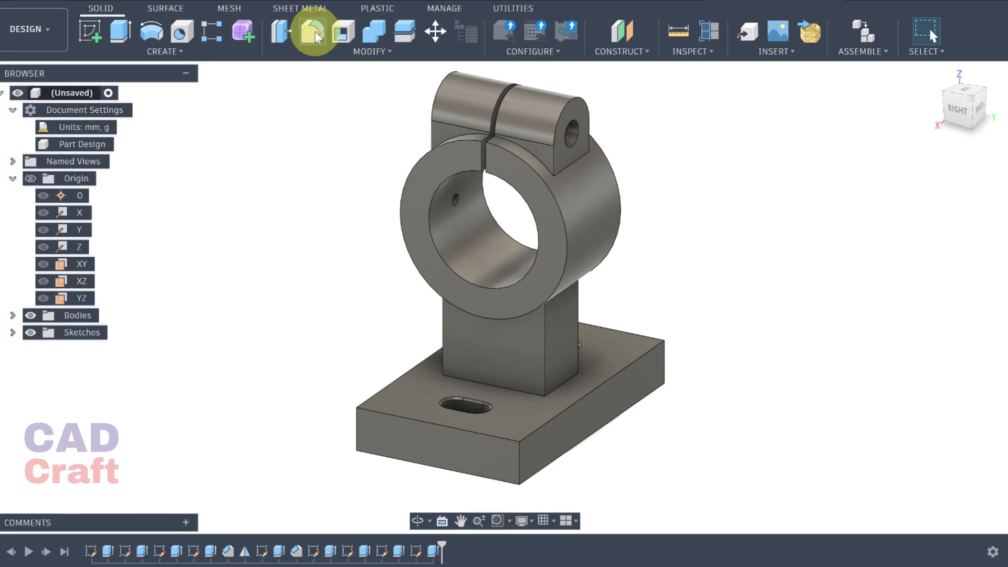
pyautogui.click(312, 32)
pyautogui.click(519, 466)
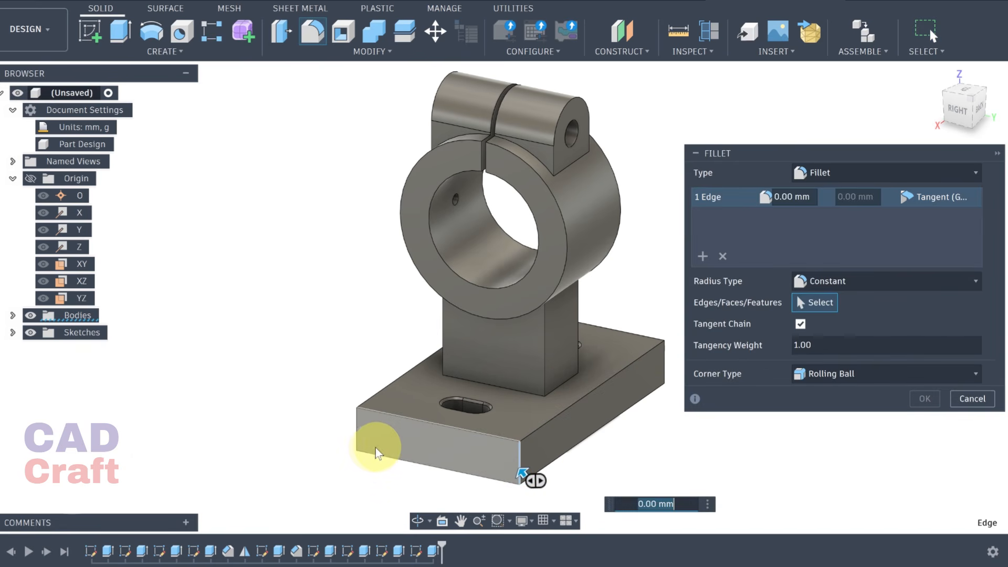
pyautogui.click(358, 438)
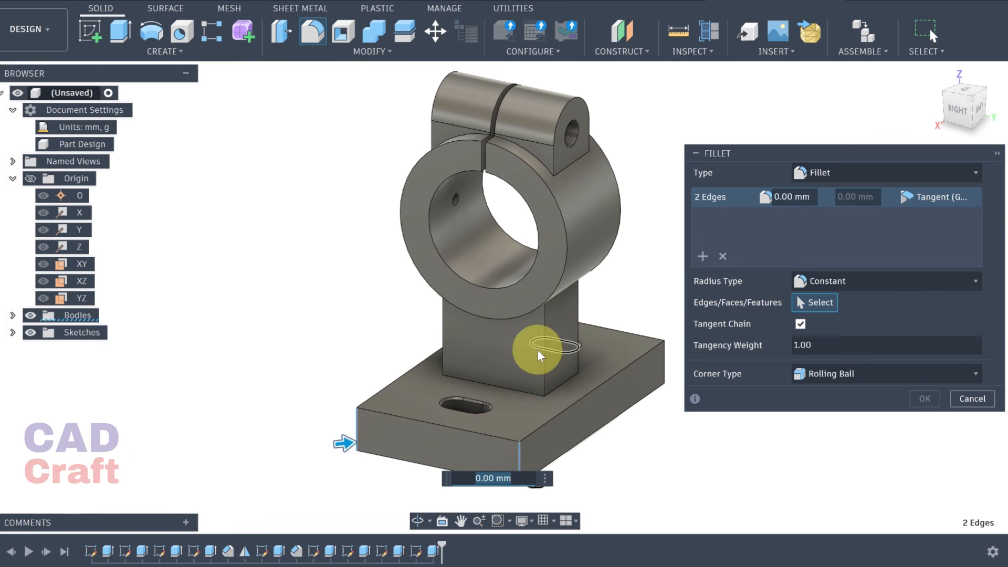
pyautogui.click(545, 348)
pyautogui.click(446, 348)
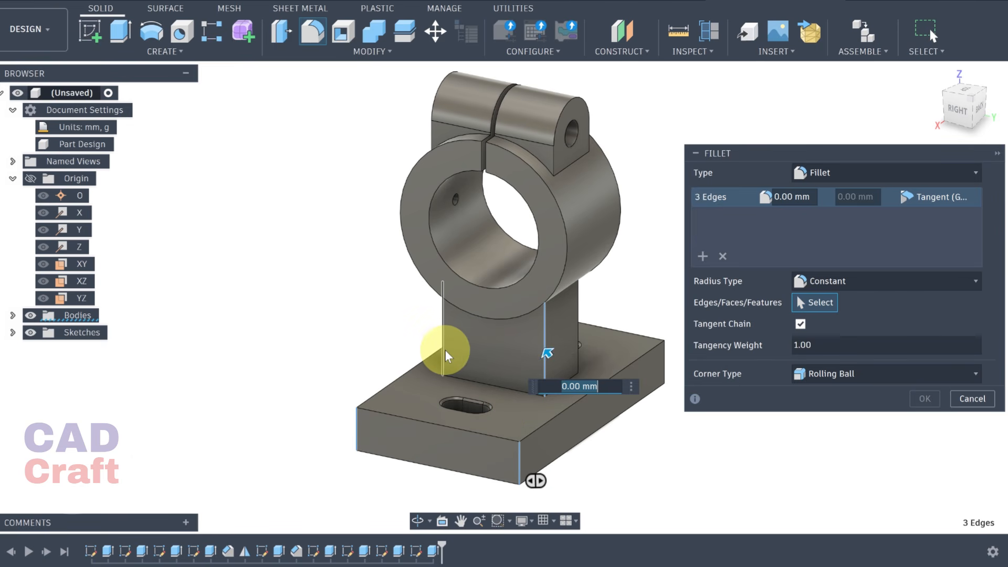
pyautogui.keyDown('shift'); pyautogui.moveTo(387, 416); pyautogui.dragTo(585, 412, button='middle'); pyautogui.keyUp('shift')
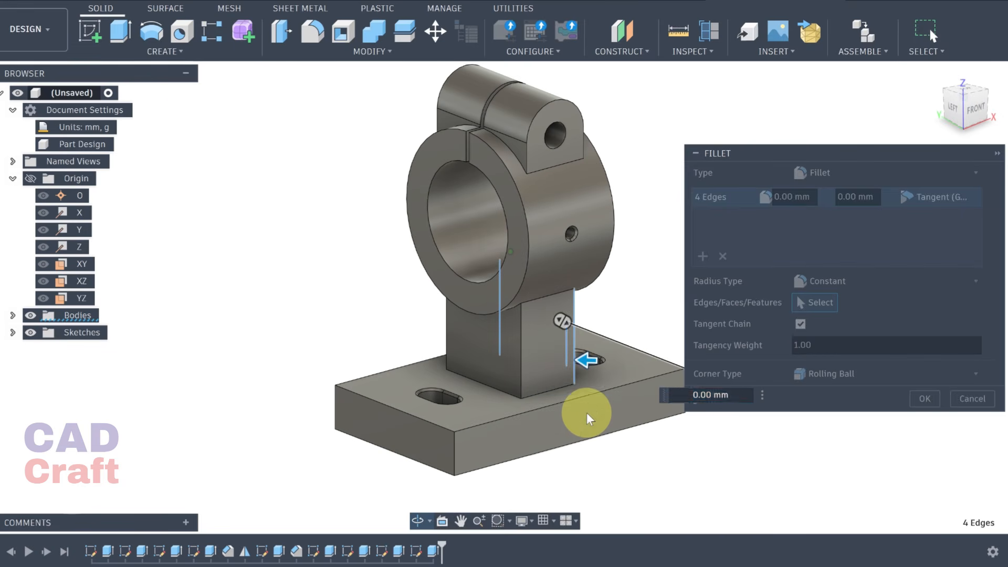
pyautogui.click(499, 357)
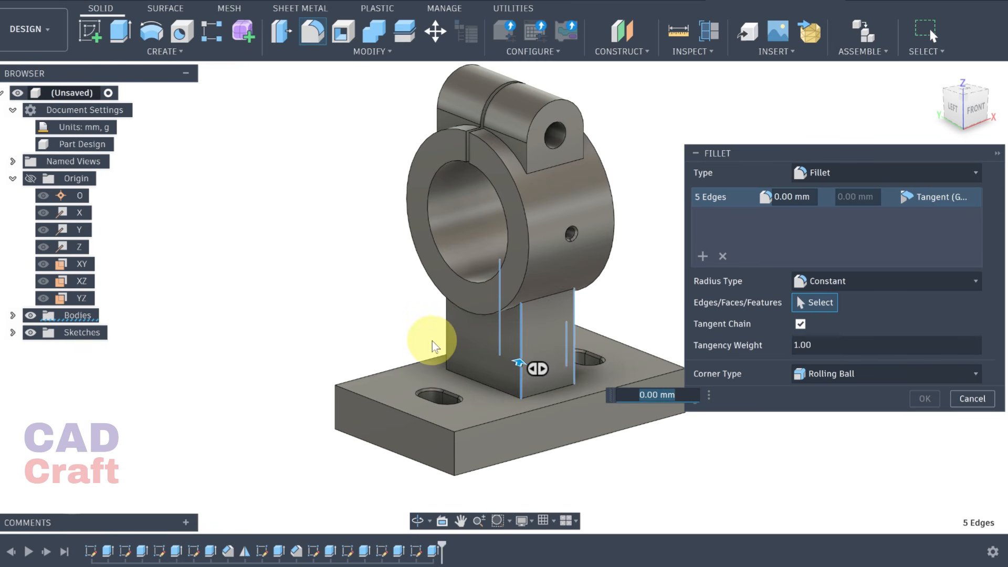
pyautogui.click(445, 338)
pyautogui.click(332, 411)
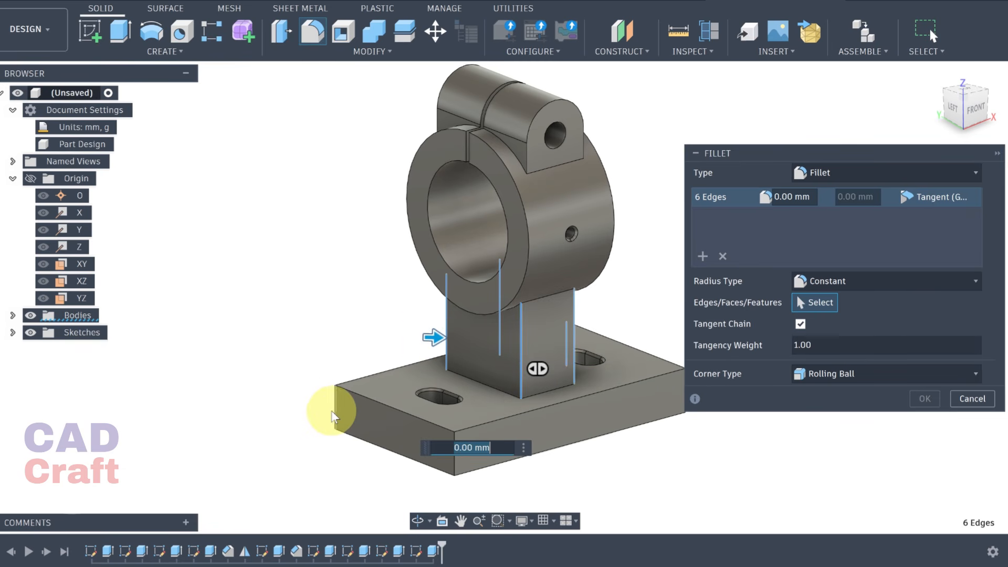
pyautogui.click(458, 471)
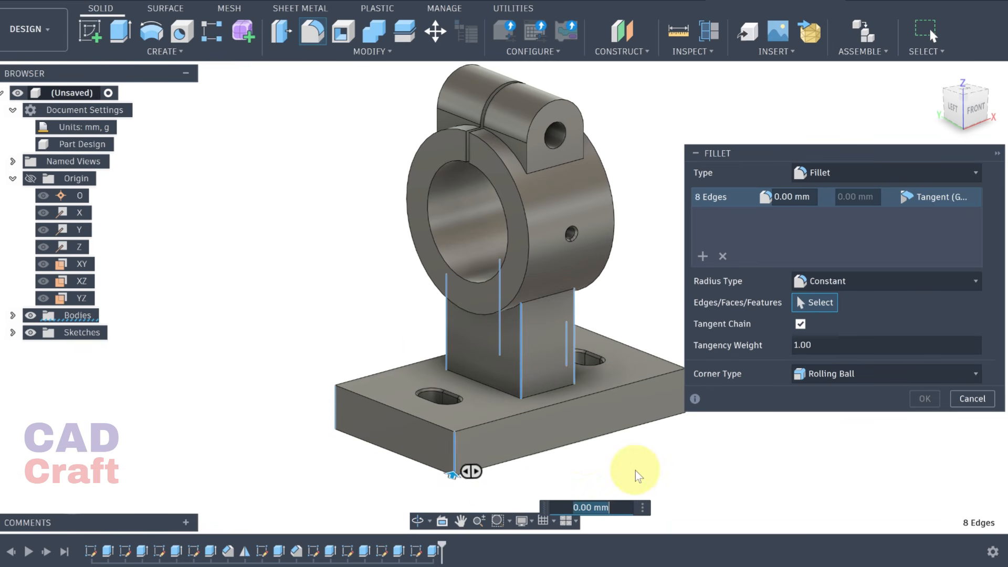
# - Add the four top perimeter edges of the base plate to the fillet selection
pyautogui.scroll(-1, 616, 471)
pyautogui.moveTo(620, 447); pyautogui.dragTo(582, 447, button='middle')
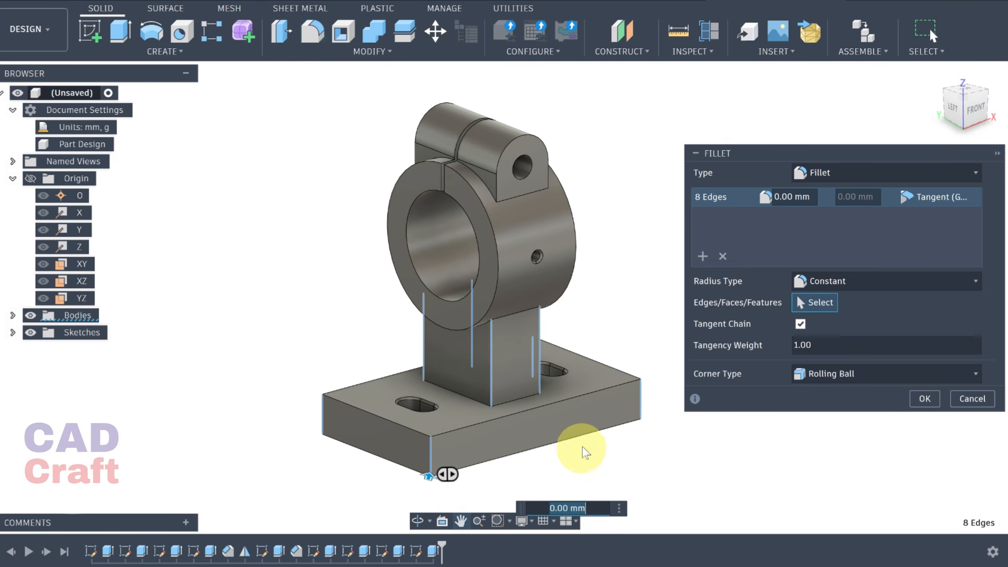
pyautogui.click(616, 372)
pyautogui.click(605, 389)
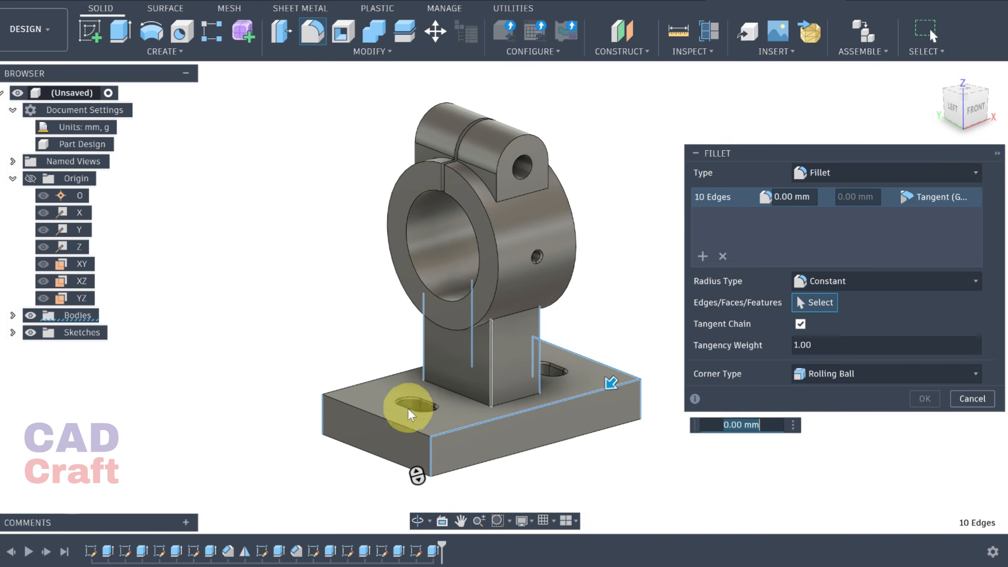
pyautogui.click(402, 427)
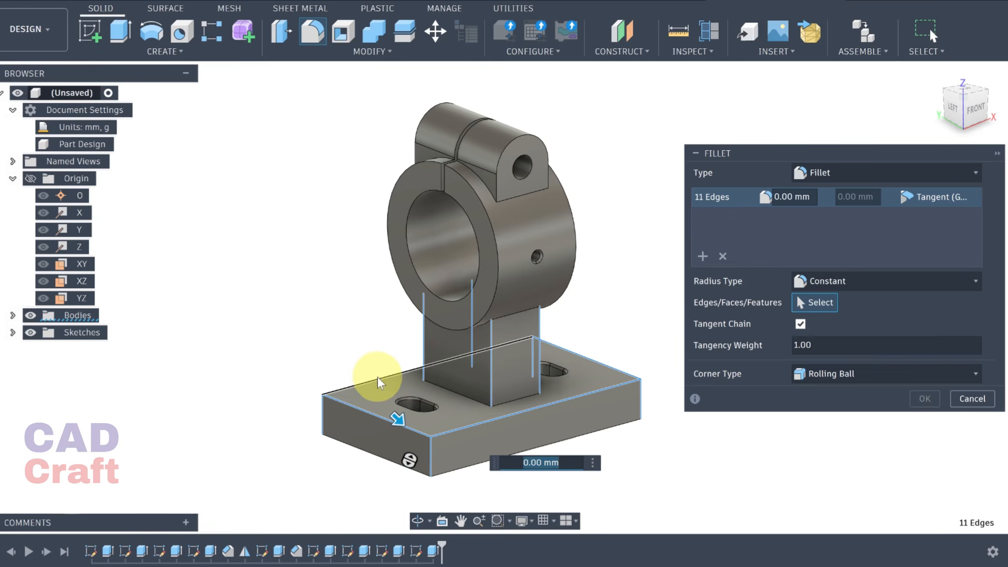
pyautogui.click(378, 378)
# - Add the rounded outlines of both lug ends and one end's lower edge on the ring to the fillet selection
pyautogui.scroll(3, 582, 90)
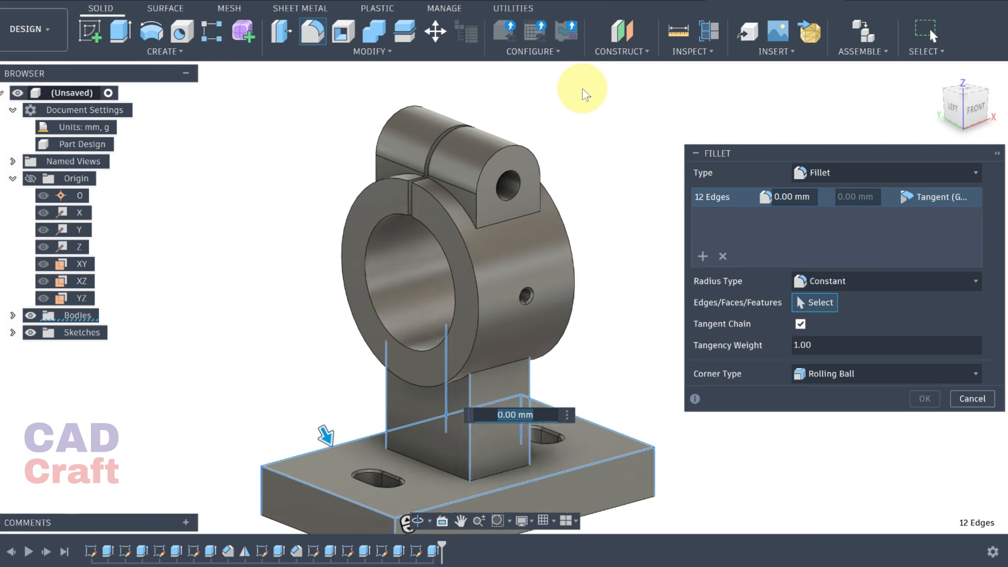
pyautogui.scroll(2, 609, 138)
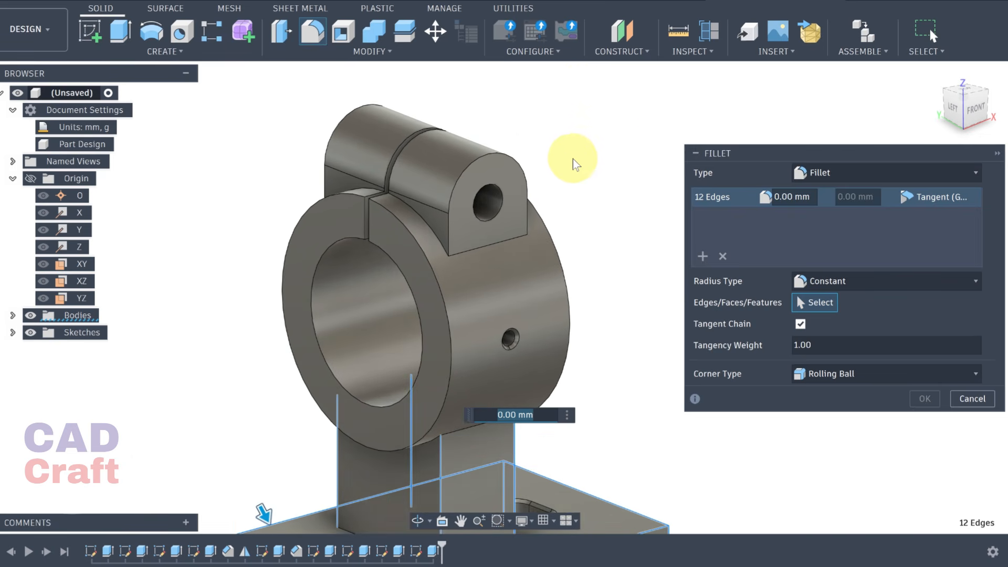
pyautogui.click(513, 159)
pyautogui.keyDown('shift'); pyautogui.moveTo(242, 260); pyautogui.dragTo(263, 121, button='middle'); pyautogui.keyUp('shift')
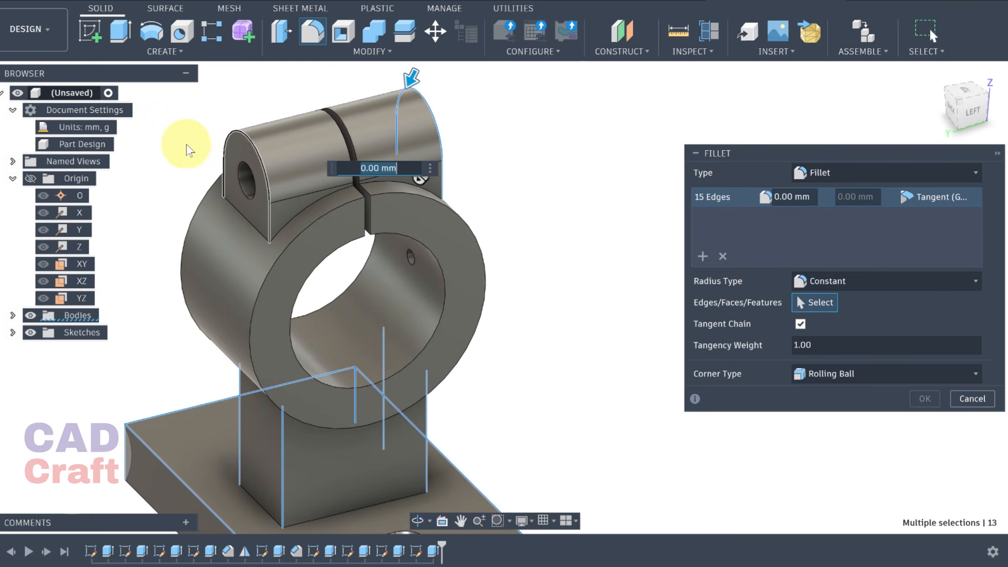
pyautogui.click(239, 131)
pyautogui.click(256, 229)
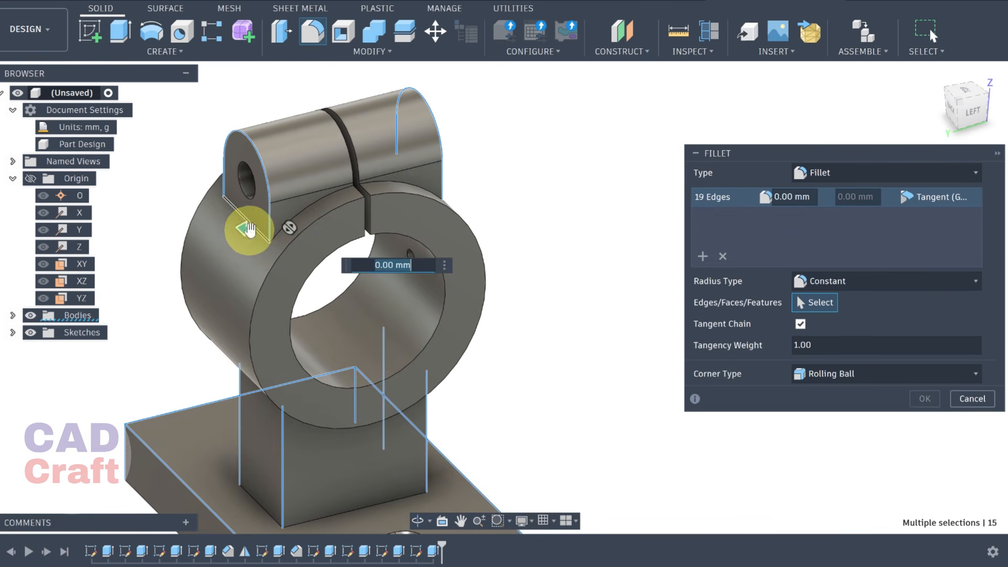
# - Add the curved edges where the lug's long sides meet the ring, on both sides of the slit, to the fillet selection
pyautogui.click(336, 197)
pyautogui.click(383, 181)
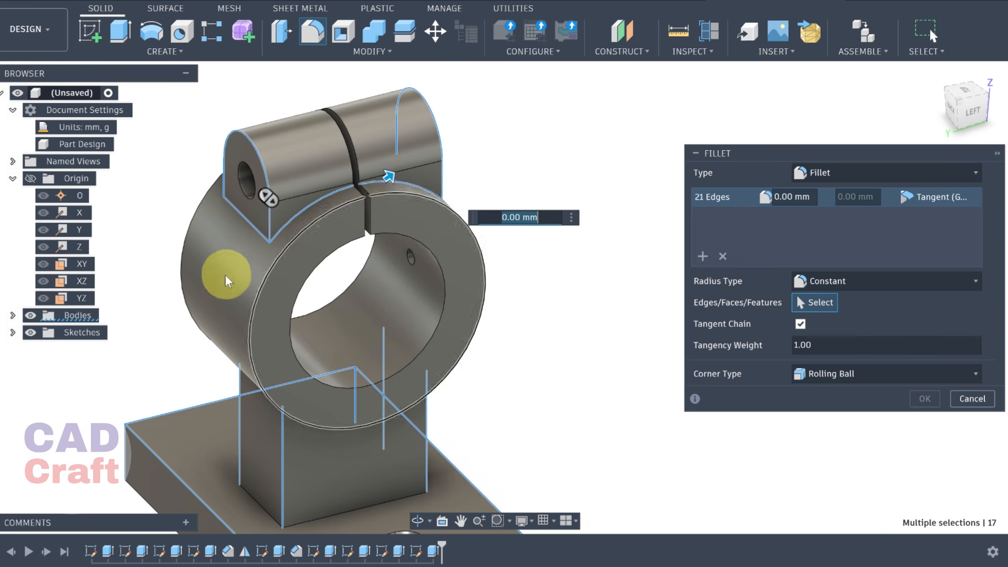
pyautogui.keyDown('shift'); pyautogui.moveTo(225, 276); pyautogui.dragTo(272, 228, button='middle'); pyautogui.keyUp('shift')
pyautogui.click(272, 203)
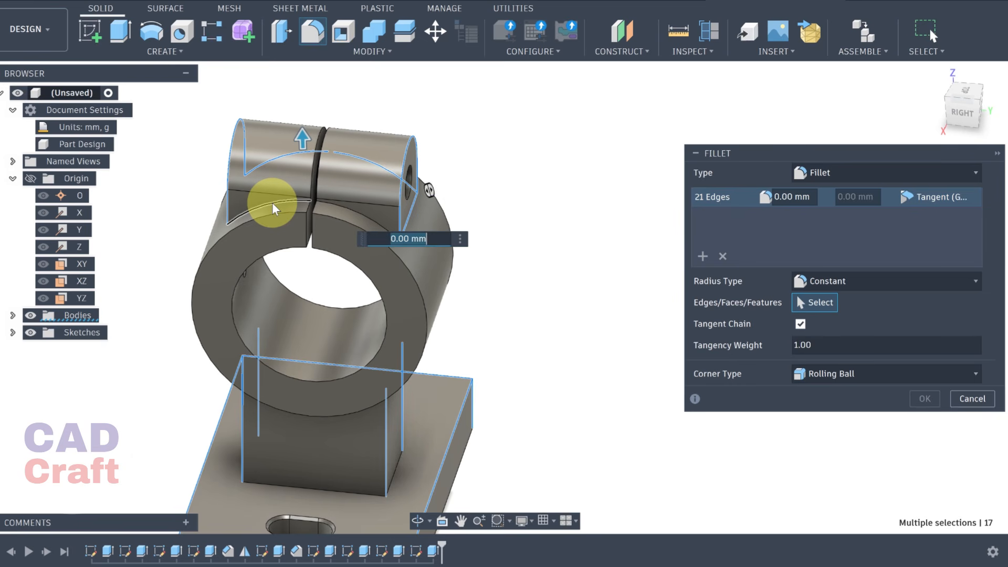
pyautogui.click(335, 208)
pyautogui.scroll(2, 187, 414)
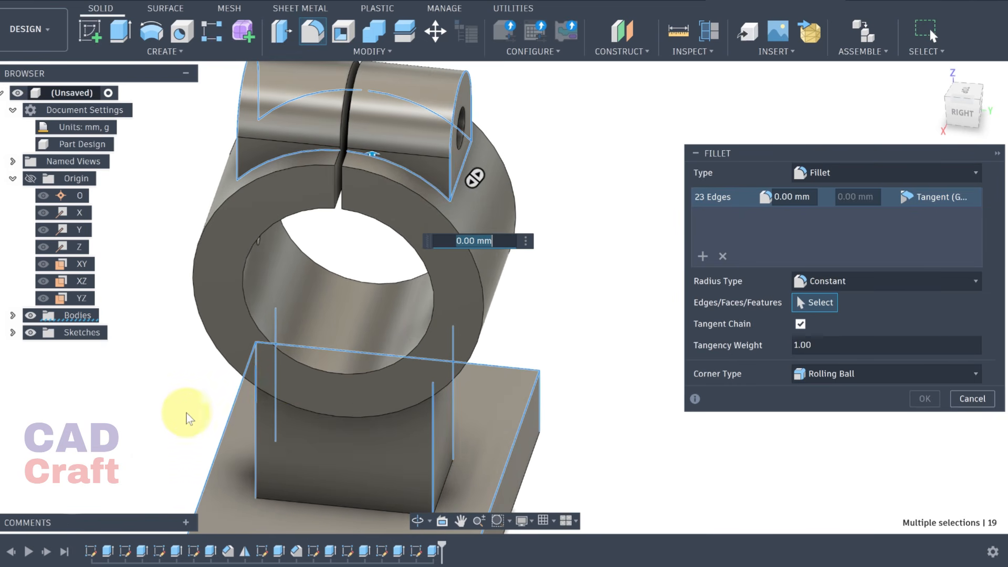
# - Add the four edges where the post joins the underside of the ring to the fillet selection
pyautogui.keyDown('shift'); pyautogui.moveTo(284, 374); pyautogui.dragTo(299, 323, button='middle'); pyautogui.keyUp('shift')
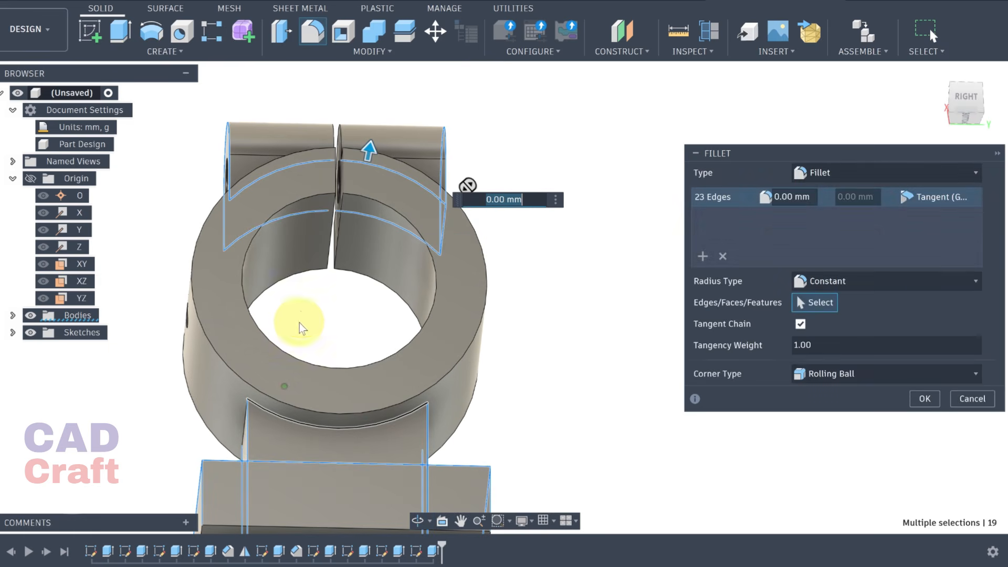
pyautogui.click(285, 421)
pyautogui.scroll(2, 269, 388)
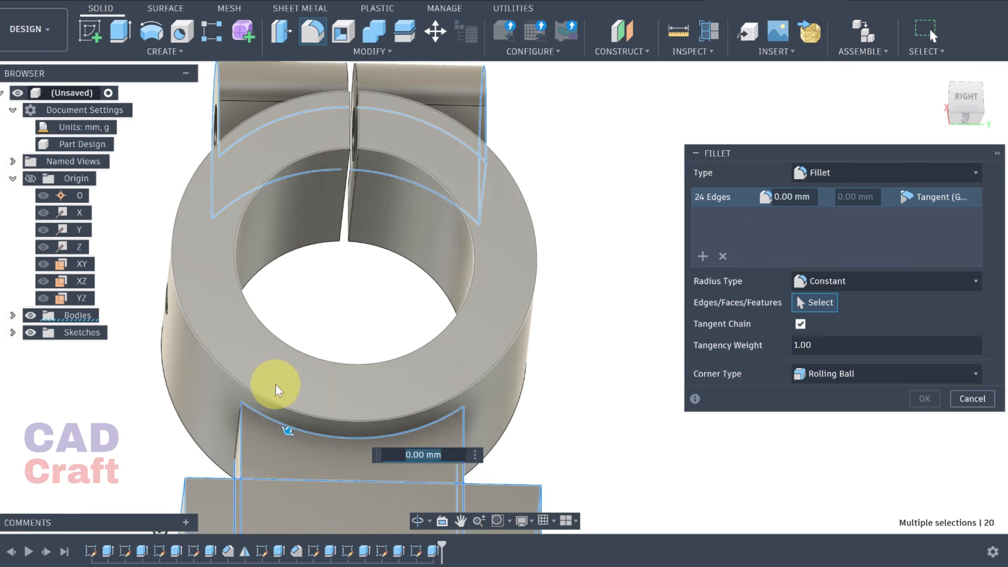
pyautogui.scroll(-2, 275, 386)
pyautogui.keyDown('shift'); pyautogui.moveTo(275, 385); pyautogui.dragTo(326, 404, button='middle'); pyautogui.keyUp('shift')
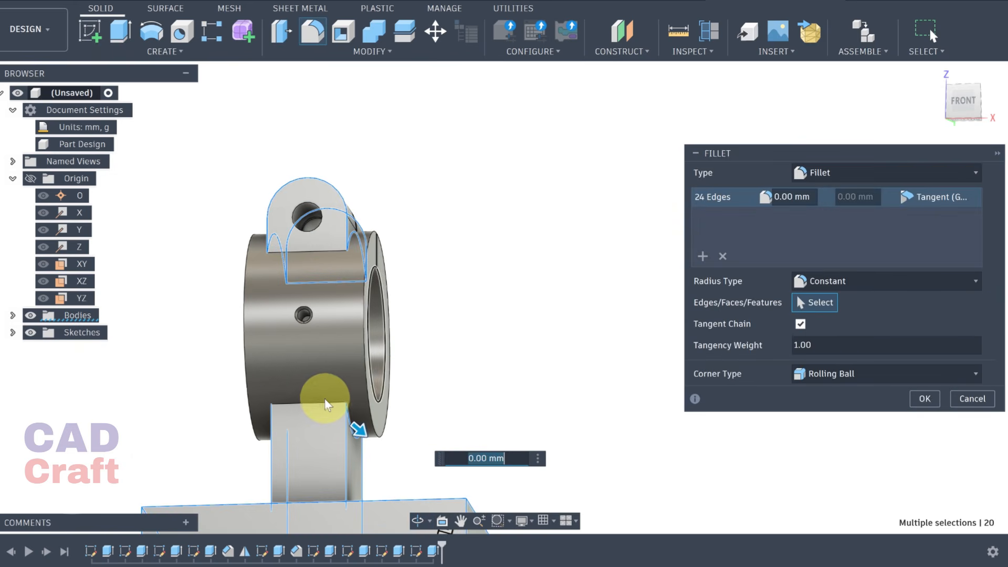
pyautogui.click(321, 402)
pyautogui.keyDown('shift'); pyautogui.moveTo(263, 390); pyautogui.dragTo(339, 409, button='middle'); pyautogui.keyUp('shift')
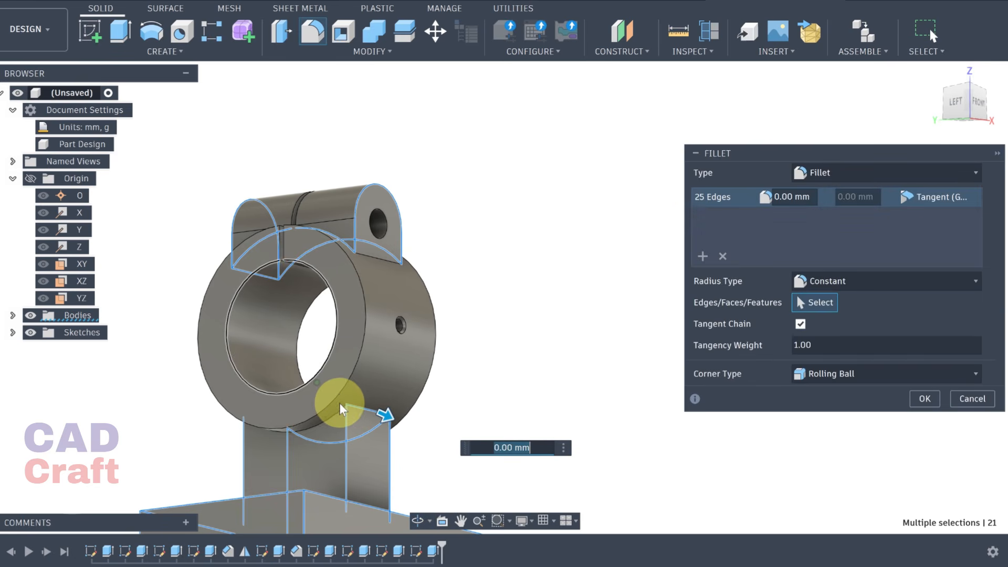
pyautogui.click(338, 409)
pyautogui.keyDown('shift'); pyautogui.moveTo(255, 374); pyautogui.dragTo(321, 382, button='middle'); pyautogui.keyUp('shift')
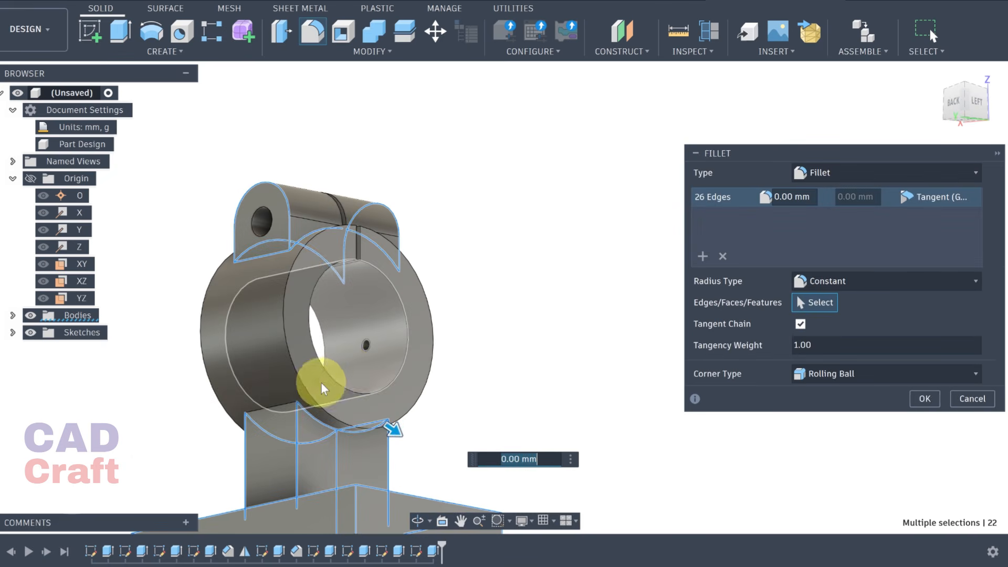
pyautogui.click(281, 406)
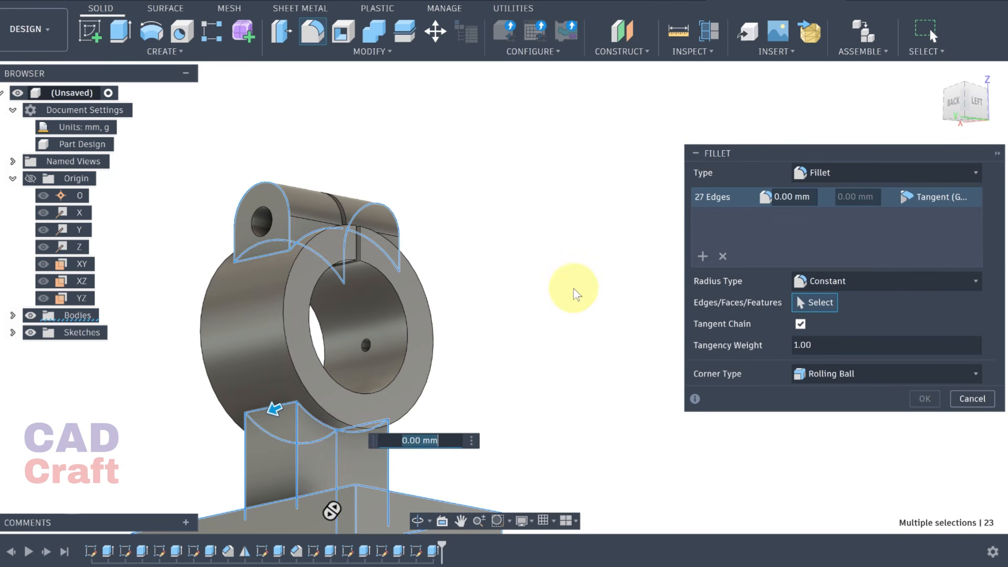
# - Add the remaining lower edge of the lug's end face and apply a 3 mm constant-radius fillet to all selected edges
pyautogui.keyDown('shift'); pyautogui.moveTo(581, 272); pyautogui.dragTo(590, 241, button='middle'); pyautogui.keyUp('shift')
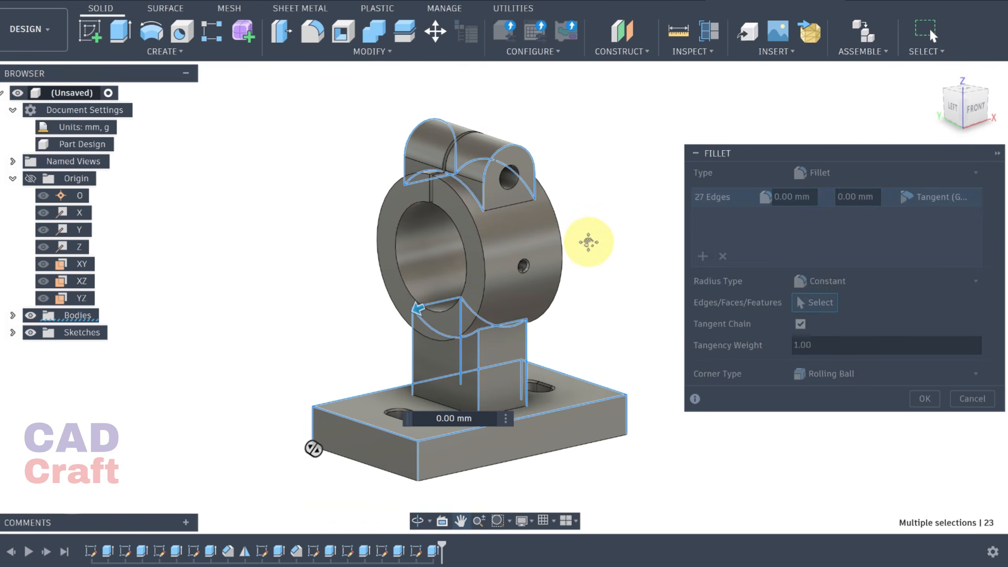
pyautogui.click(524, 204)
pyautogui.keyDown('shift'); pyautogui.moveTo(361, 286); pyautogui.dragTo(248, 281, button='middle'); pyautogui.keyUp('shift')
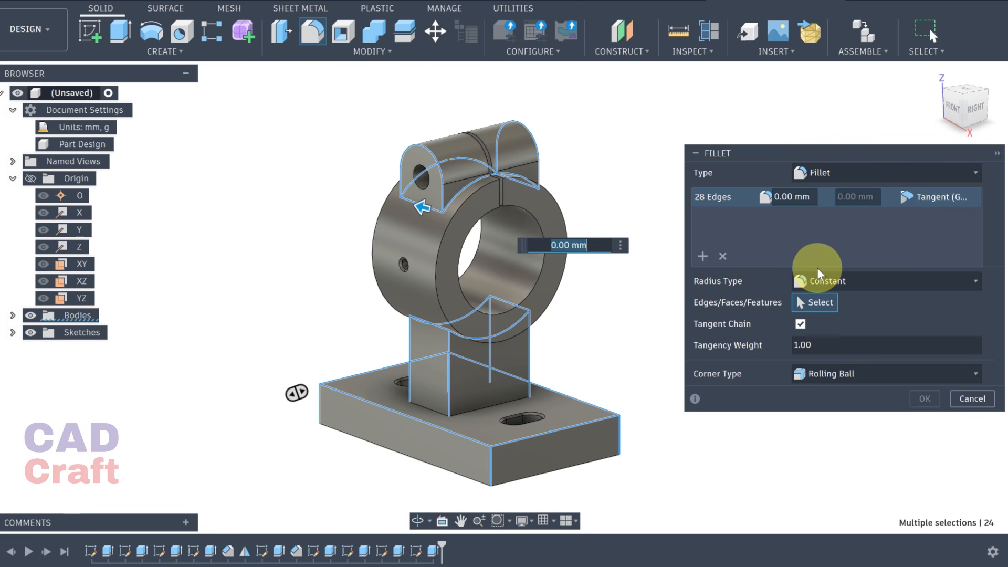
pyautogui.write('3')
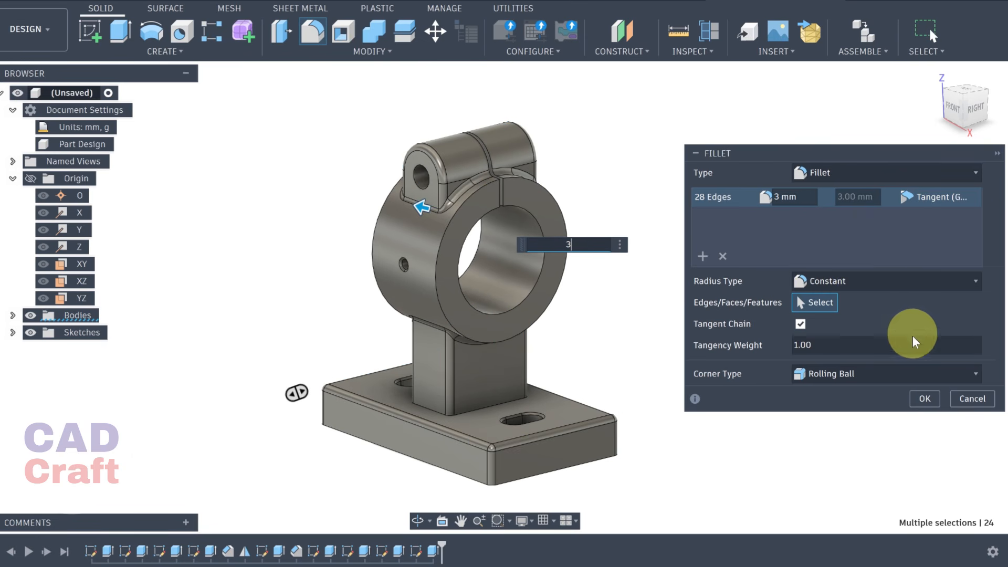
pyautogui.click(926, 398)
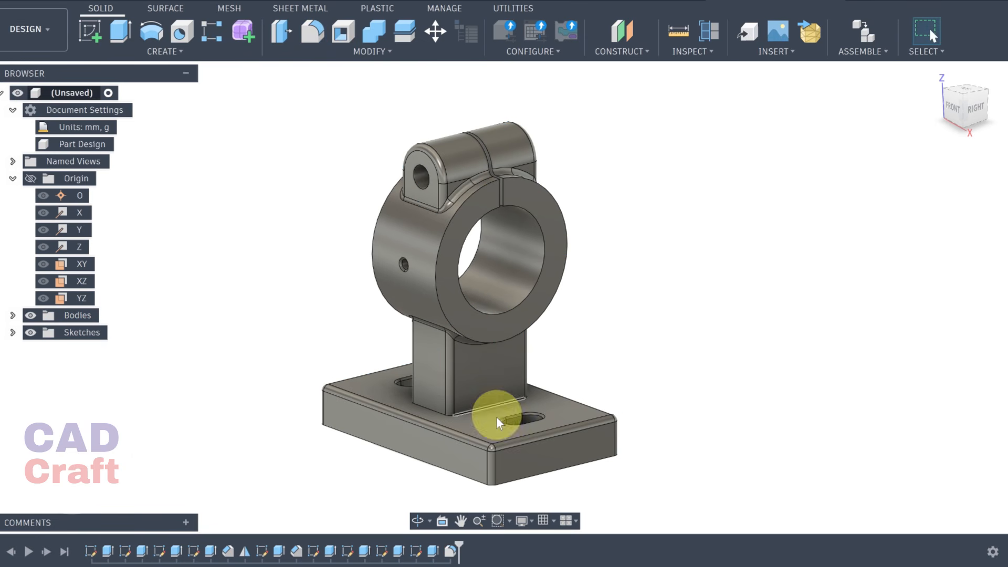
# - Fillet the edge loop where the post meets the base plate with a 5 mm radius
pyautogui.scroll(3, 497, 418)
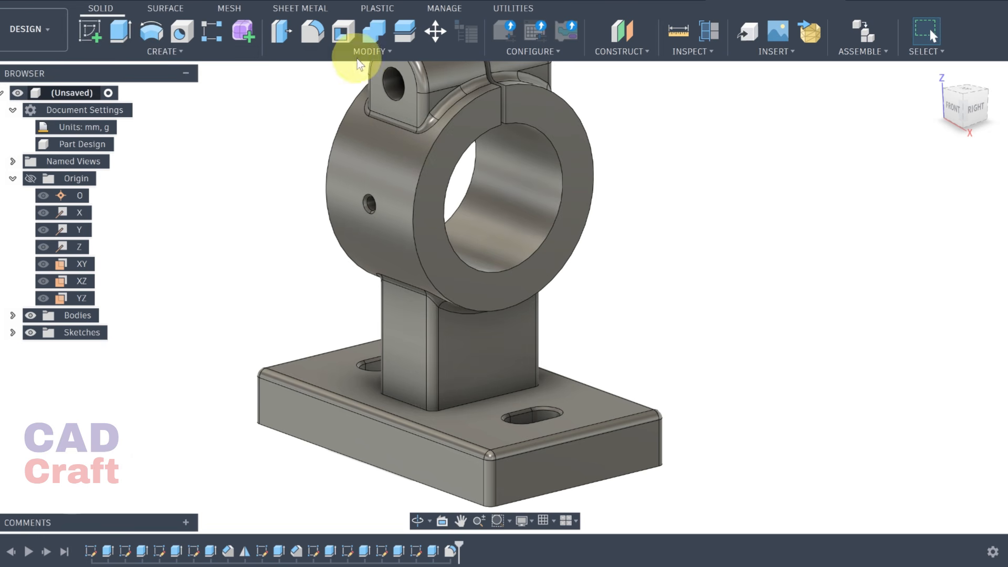
pyautogui.click(313, 32)
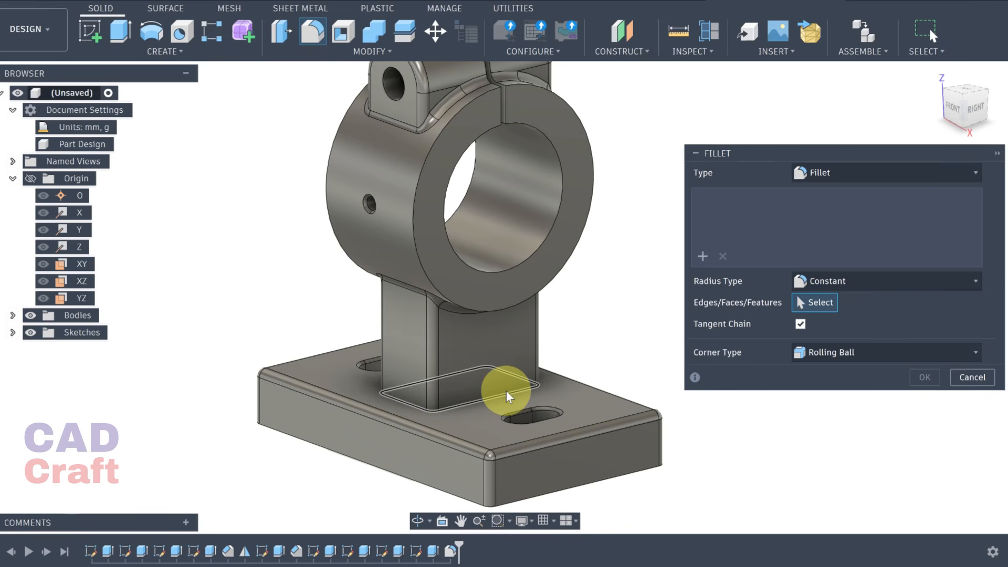
pyautogui.click(507, 391)
pyautogui.write('5')
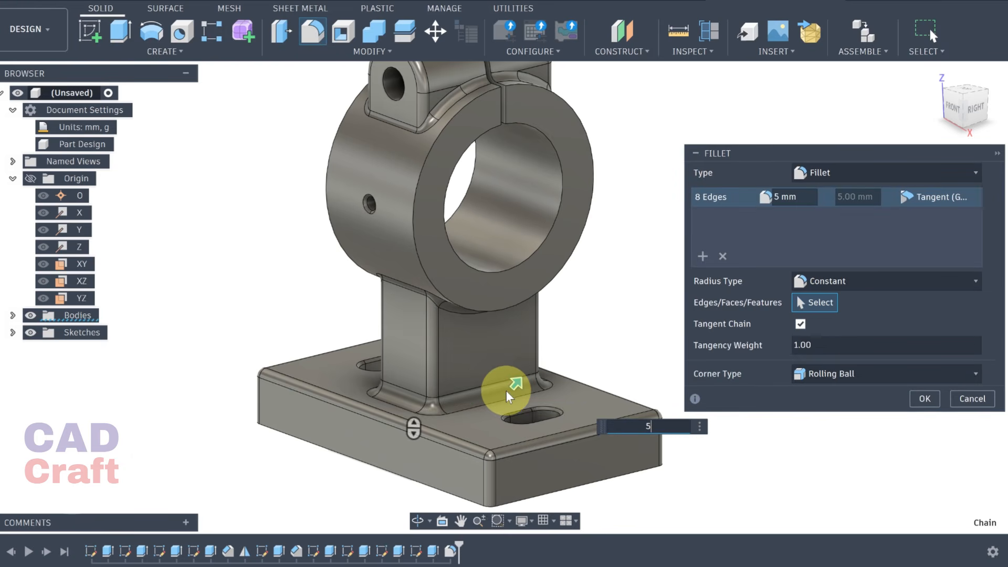
pyautogui.click(925, 399)
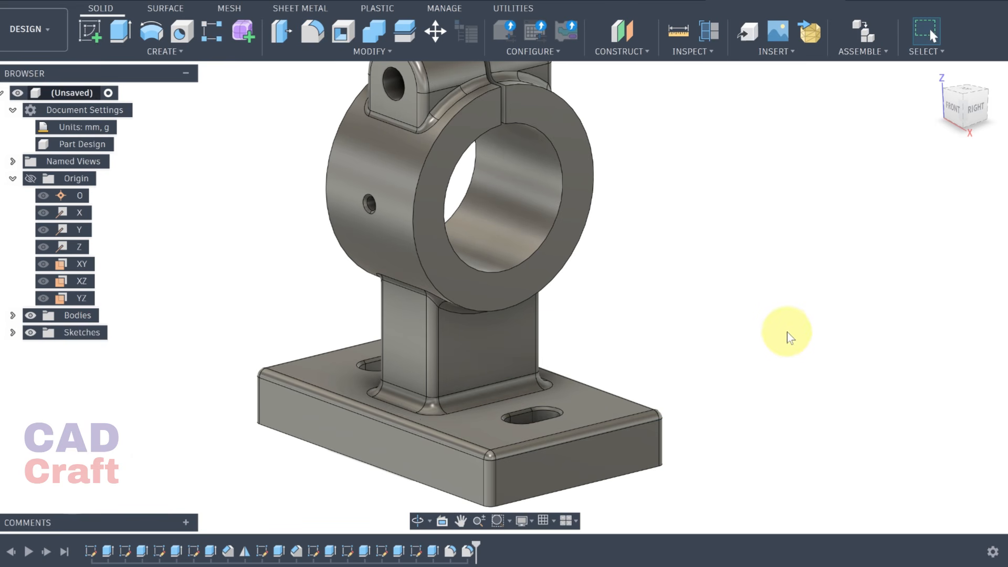
# - Apply the Aluminum - Anodized Glossy (Blue) appearance to the whole bracket body and collapse the appearance settings
pyautogui.scroll(-1, 760, 360)
pyautogui.keyDown('shift'); pyautogui.moveTo(761, 361); pyautogui.dragTo(511, 361, button='middle'); pyautogui.keyUp('shift')
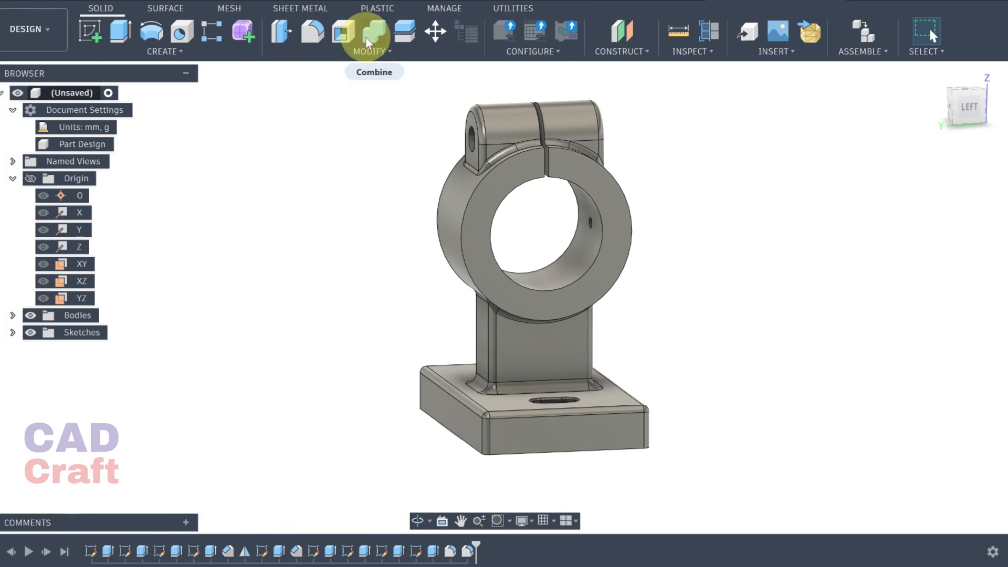
pyautogui.click(371, 59)
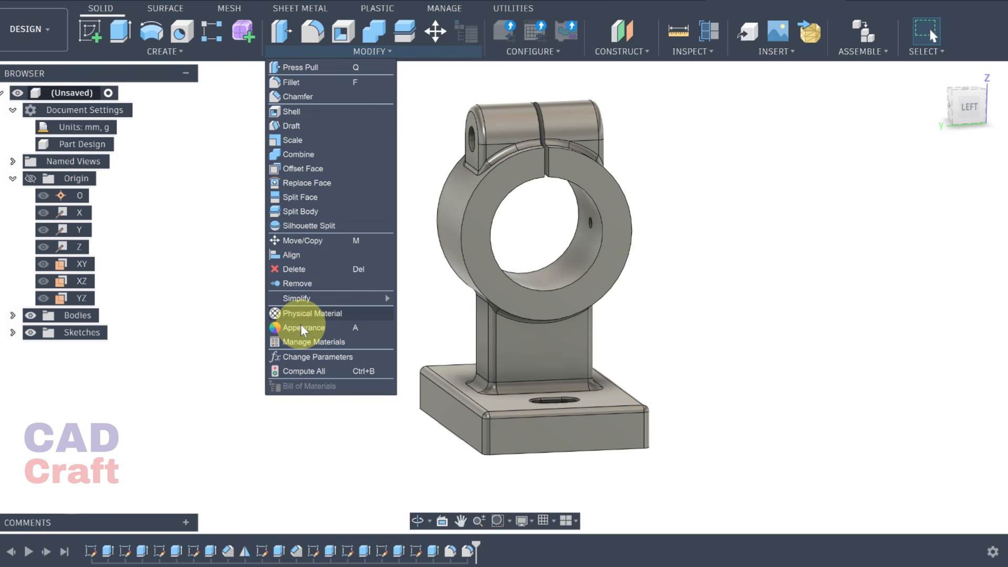
pyautogui.click(302, 325)
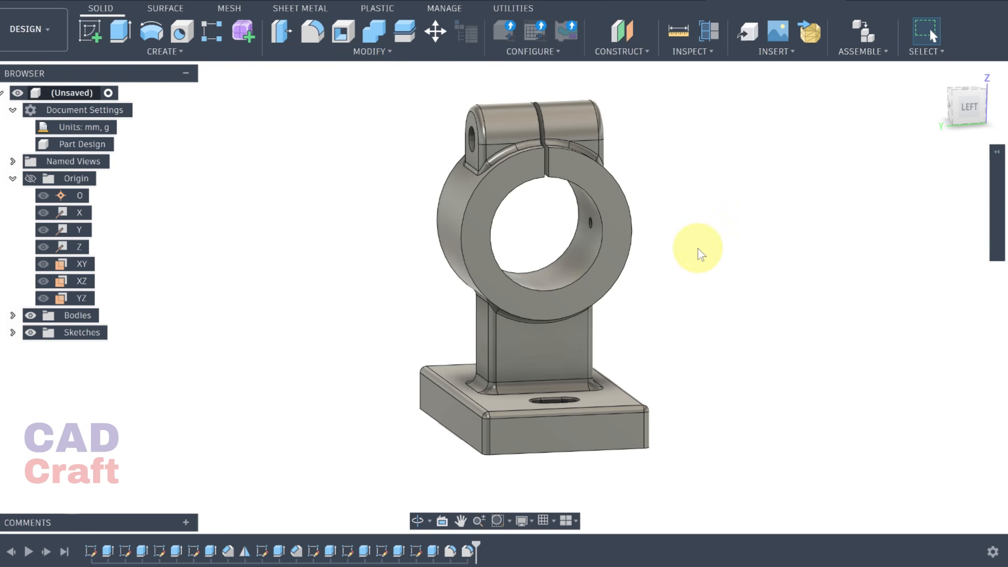
pyautogui.click(999, 156)
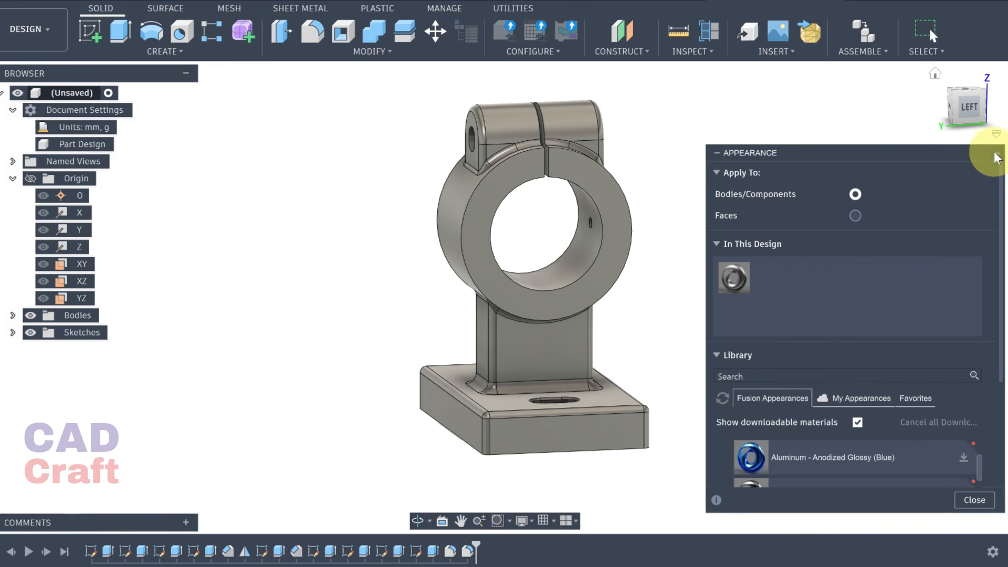
pyautogui.scroll(-2, 786, 356)
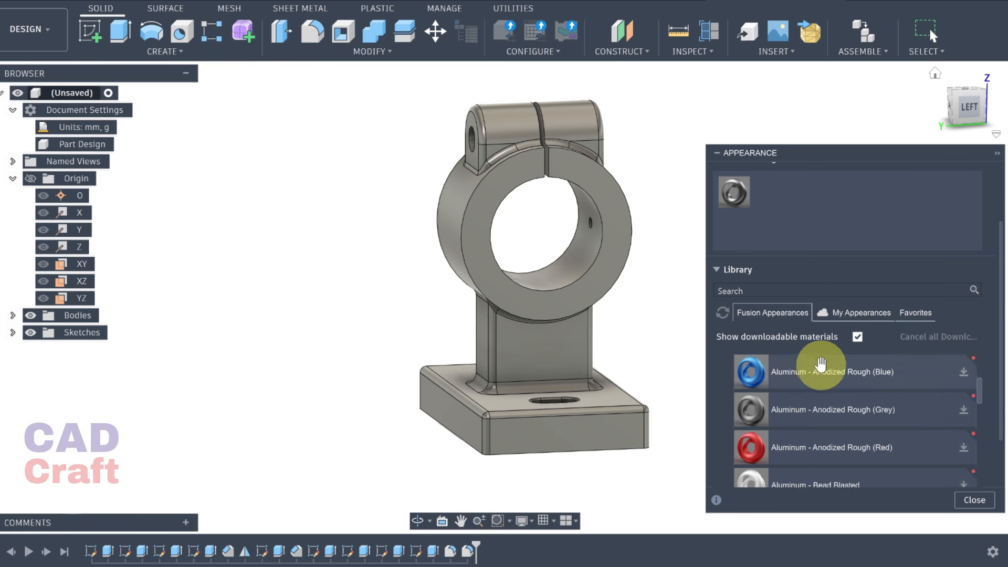
pyautogui.moveTo(805, 381); pyautogui.dragTo(566, 323)
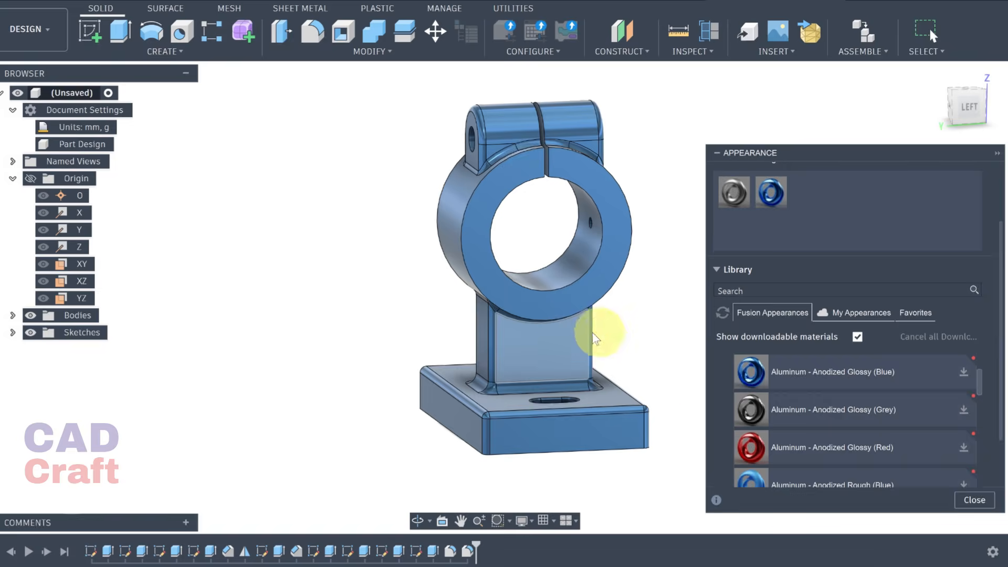
pyautogui.moveTo(660, 348); pyautogui.dragTo(573, 363, button='middle')
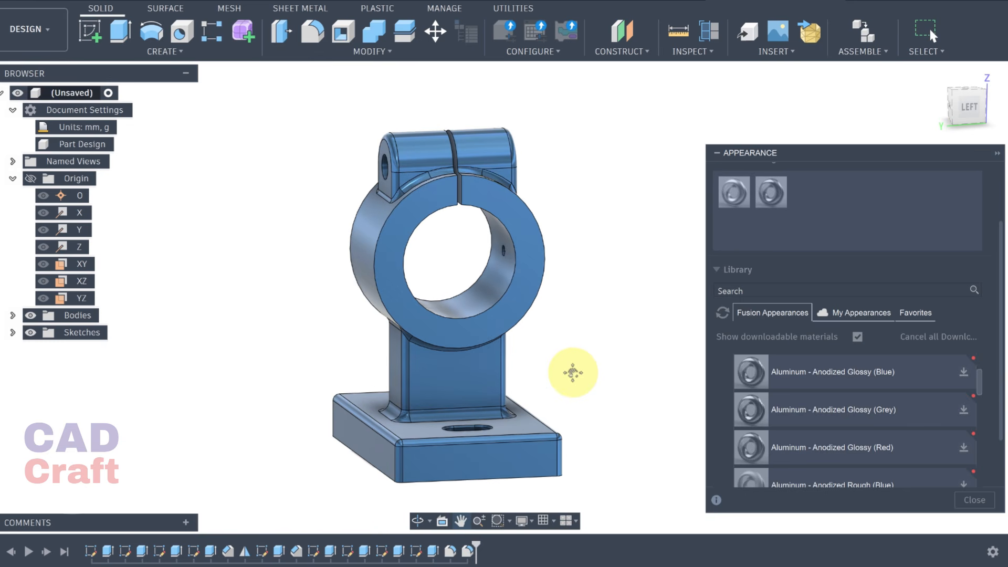
pyautogui.keyDown('shift'); pyautogui.moveTo(639, 345); pyautogui.dragTo(574, 364, button='middle'); pyautogui.keyUp('shift')
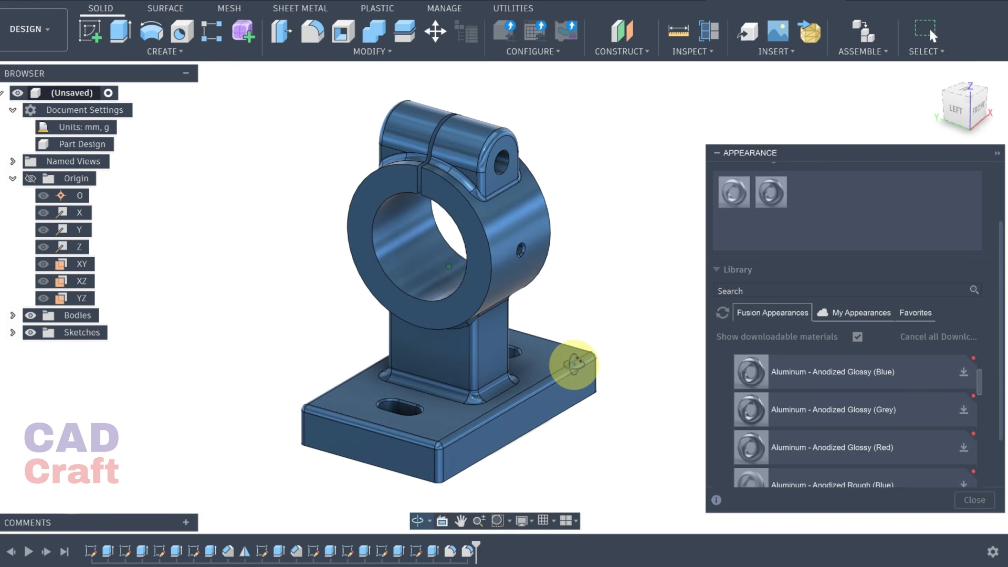
pyautogui.click(998, 155)
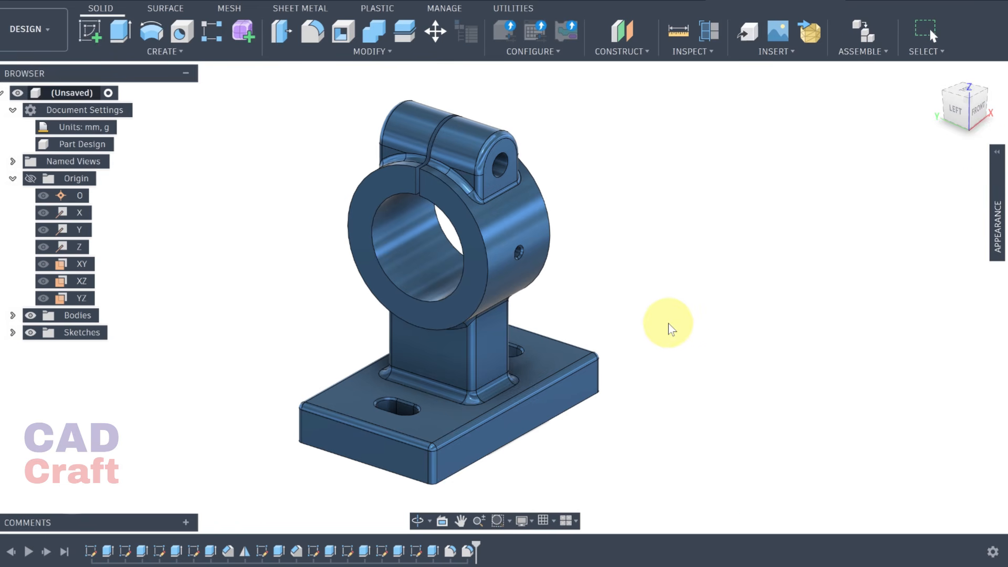
pyautogui.keyDown('shift'); pyautogui.moveTo(668, 325); pyautogui.dragTo(717, 324, button='middle'); pyautogui.keyUp('shift')
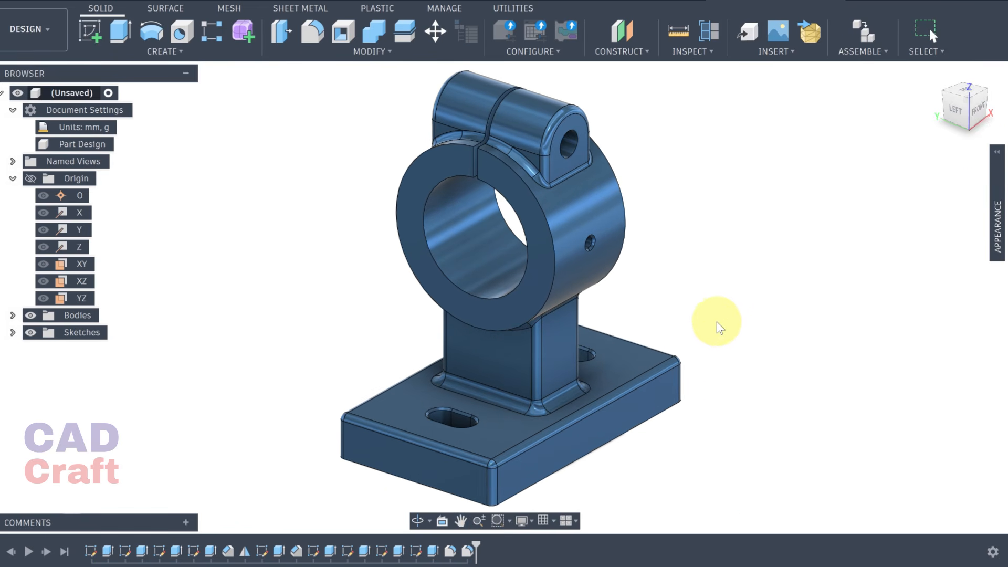